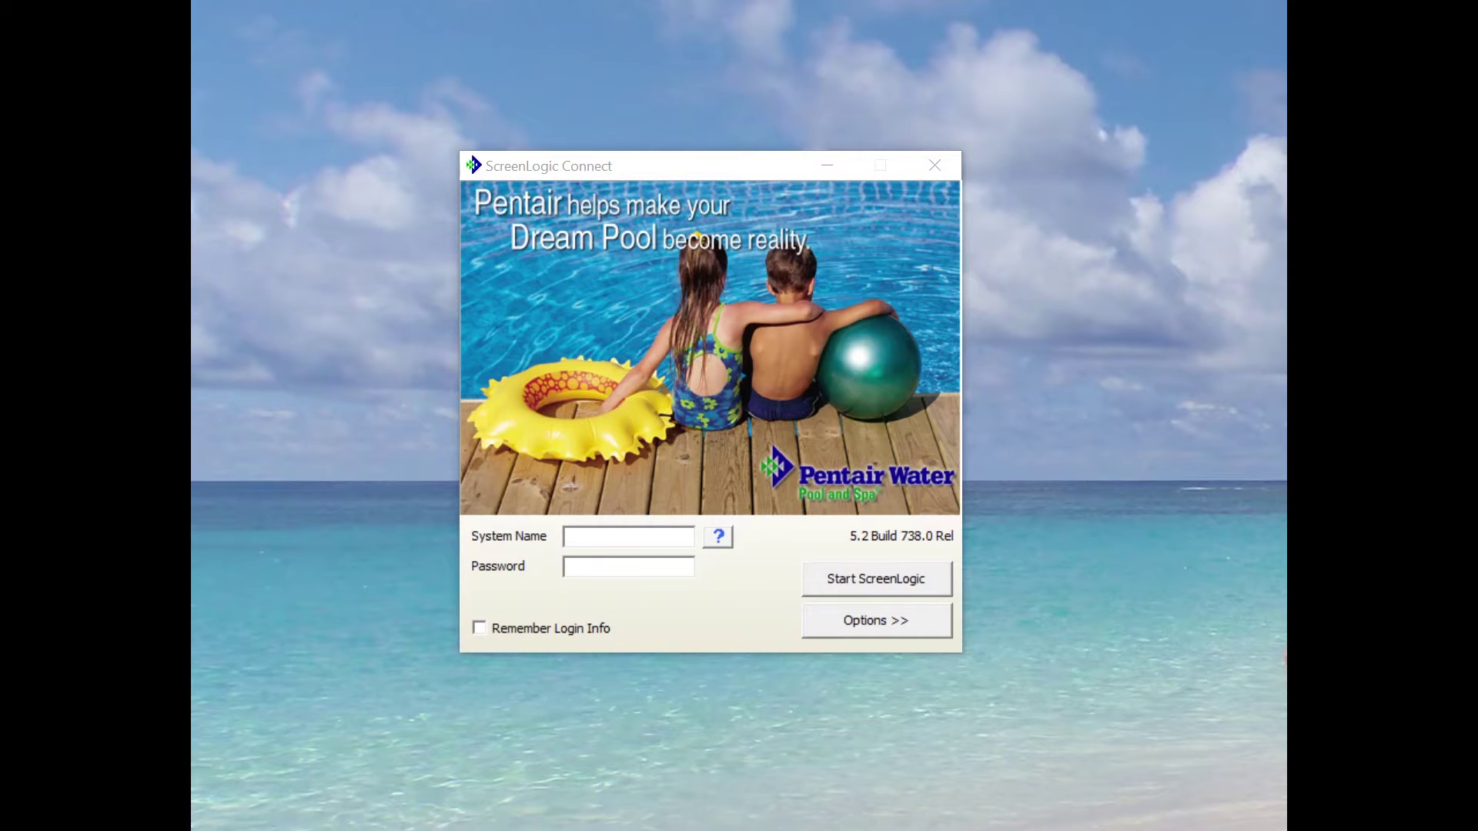
- Connect to the local Pentair system and open its configurator, showing EasyTouch2 4 firmware 2.160
{"action": "left_click", "coordinate": [865, 624]}
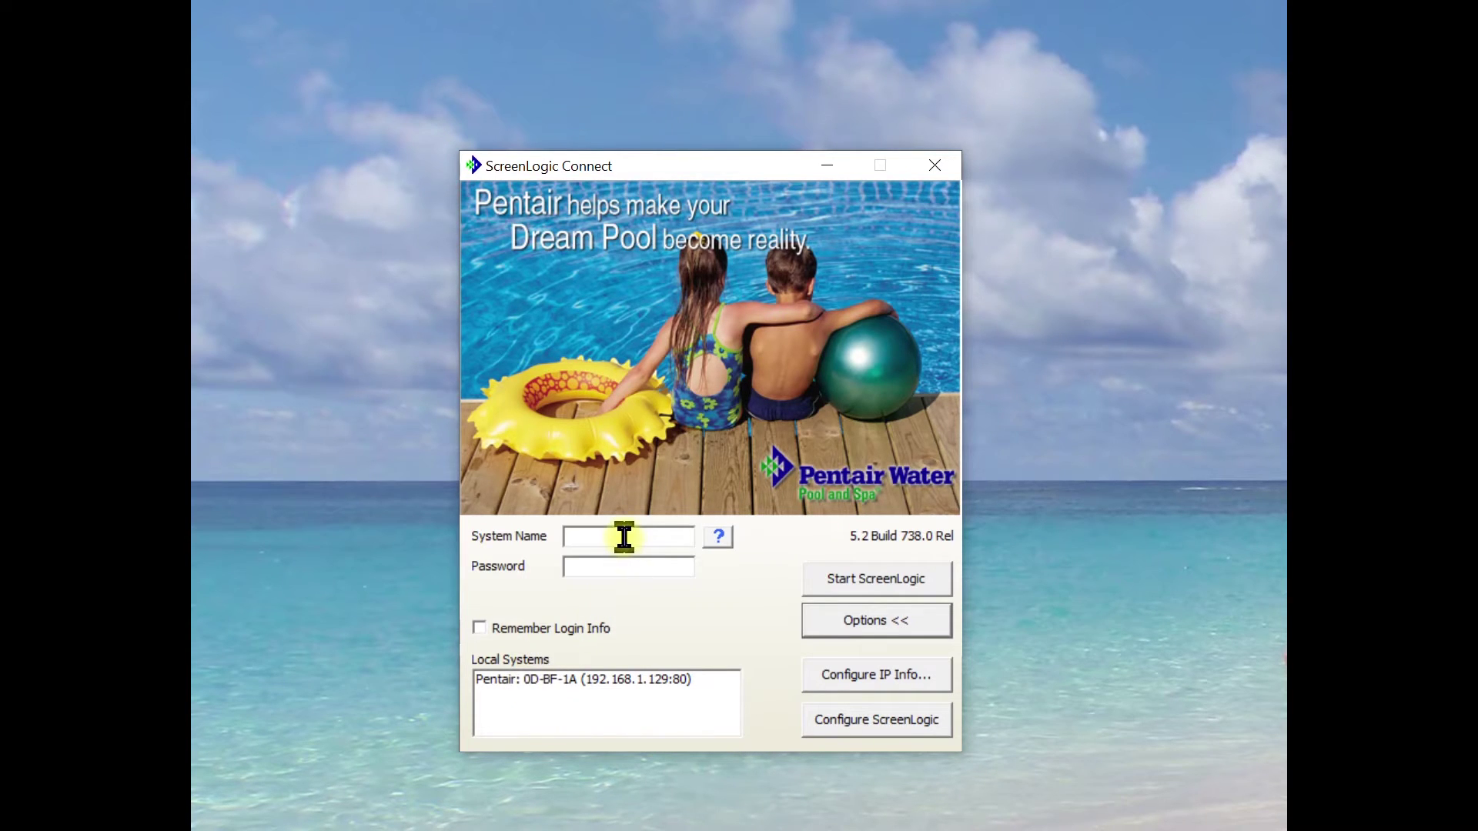
{"action": "left_click", "coordinate": [539, 679]}
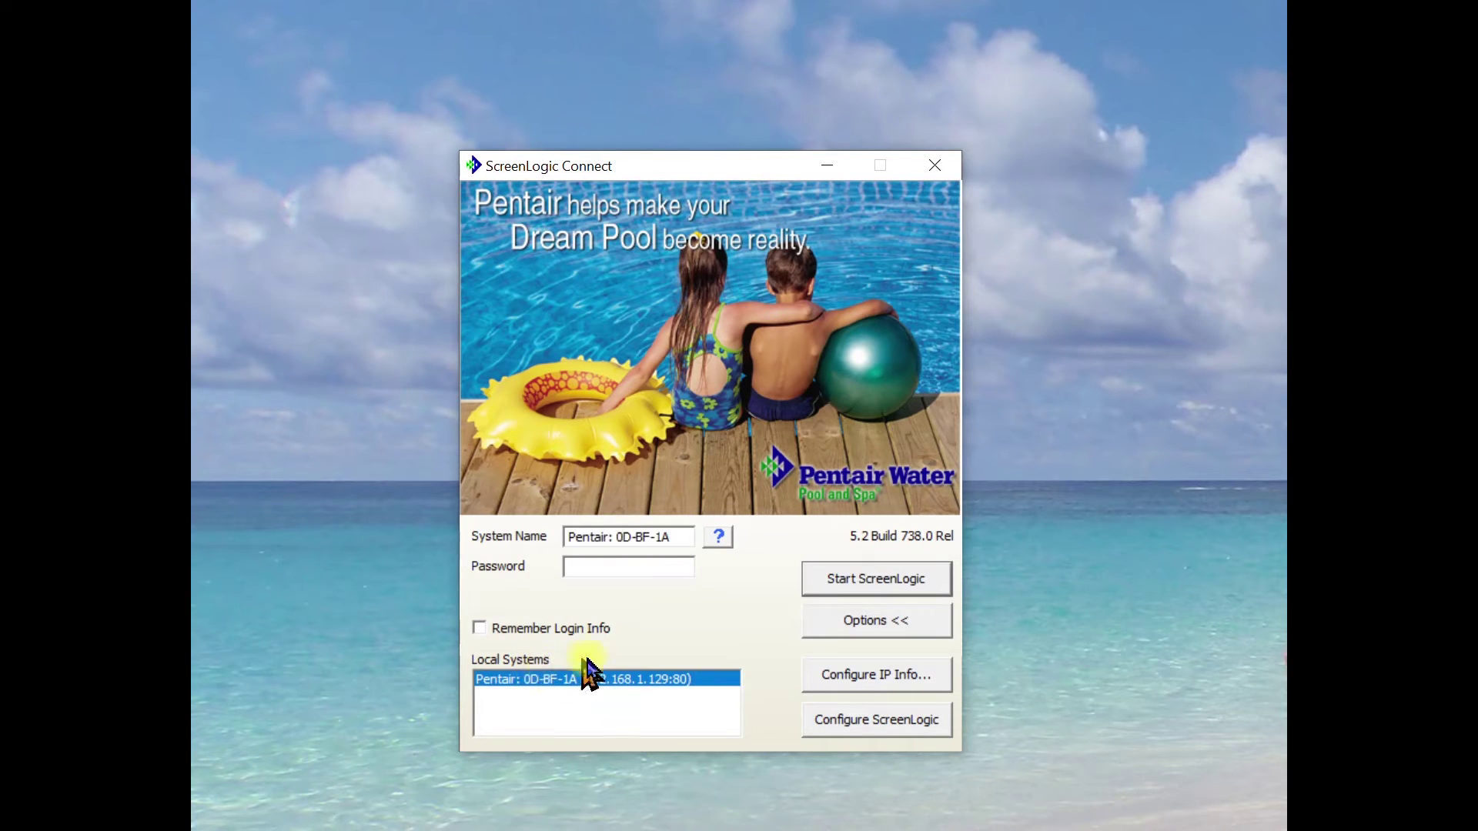
{"action": "left_click", "coordinate": [886, 721]}
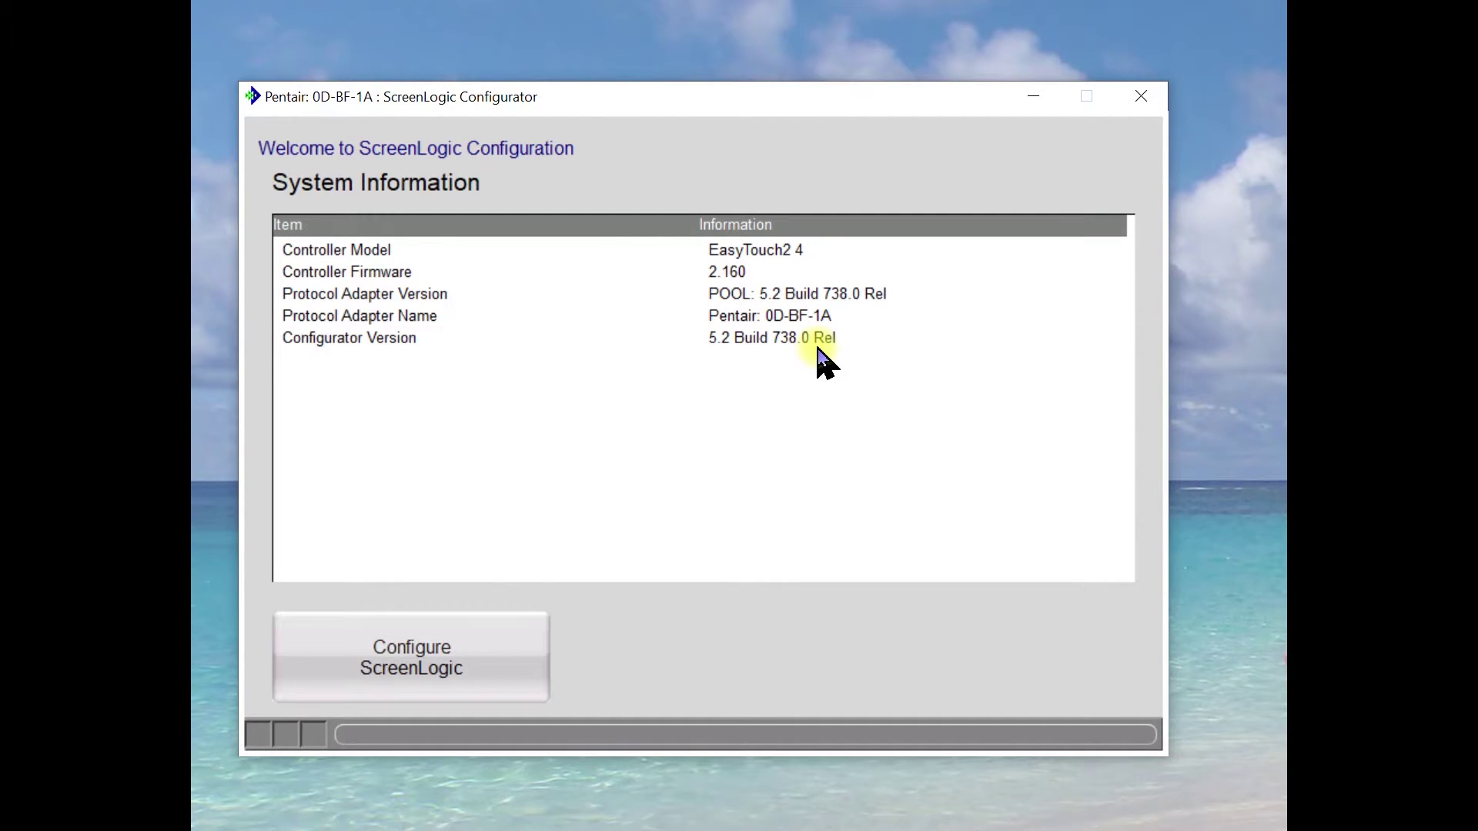
- Launch the configuration wizard at General Settings, Step 1 of 5
{"action": "left_click", "coordinate": [383, 669]}
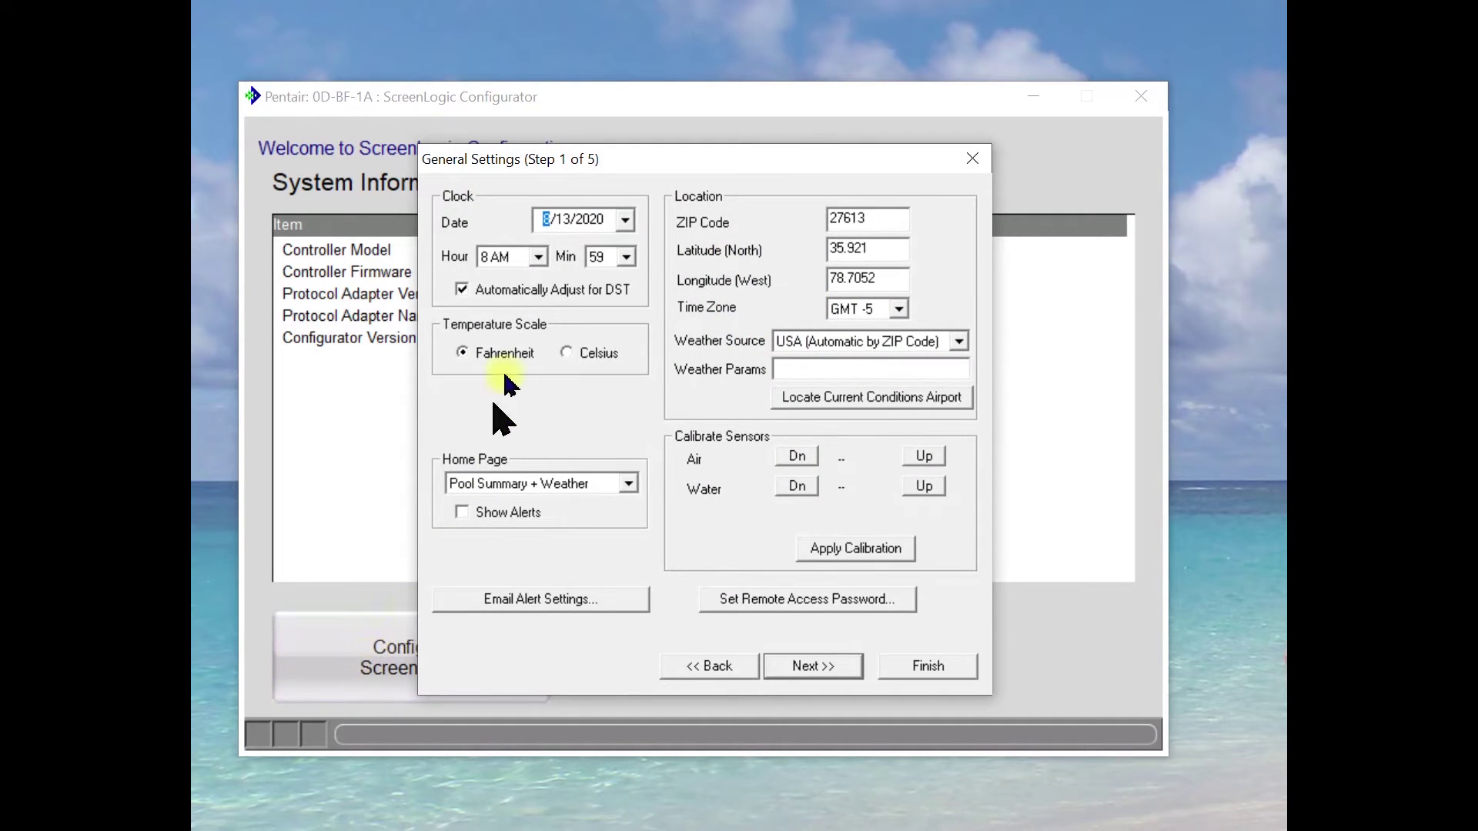
- Keep the date at 8/13/2020 and advance to Setup Circuits (Step 2 of 5)
{"action": "left_click", "coordinate": [625, 221]}
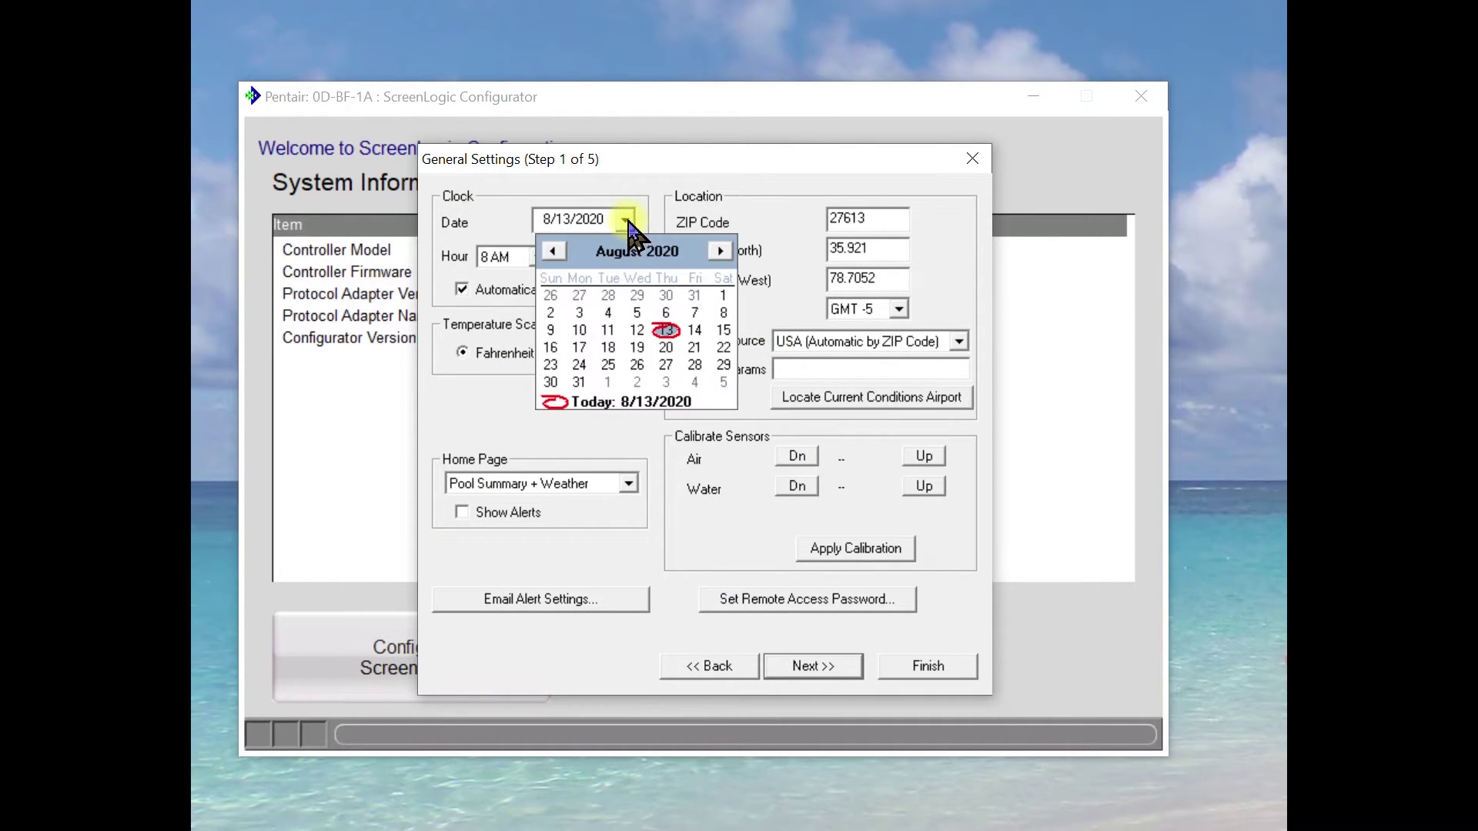
{"action": "left_click", "coordinate": [599, 407]}
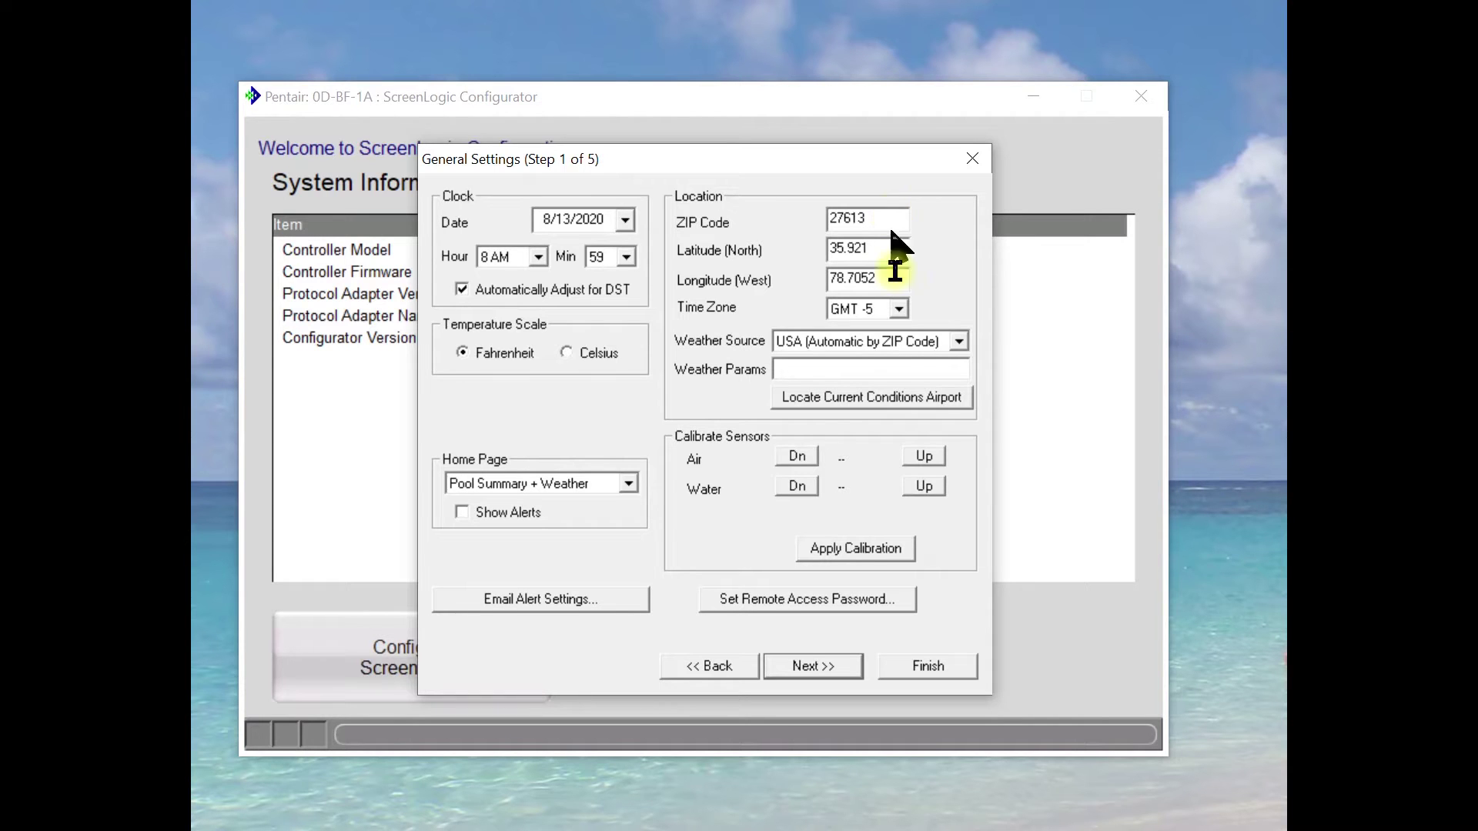
{"action": "left_click", "coordinate": [800, 670]}
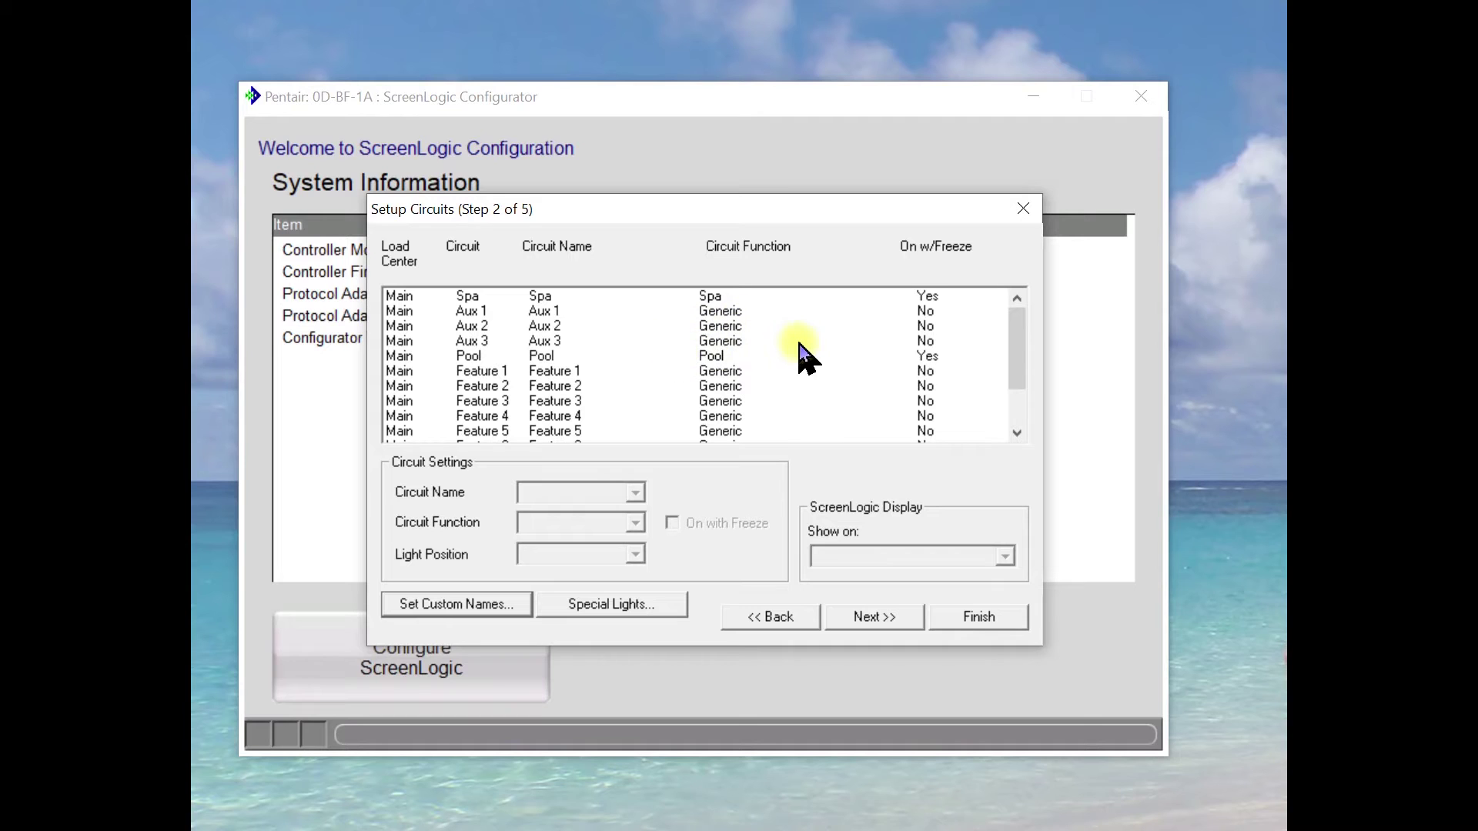
- Select the Pool circuit to view its Pool function, on-with-freeze and Pool Section settings
{"action": "left_click", "coordinate": [552, 358]}
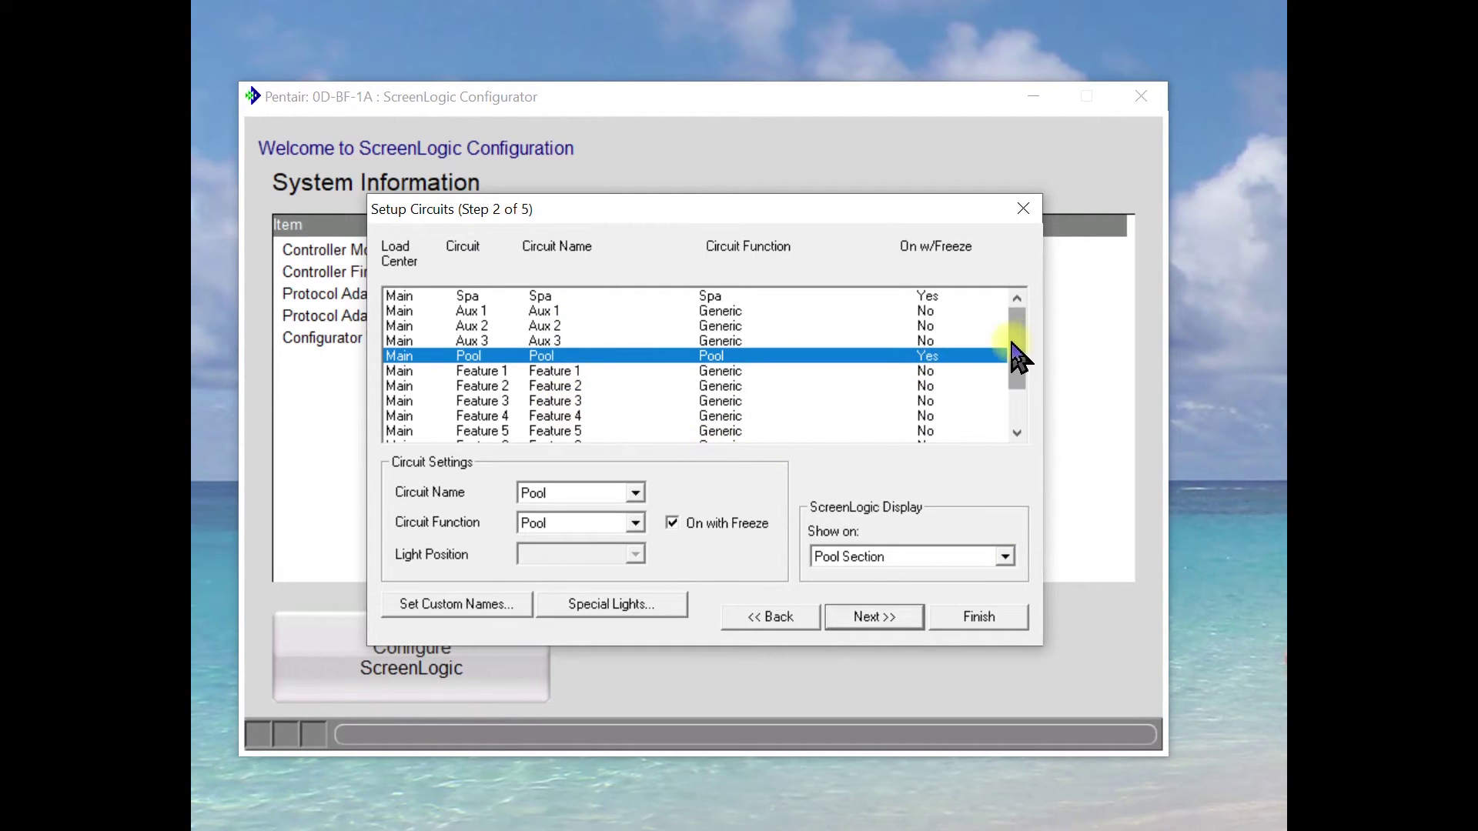
{"action": "left_click_drag", "start_coordinate": [1024, 356], "coordinate": [1025, 363]}
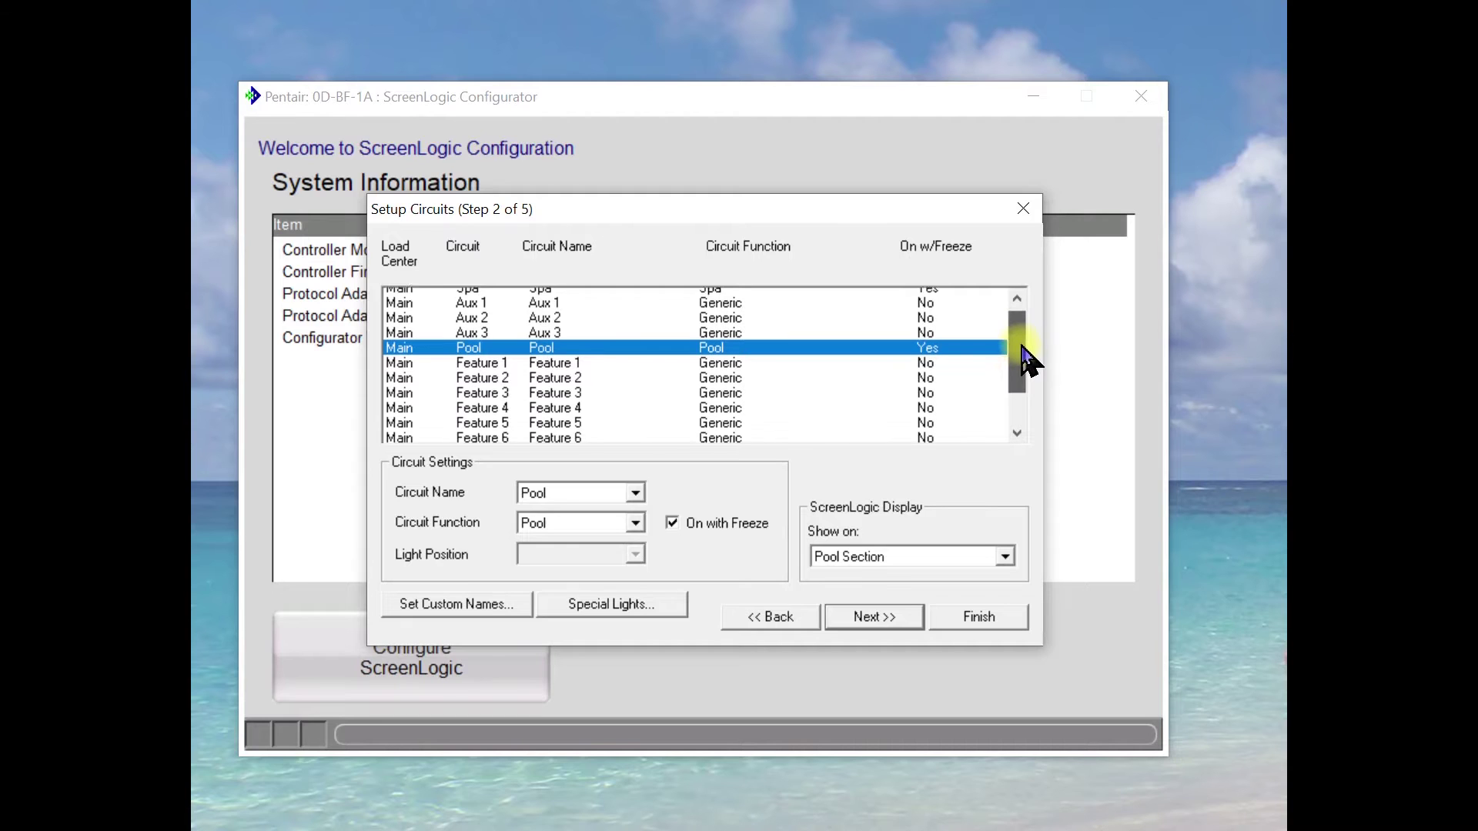
- Check that 'Jets Low' is the first custom circuit name, then return to Setup Circuits
{"action": "left_click", "coordinate": [442, 607]}
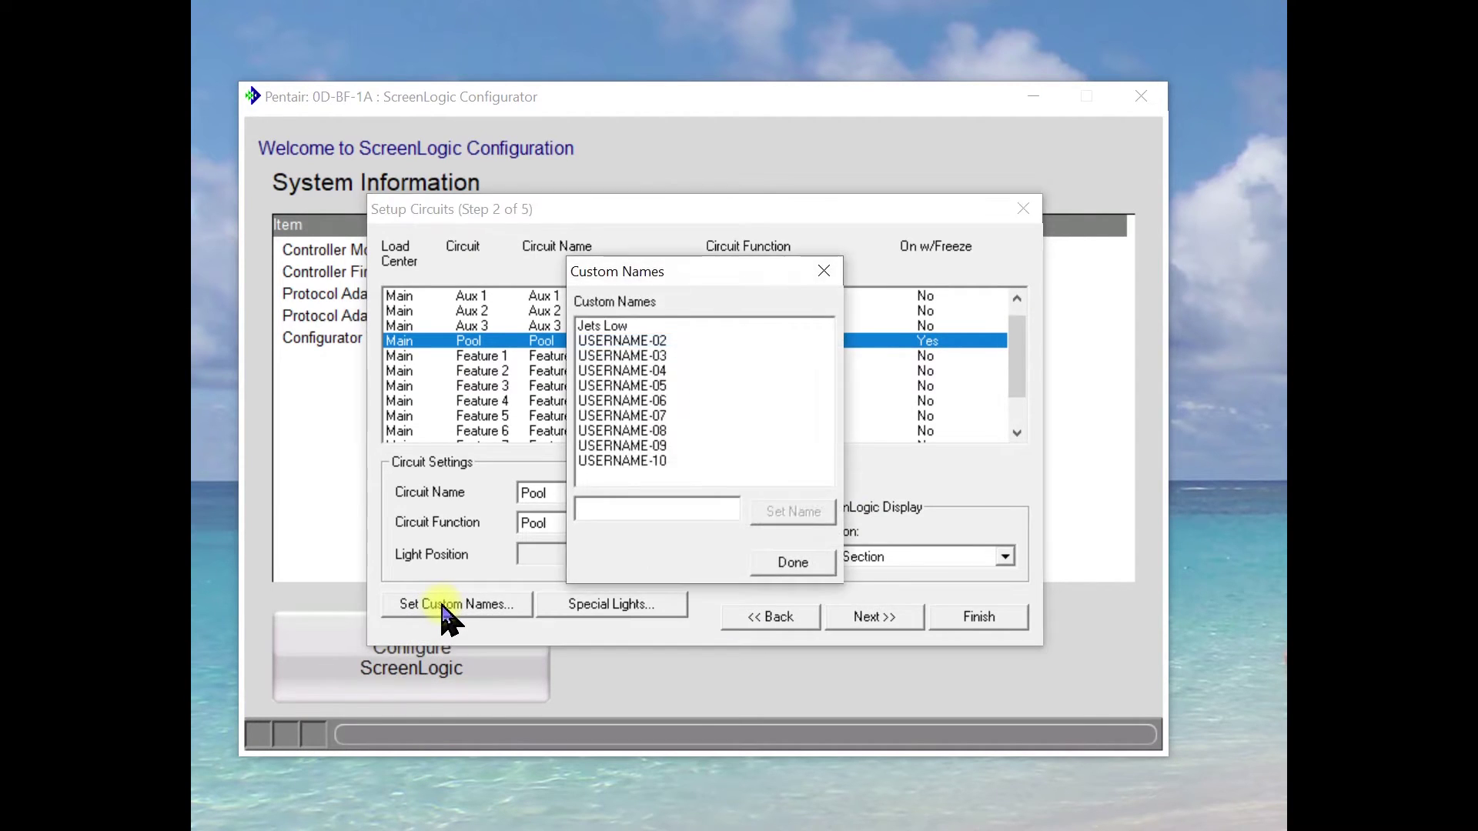
{"action": "left_click", "coordinate": [597, 329]}
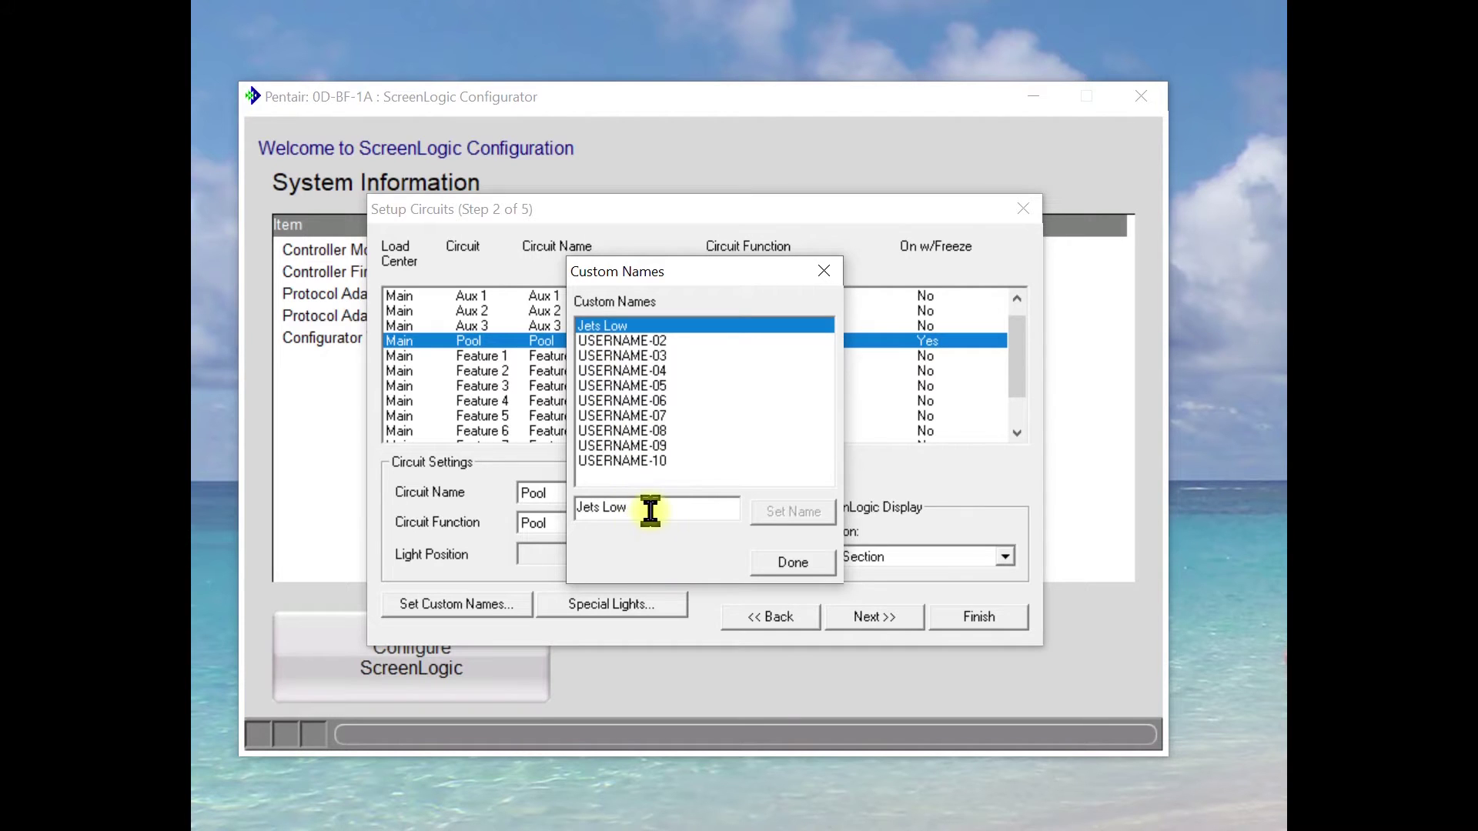
{"action": "left_click_drag", "start_coordinate": [649, 508], "coordinate": [576, 506]}
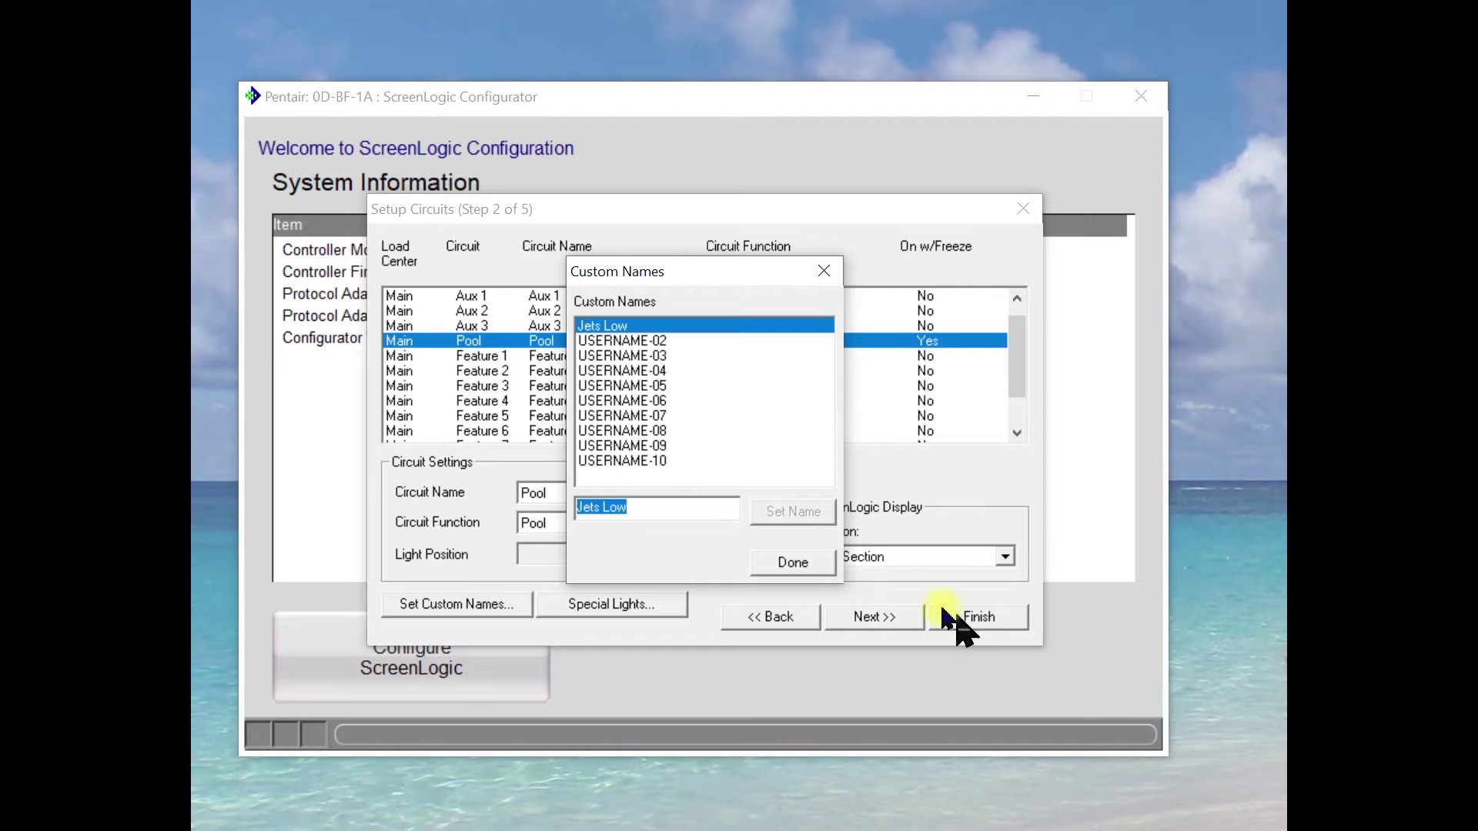
{"action": "left_click", "coordinate": [660, 505]}
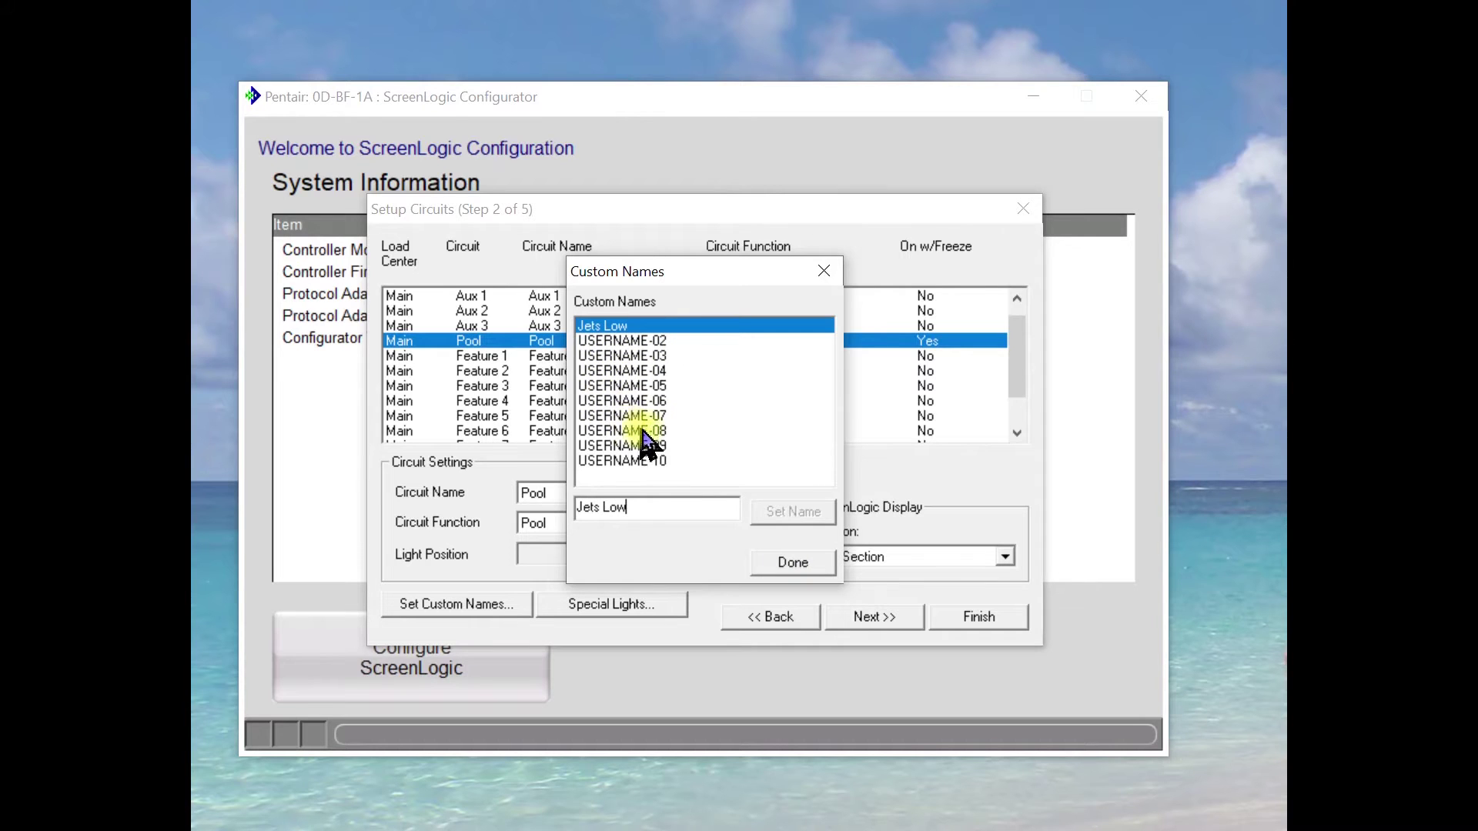
{"action": "left_click", "coordinate": [786, 570]}
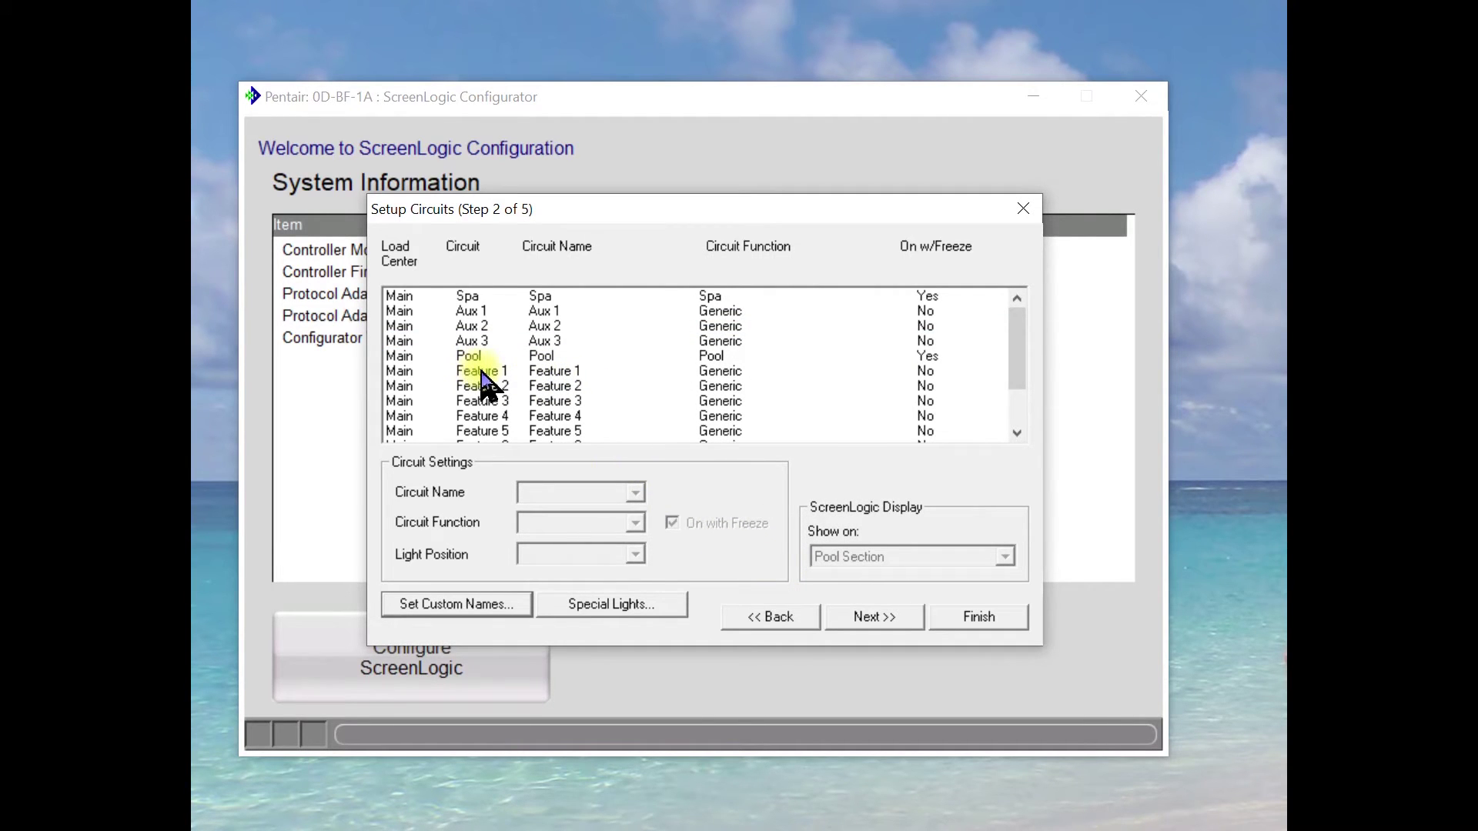
- Assign the name 'Jets Low' to the Aux 1 circuit
{"action": "left_click", "coordinate": [470, 313]}
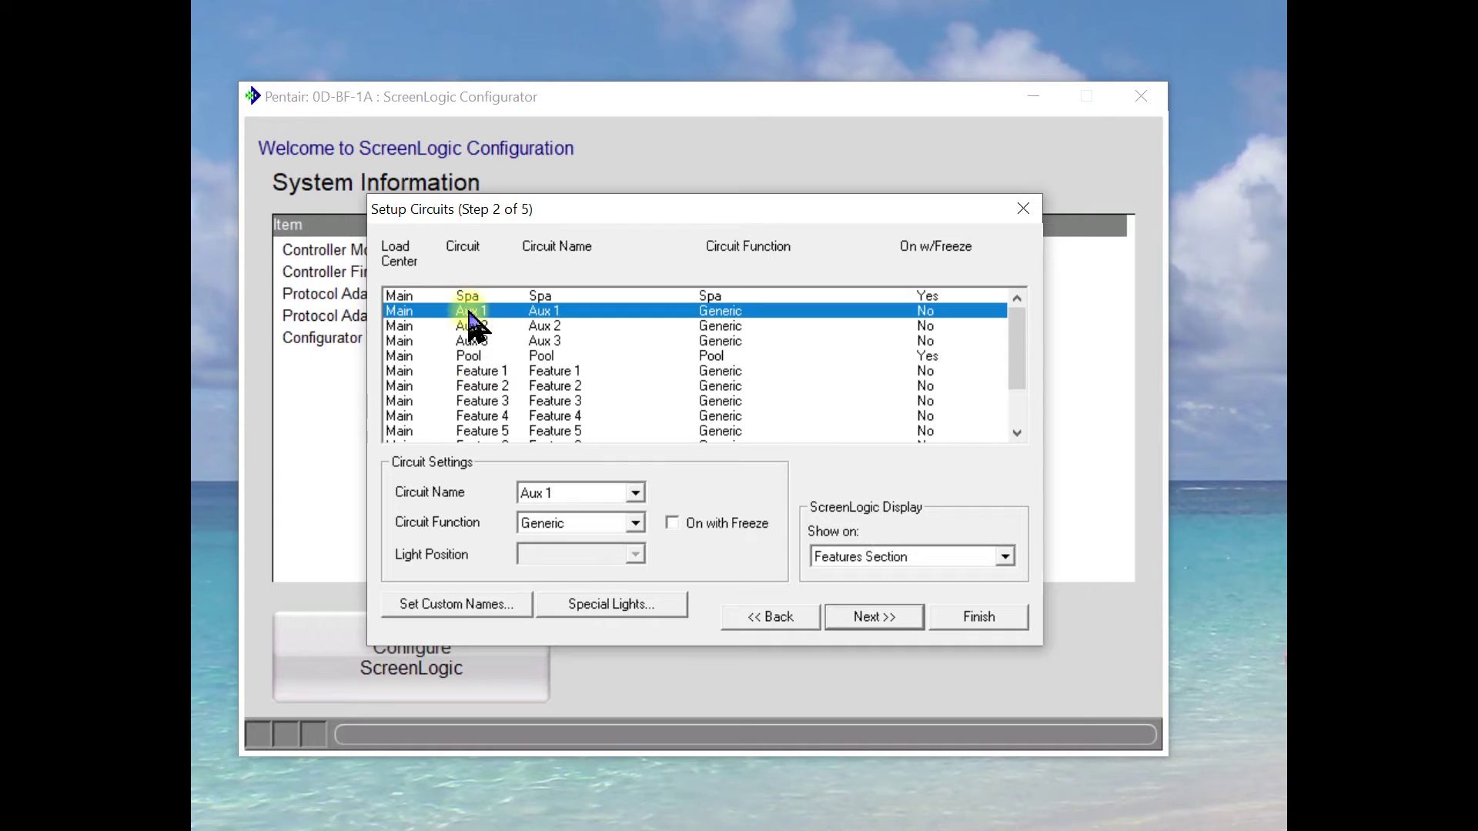
{"action": "left_click", "coordinate": [637, 502]}
{"action": "left_click_drag", "start_coordinate": [638, 568], "coordinate": [649, 581]}
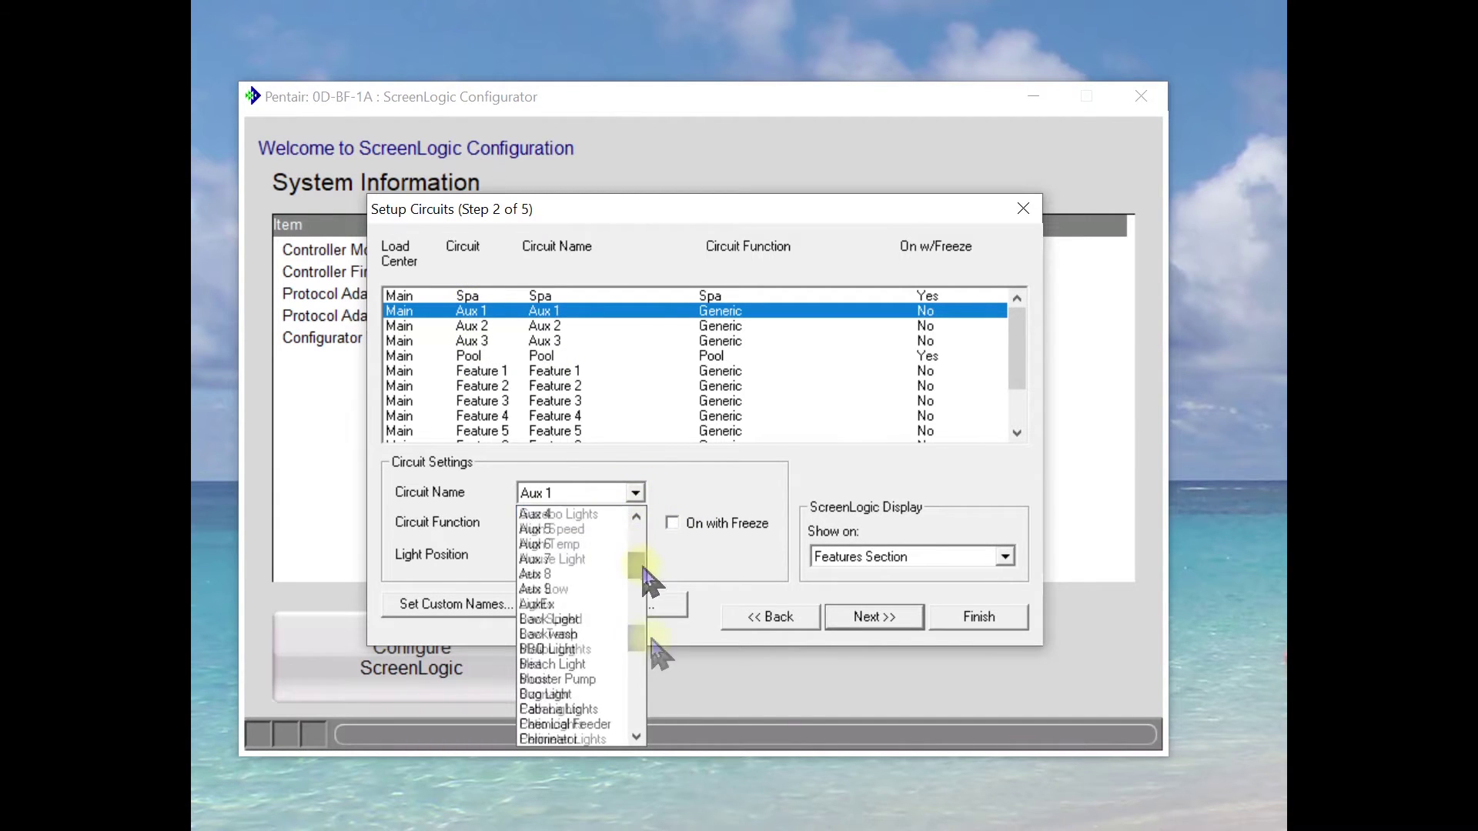
{"action": "left_click_drag", "start_coordinate": [651, 641], "coordinate": [554, 589]}
{"action": "left_click", "coordinate": [554, 589]}
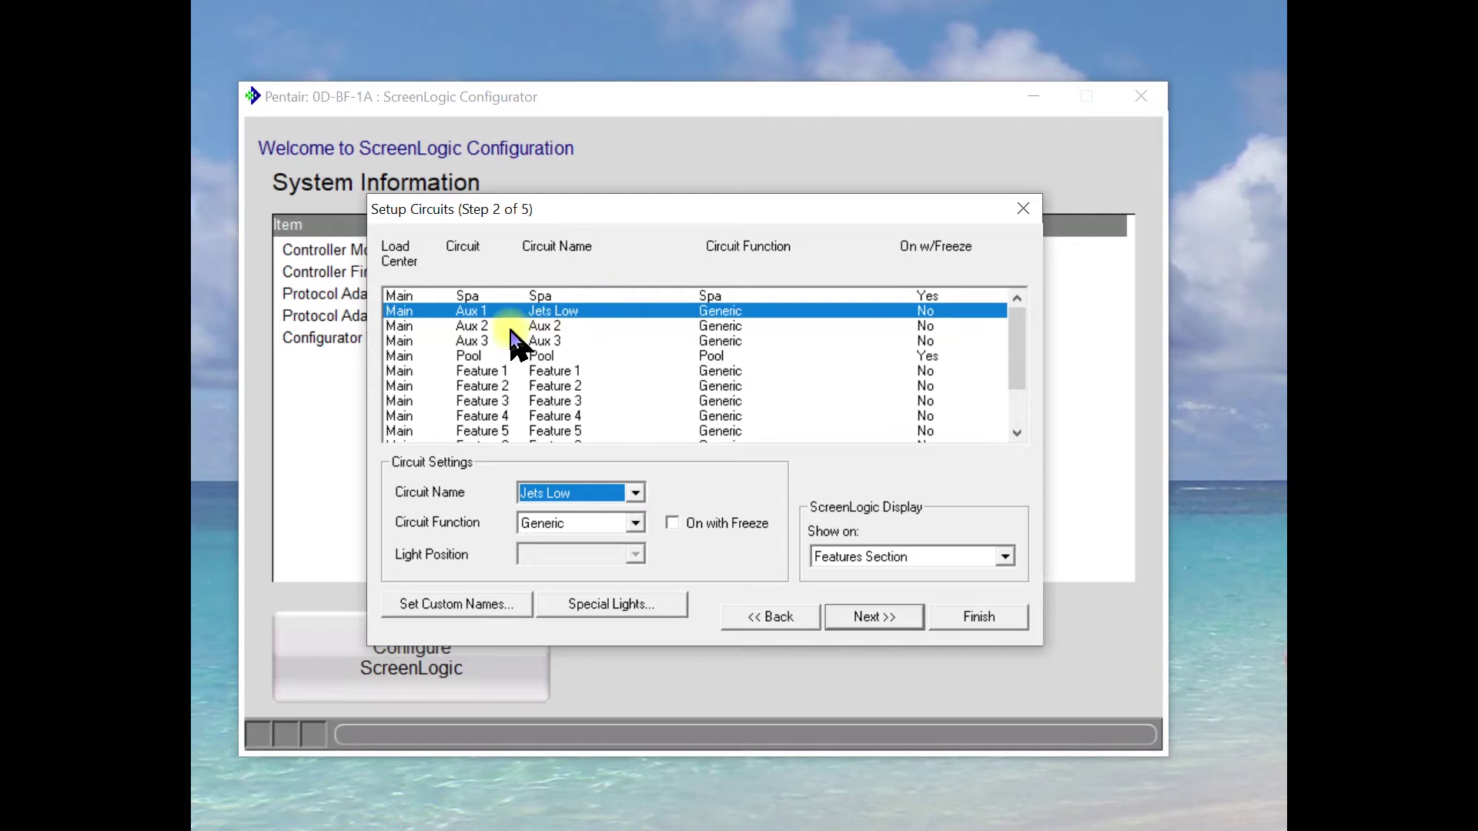
{"action": "left_click", "coordinate": [471, 326]}
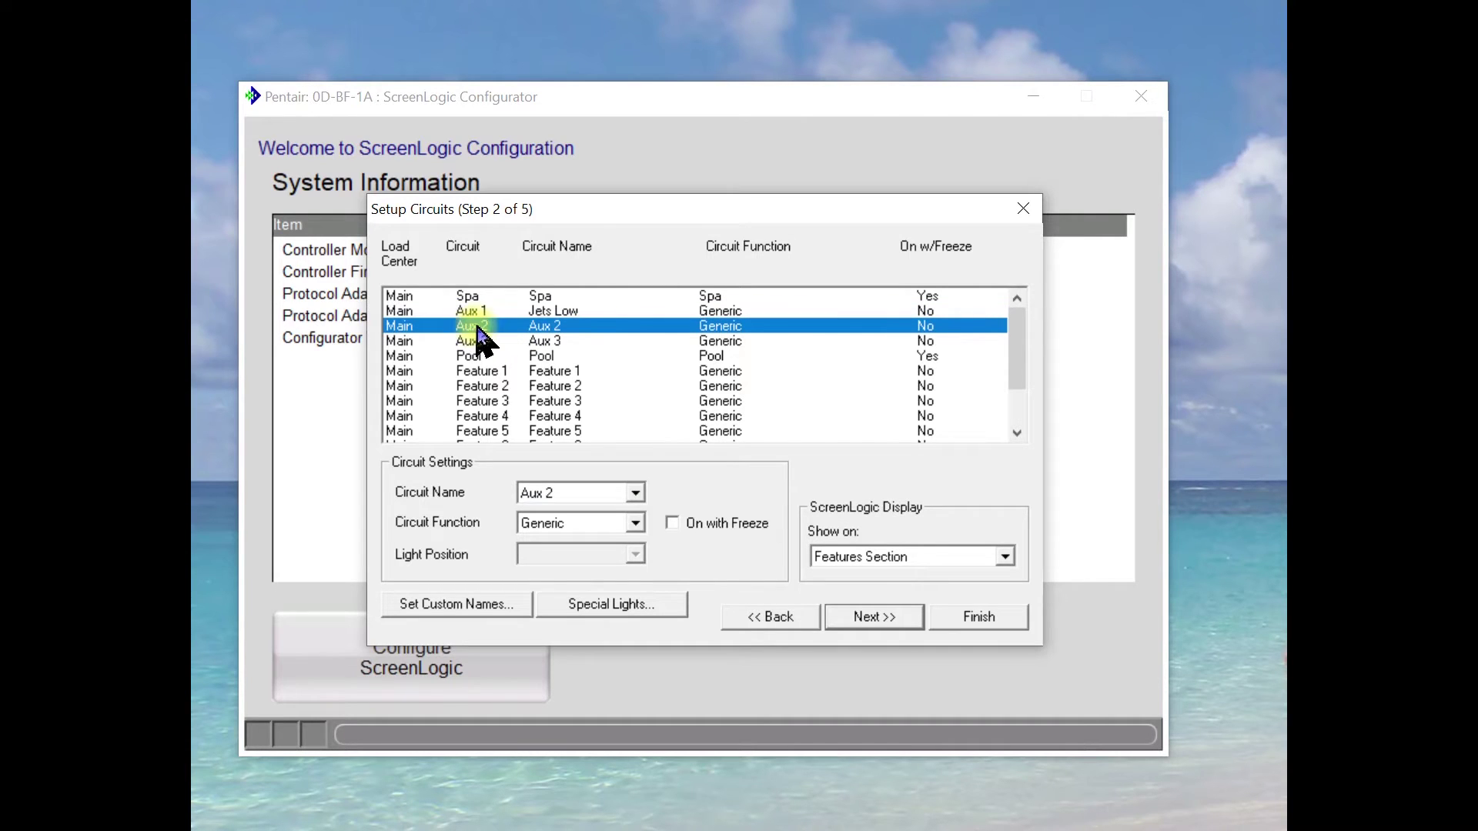
- Name the Aux 2 circuit 'Pool Light' and give it the IntelliBrite function
{"action": "left_click", "coordinate": [638, 496]}
{"action": "left_click_drag", "start_coordinate": [640, 569], "coordinate": [647, 646]}
{"action": "left_click", "coordinate": [599, 697]}
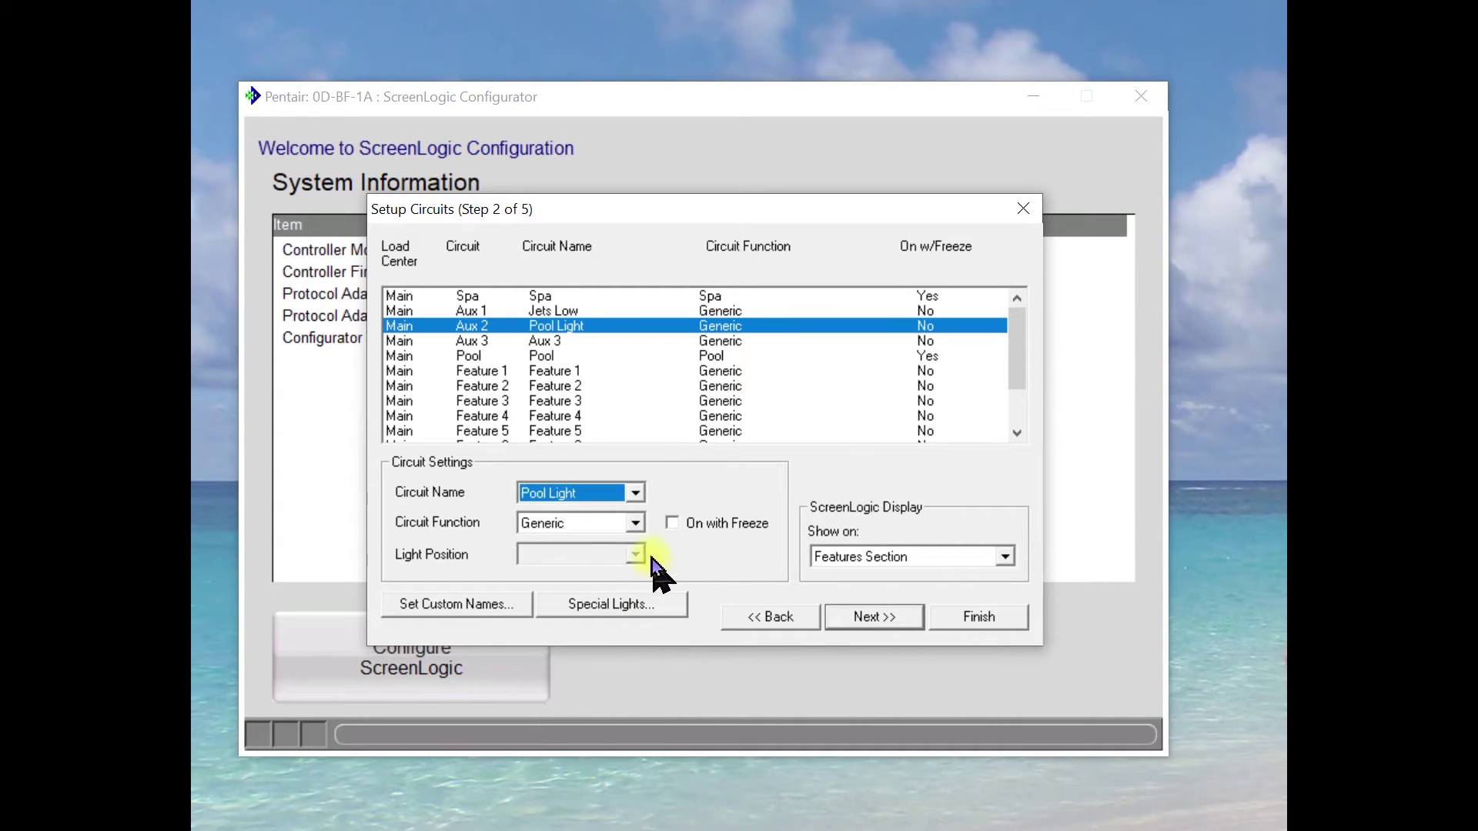
{"action": "left_click", "coordinate": [639, 525]}
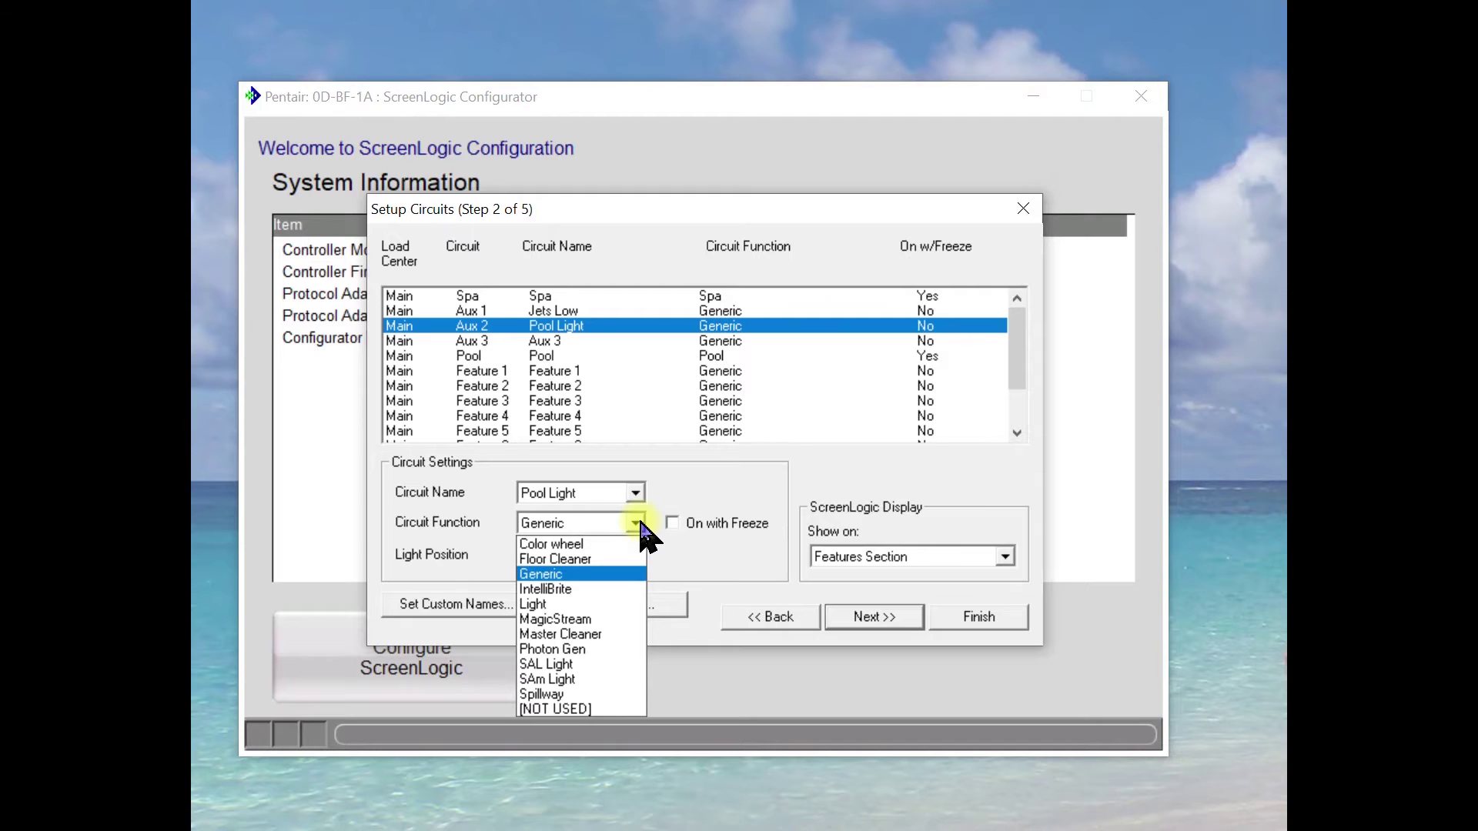
{"action": "left_click", "coordinate": [595, 591]}
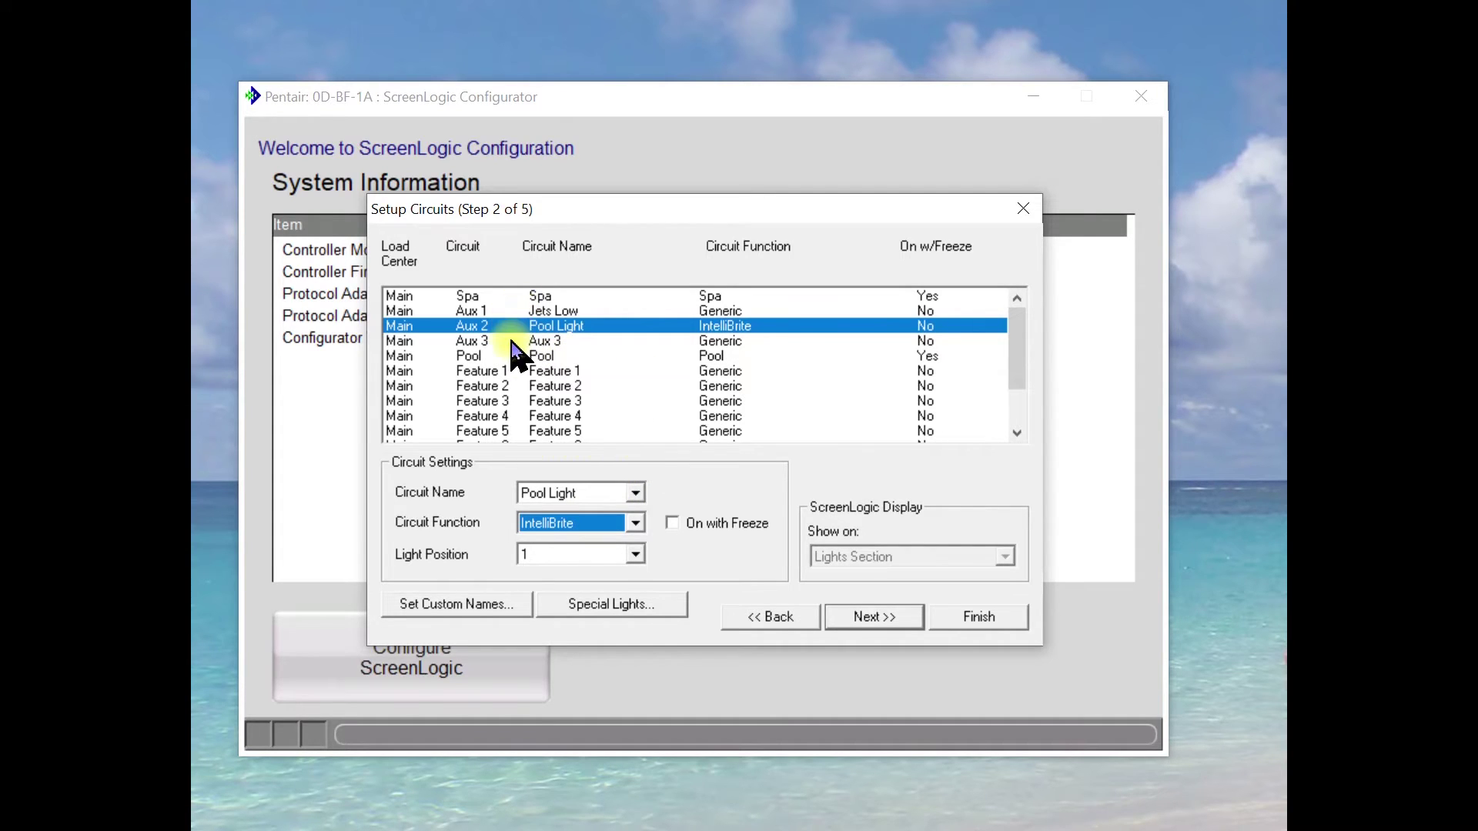
{"action": "left_click", "coordinate": [543, 341]}
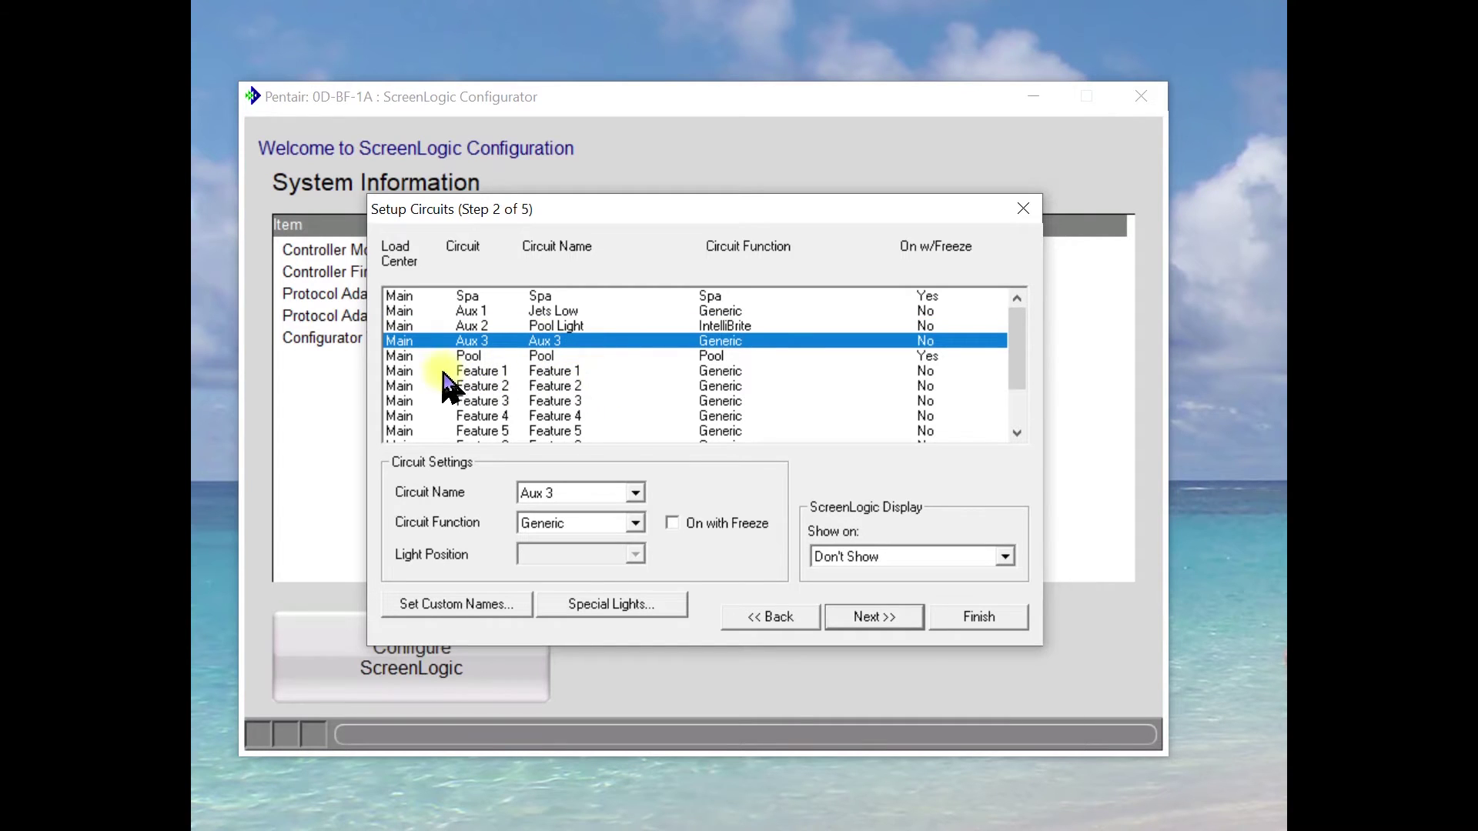
- Name the Feature 1 circuit 'Jets'
{"action": "left_click", "coordinate": [467, 312]}
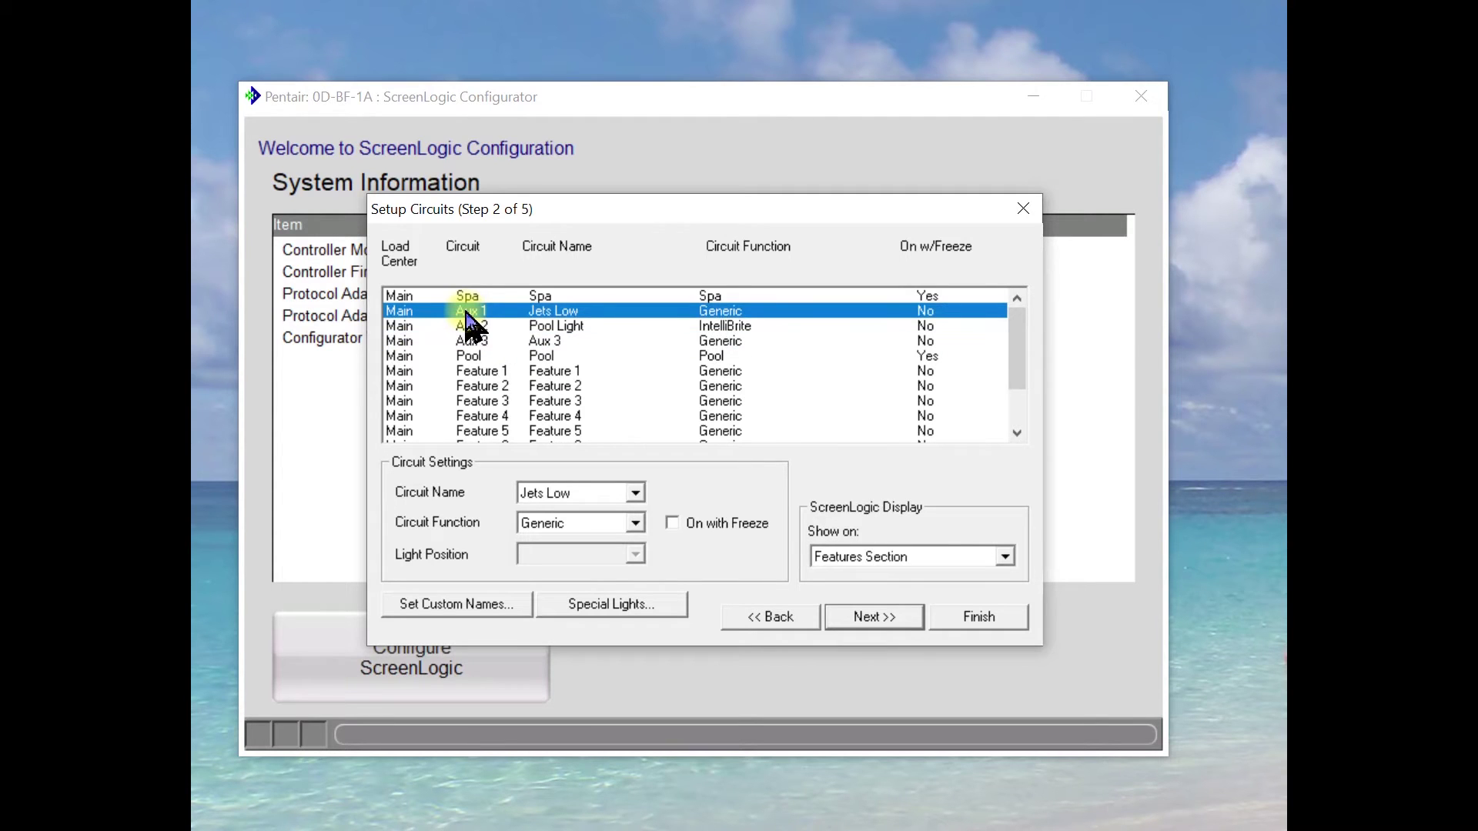
{"action": "left_click", "coordinate": [489, 373]}
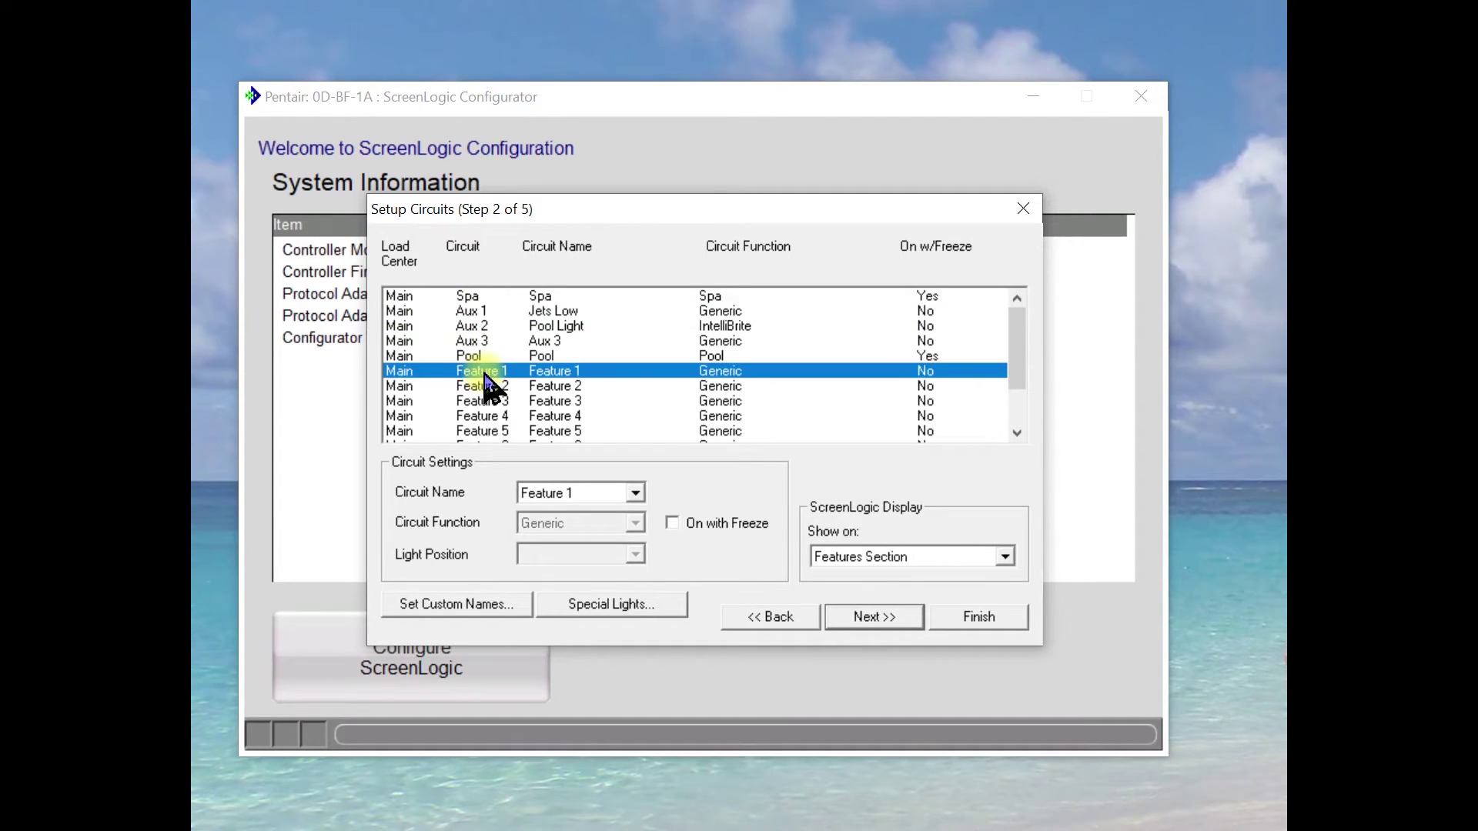
{"action": "left_click", "coordinate": [636, 492]}
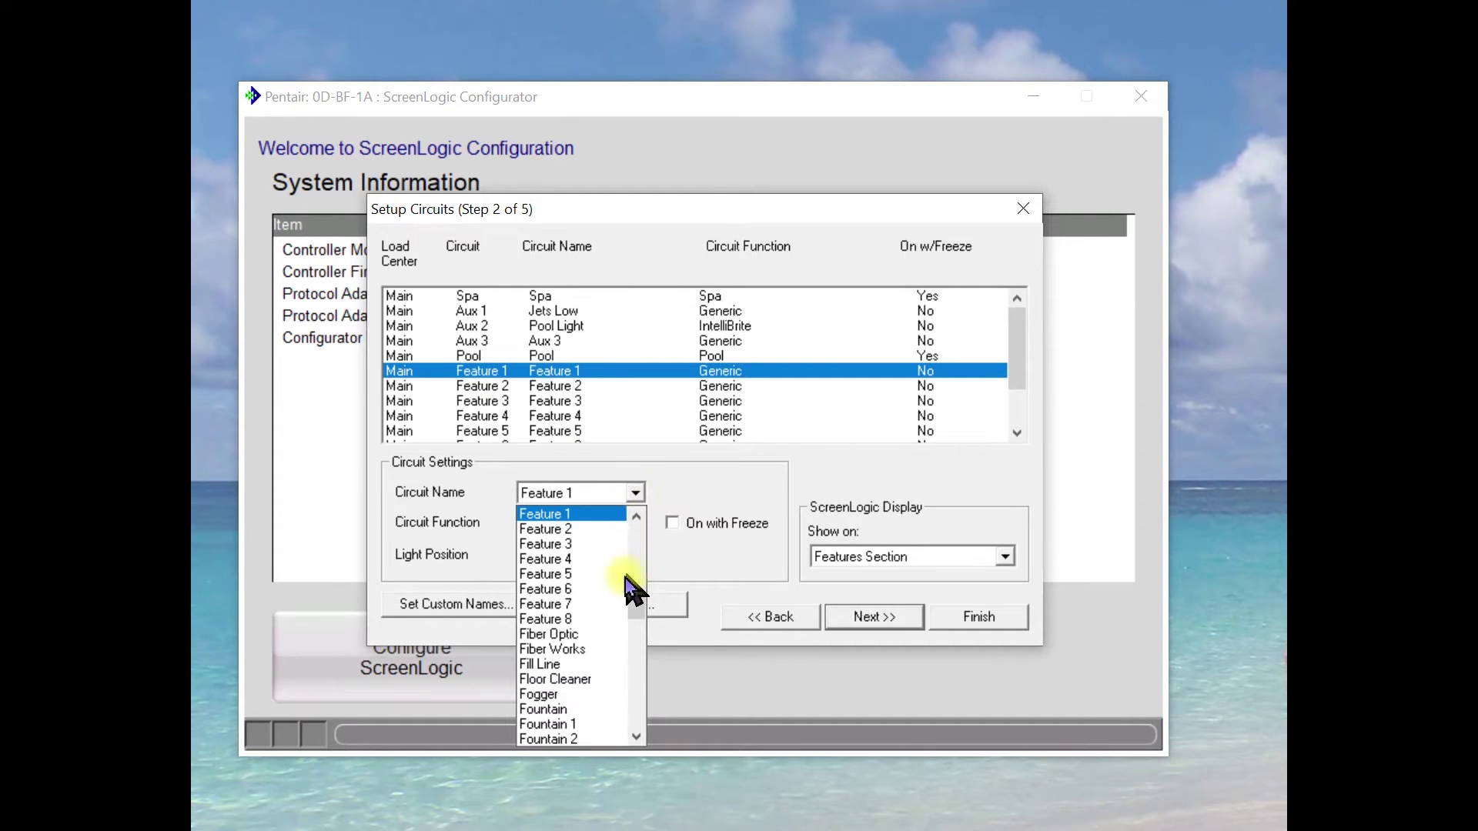
{"action": "scroll", "coordinate": [641, 608], "scroll_direction": "down", "scroll_amount": 5}
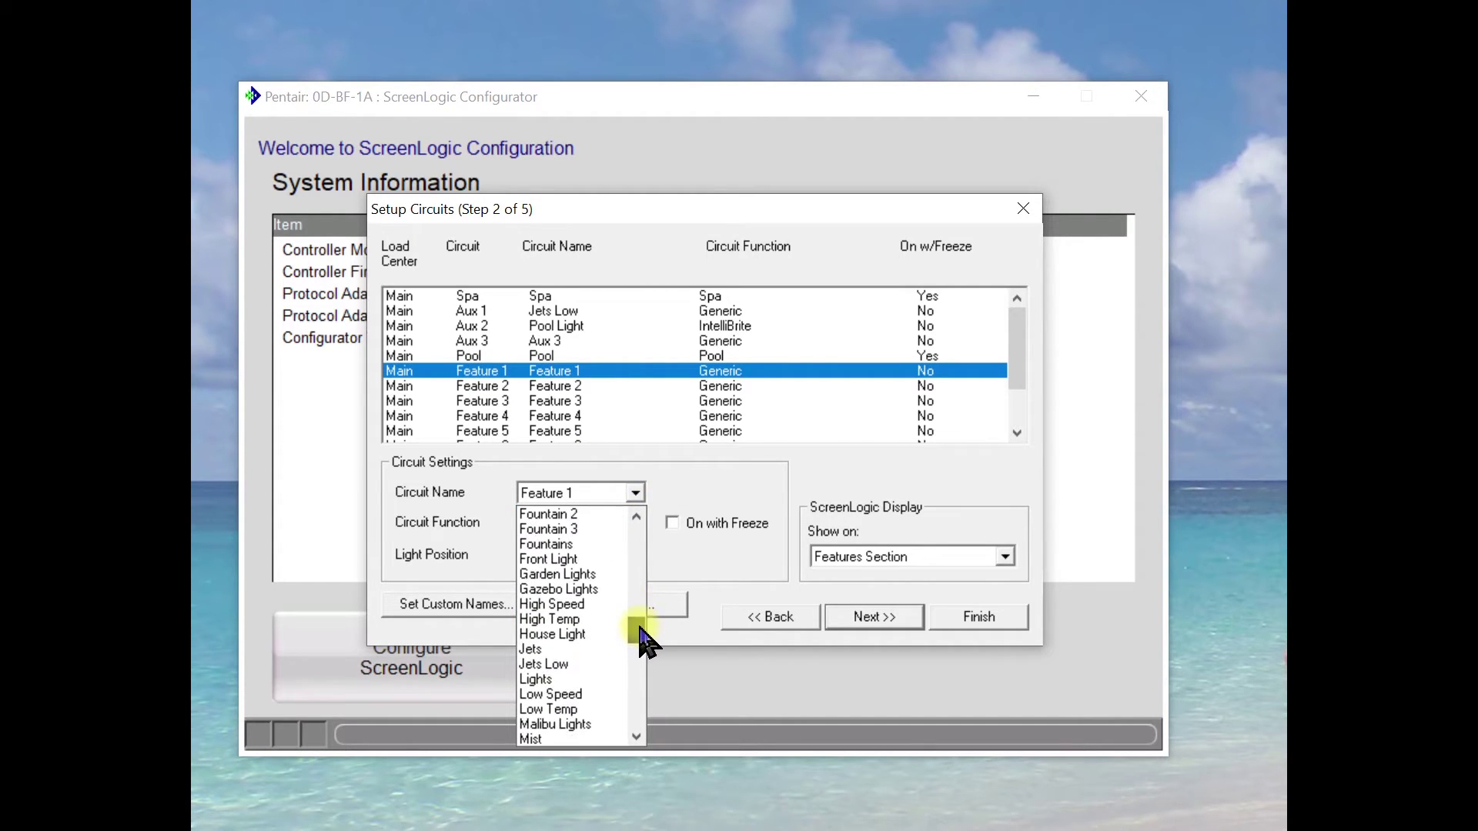
{"action": "left_click", "coordinate": [600, 650]}
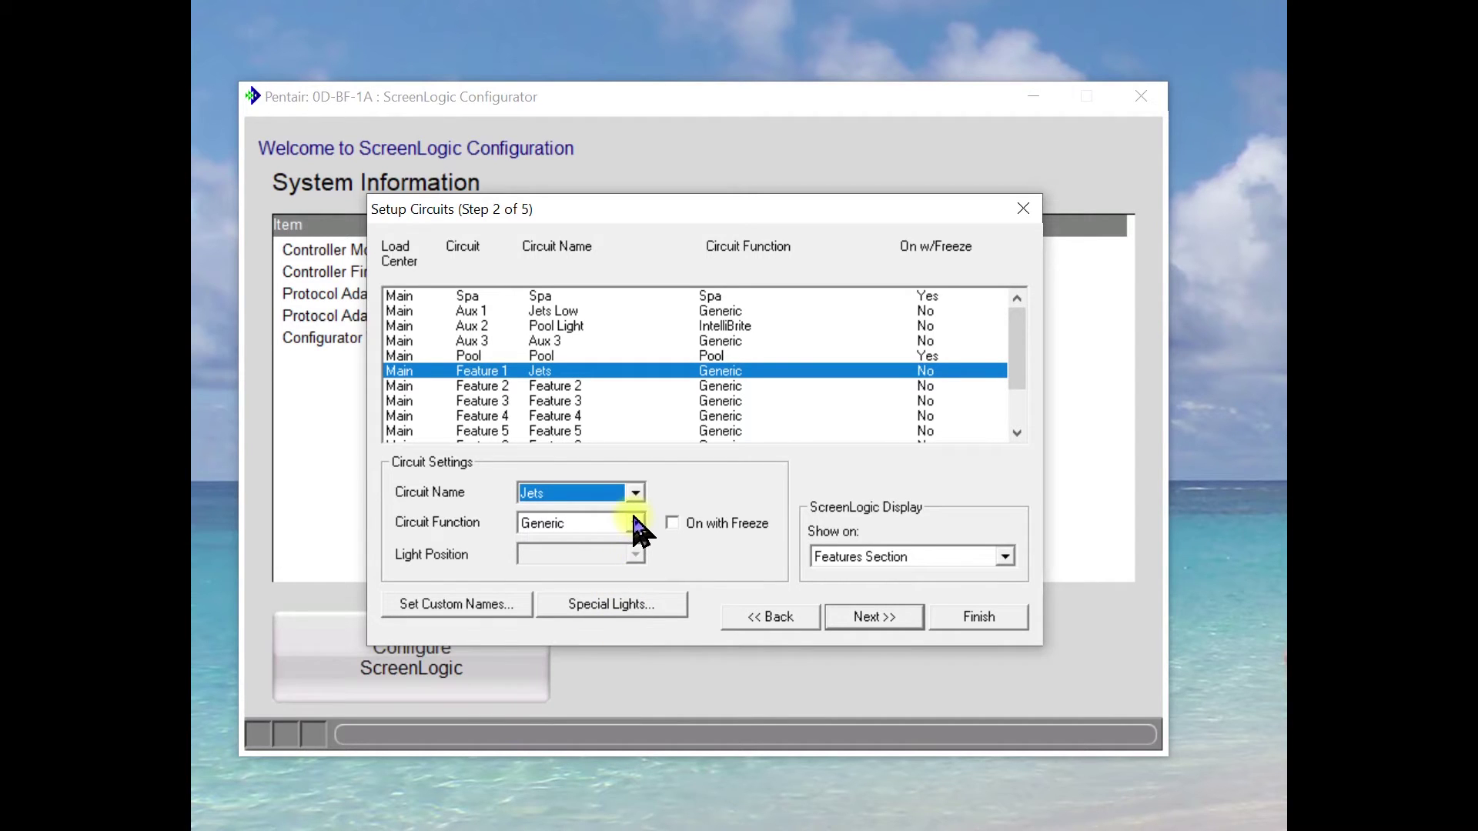
- Enable On with Freeze for the Aux 1 Jets Low circuit
{"action": "left_click", "coordinate": [552, 311]}
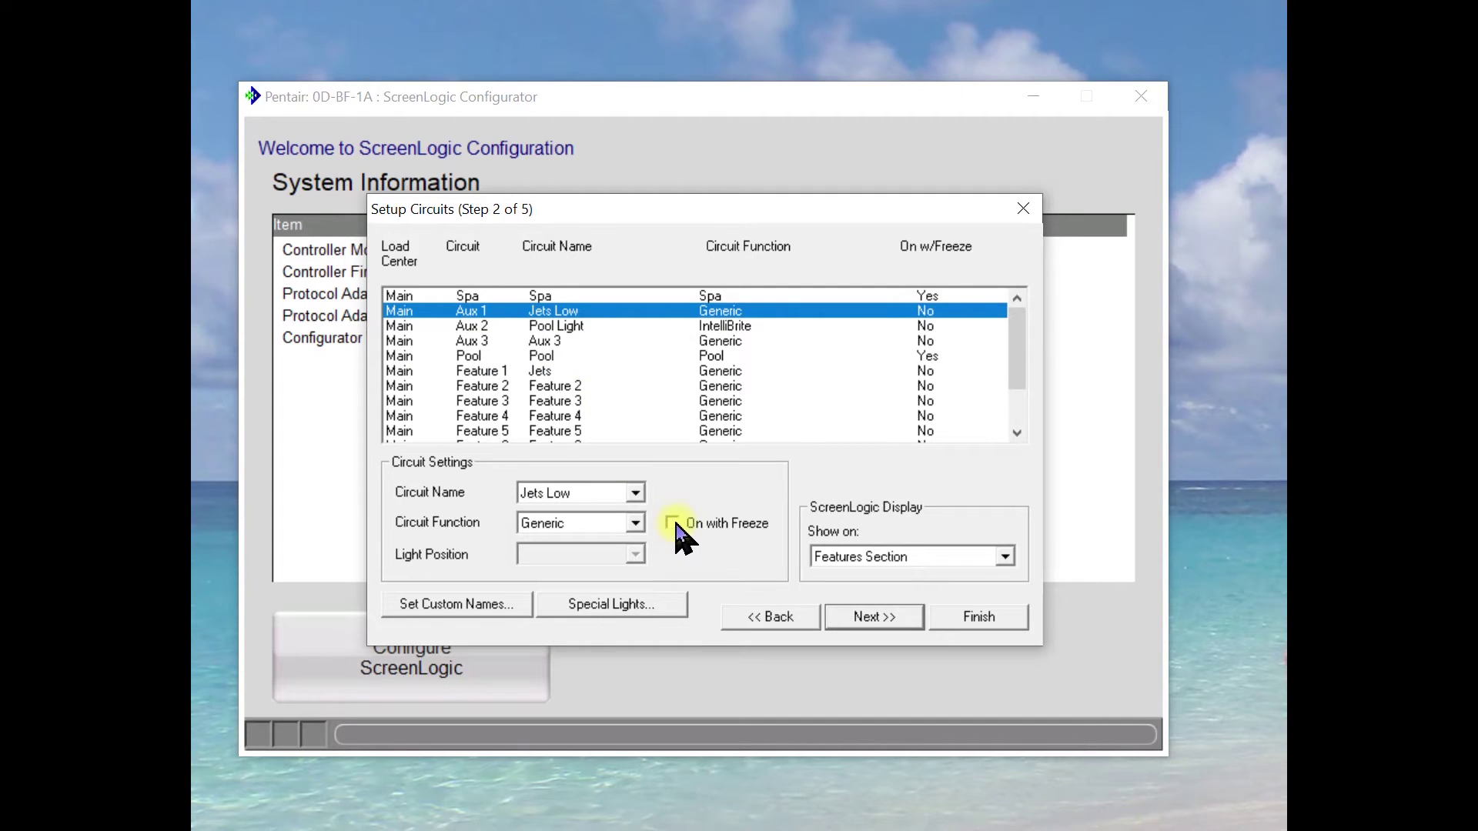
{"action": "left_click", "coordinate": [674, 524]}
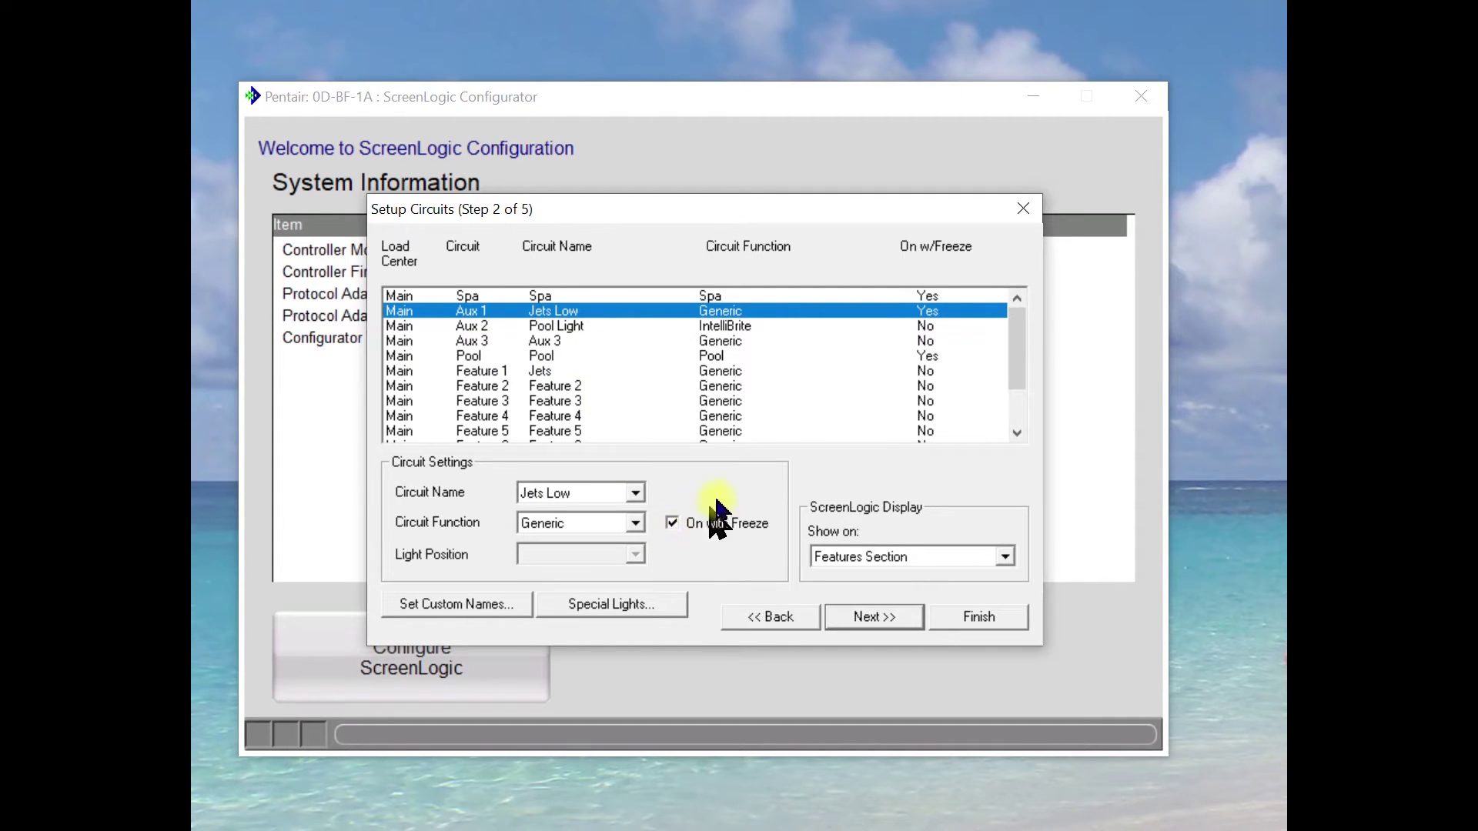
{"action": "left_click", "coordinate": [541, 373]}
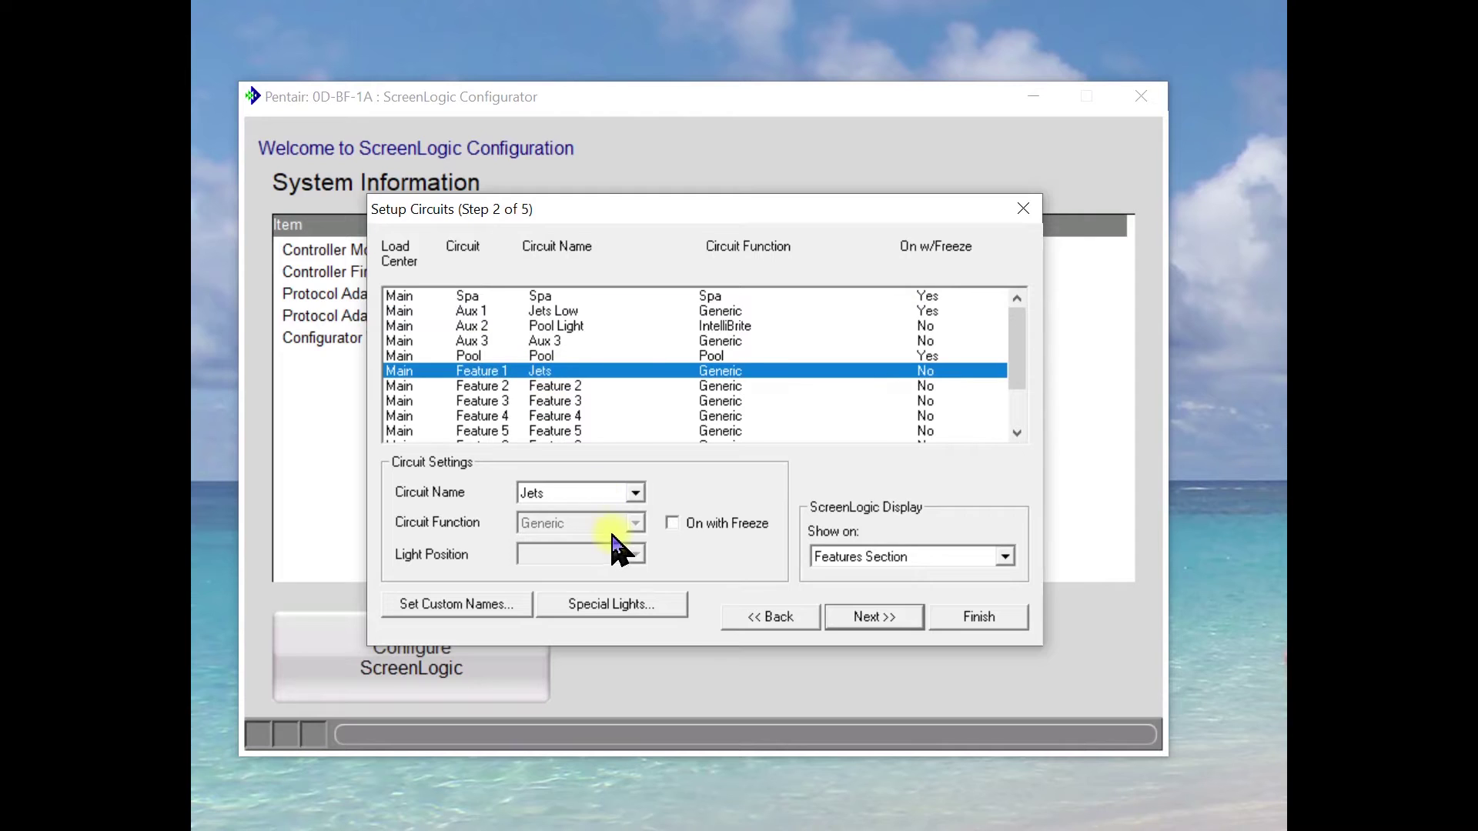
{"action": "left_click", "coordinate": [558, 387]}
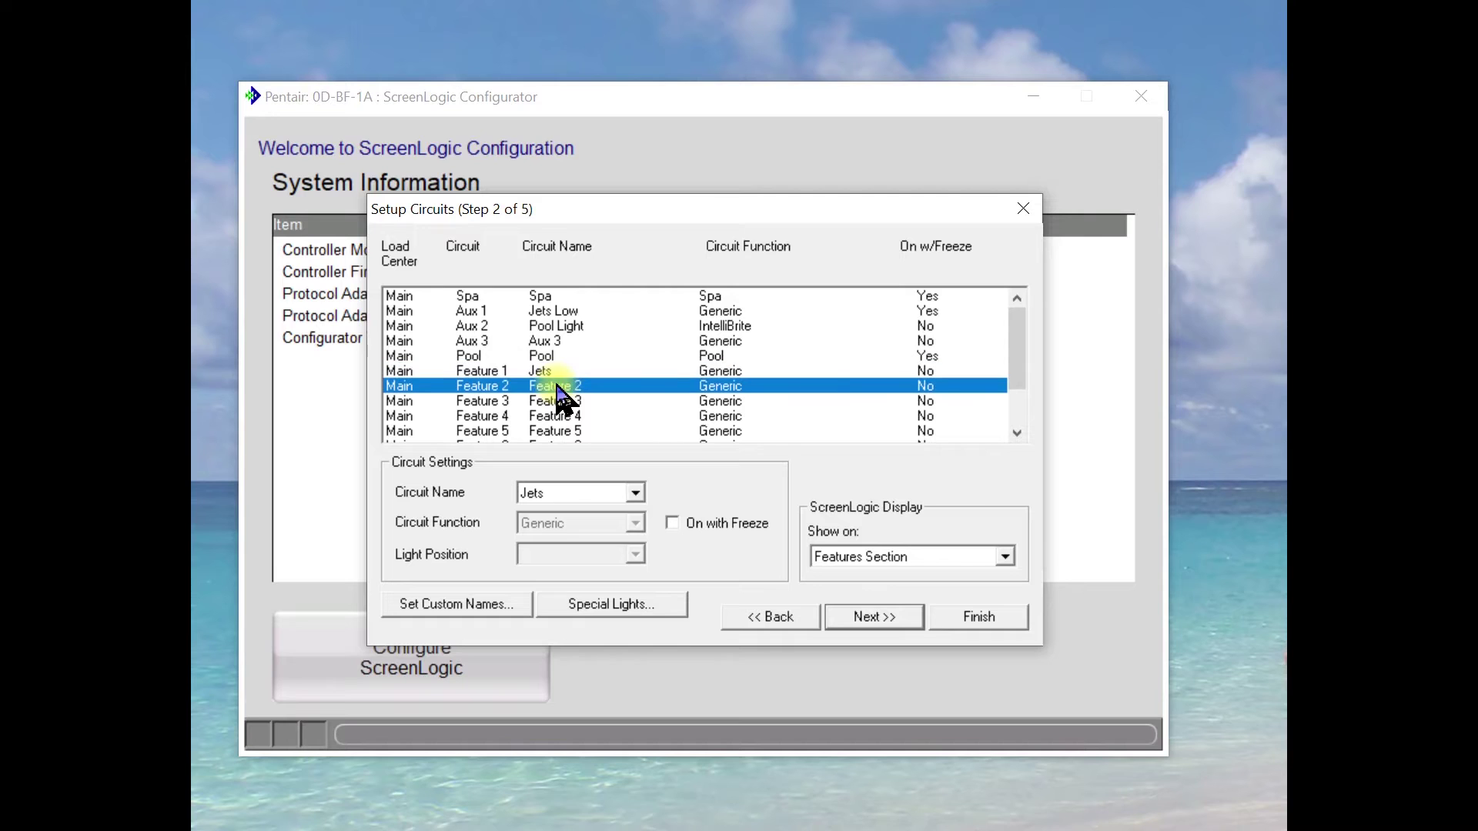
- Choose 'Pool High' as the name of the Feature 2 circuit
{"action": "left_click", "coordinate": [638, 493]}
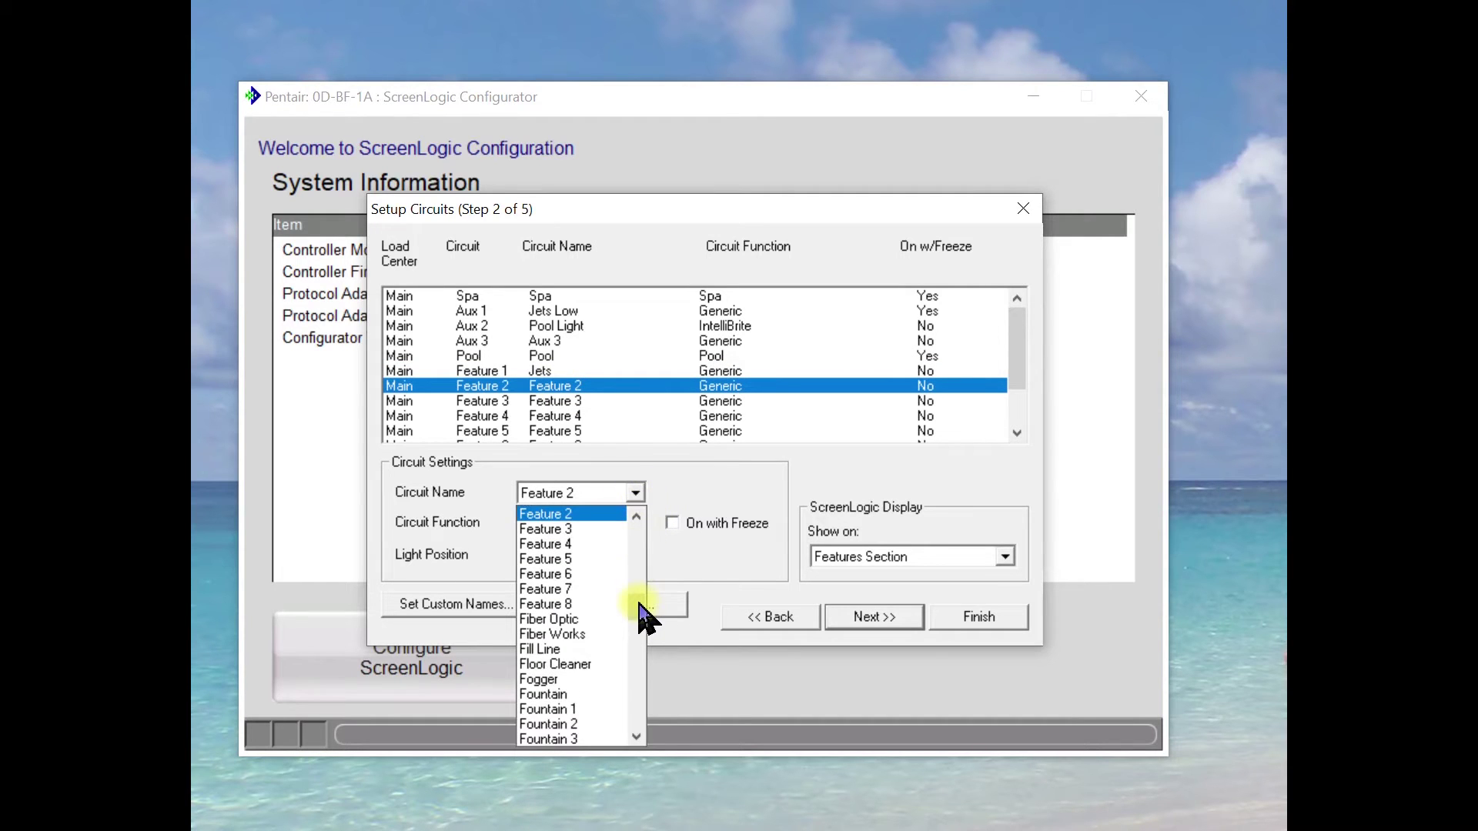
{"action": "scroll", "coordinate": [642, 616], "scroll_direction": "down", "scroll_amount": 9}
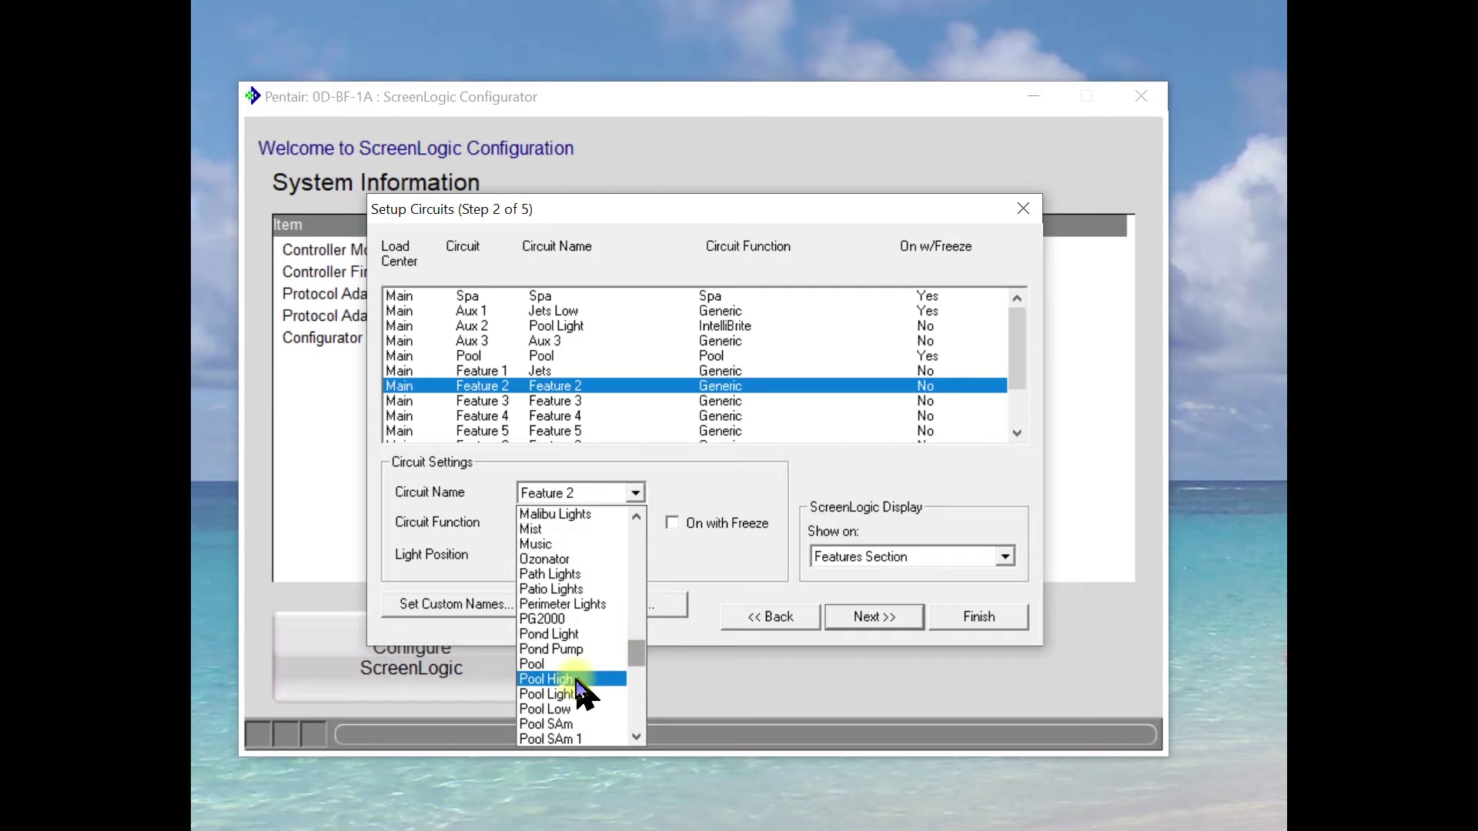
{"action": "left_click", "coordinate": [575, 680]}
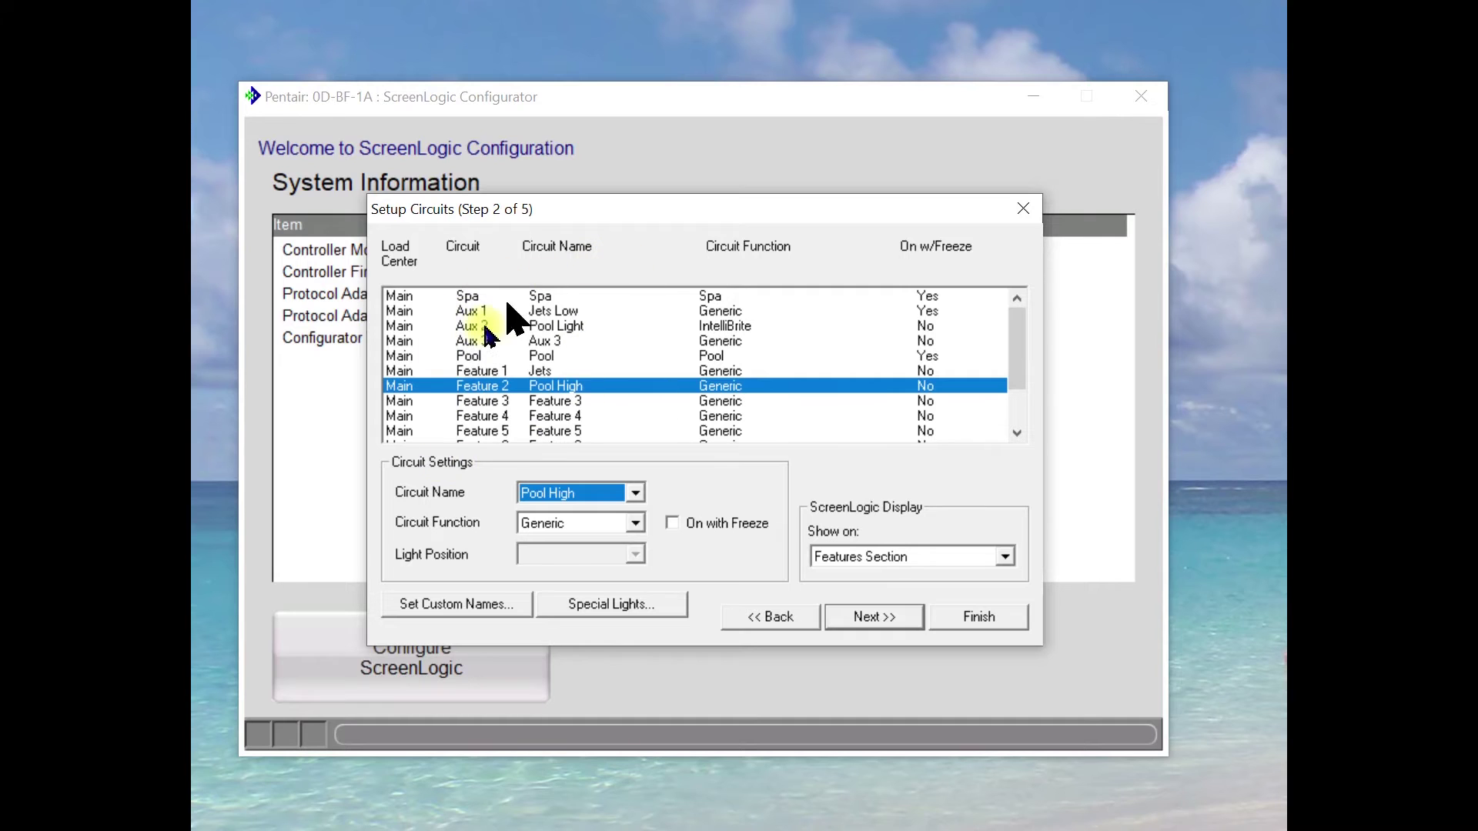
{"action": "scroll", "coordinate": [1021, 373], "scroll_direction": "down", "scroll_amount": 1}
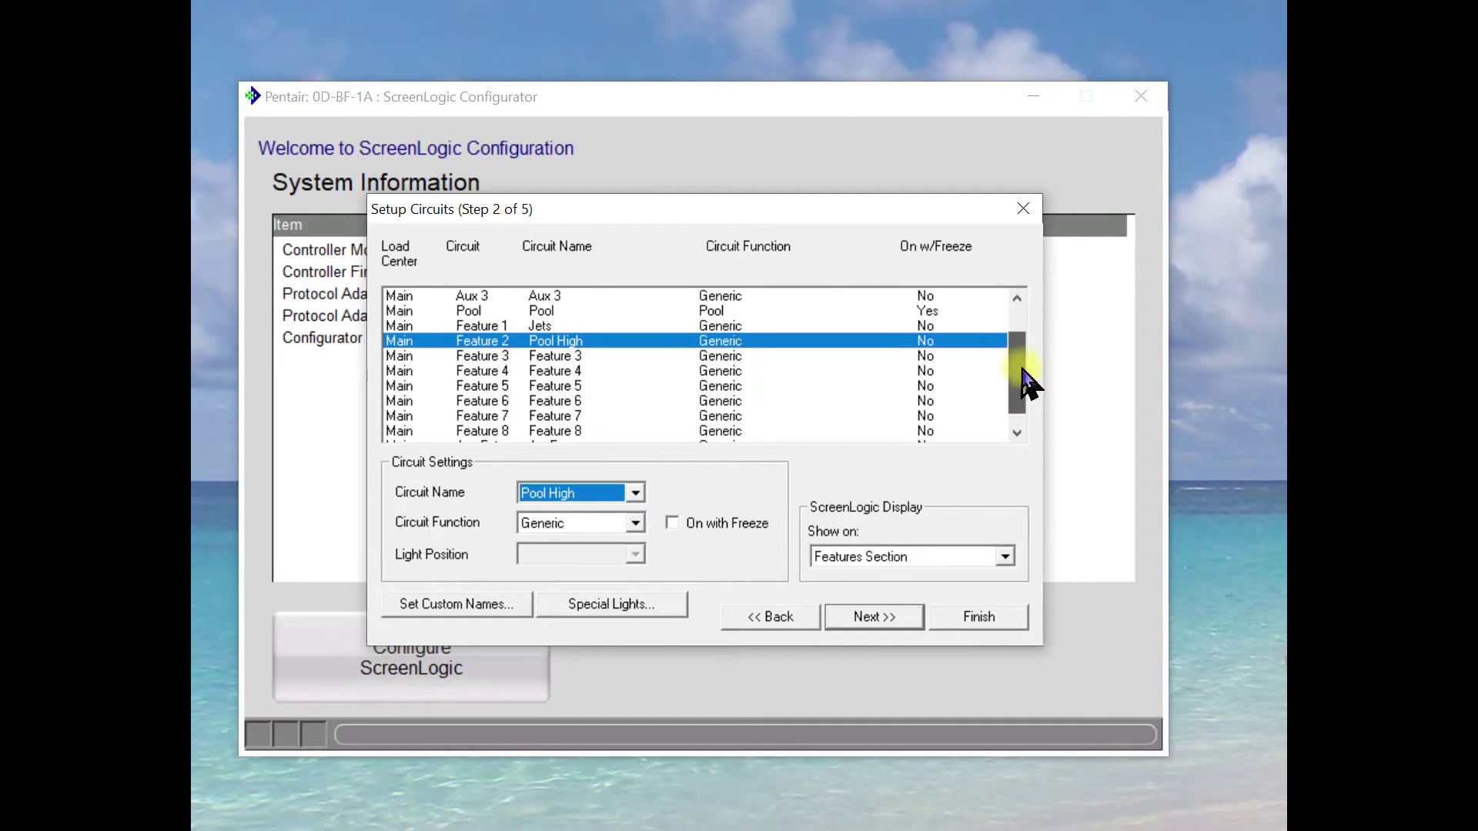
{"action": "scroll", "coordinate": [1024, 373], "scroll_direction": "down", "scroll_amount": 1}
{"action": "left_click_drag", "start_coordinate": [1030, 392], "coordinate": [1024, 312]}
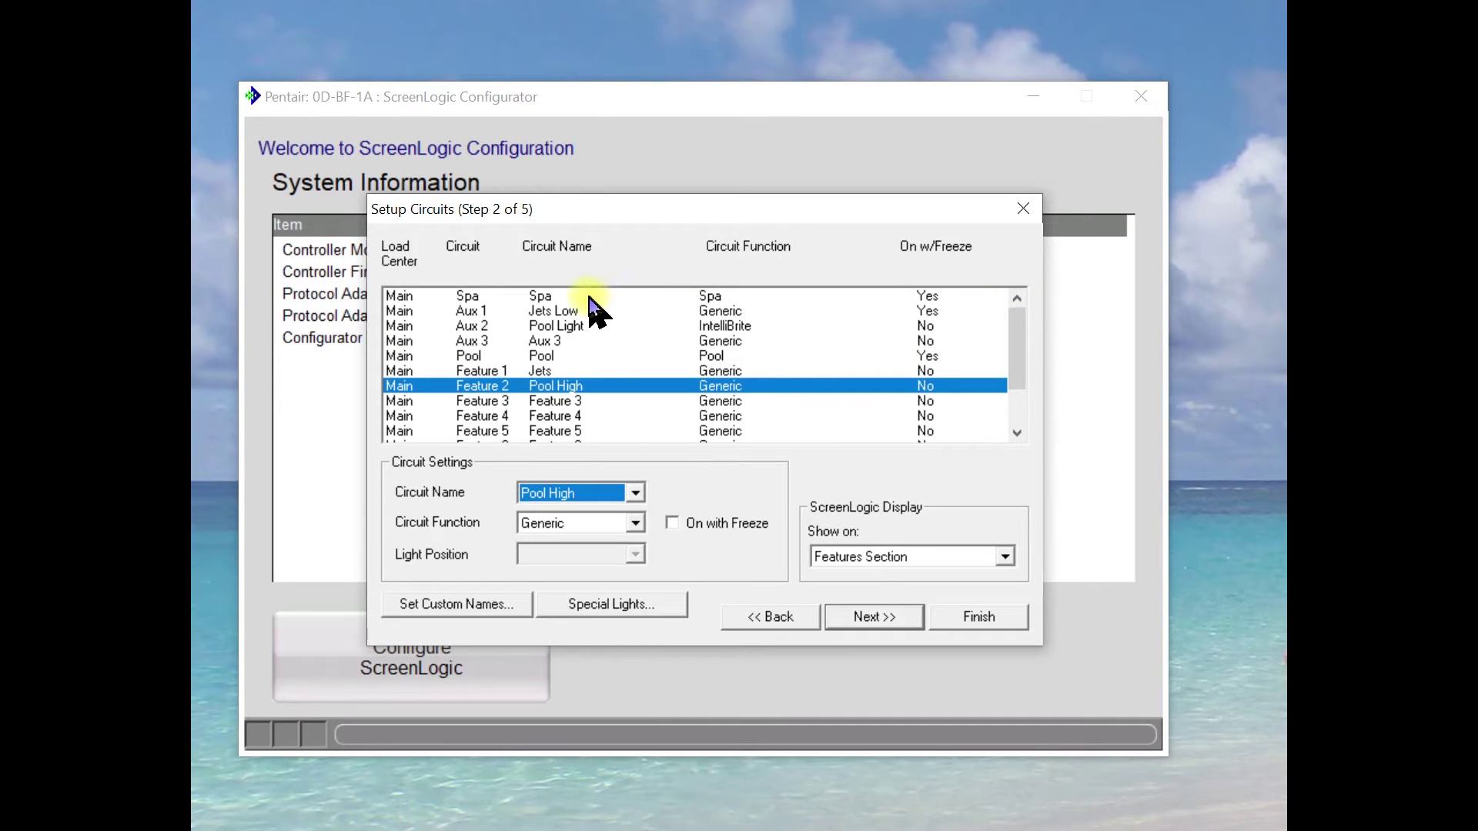
- Review the Spa, Jets Low, Pool Light, Aux 3 and Pool circuit settings
{"action": "left_click", "coordinate": [566, 296]}
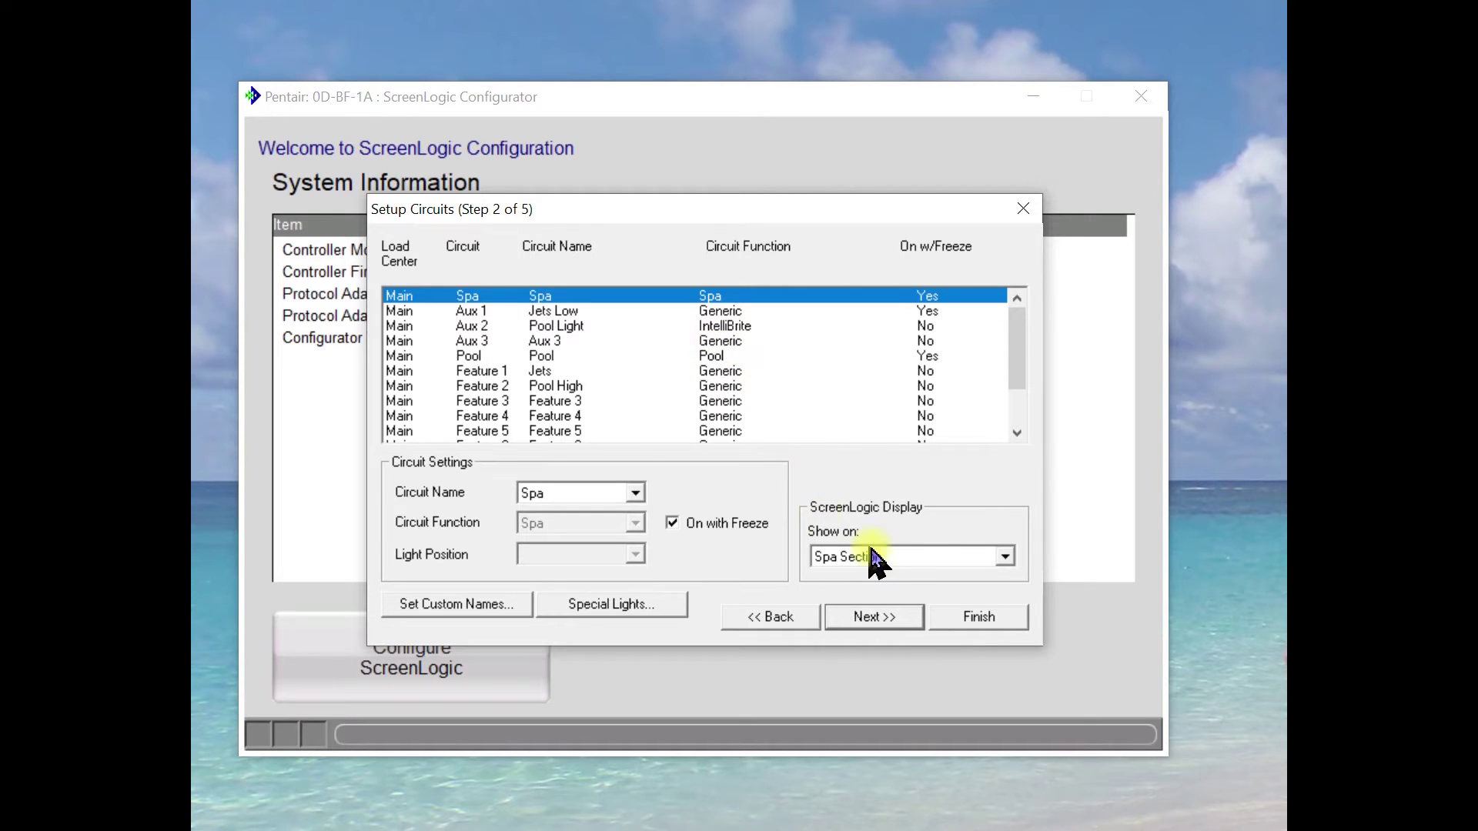
{"action": "left_click", "coordinate": [593, 311]}
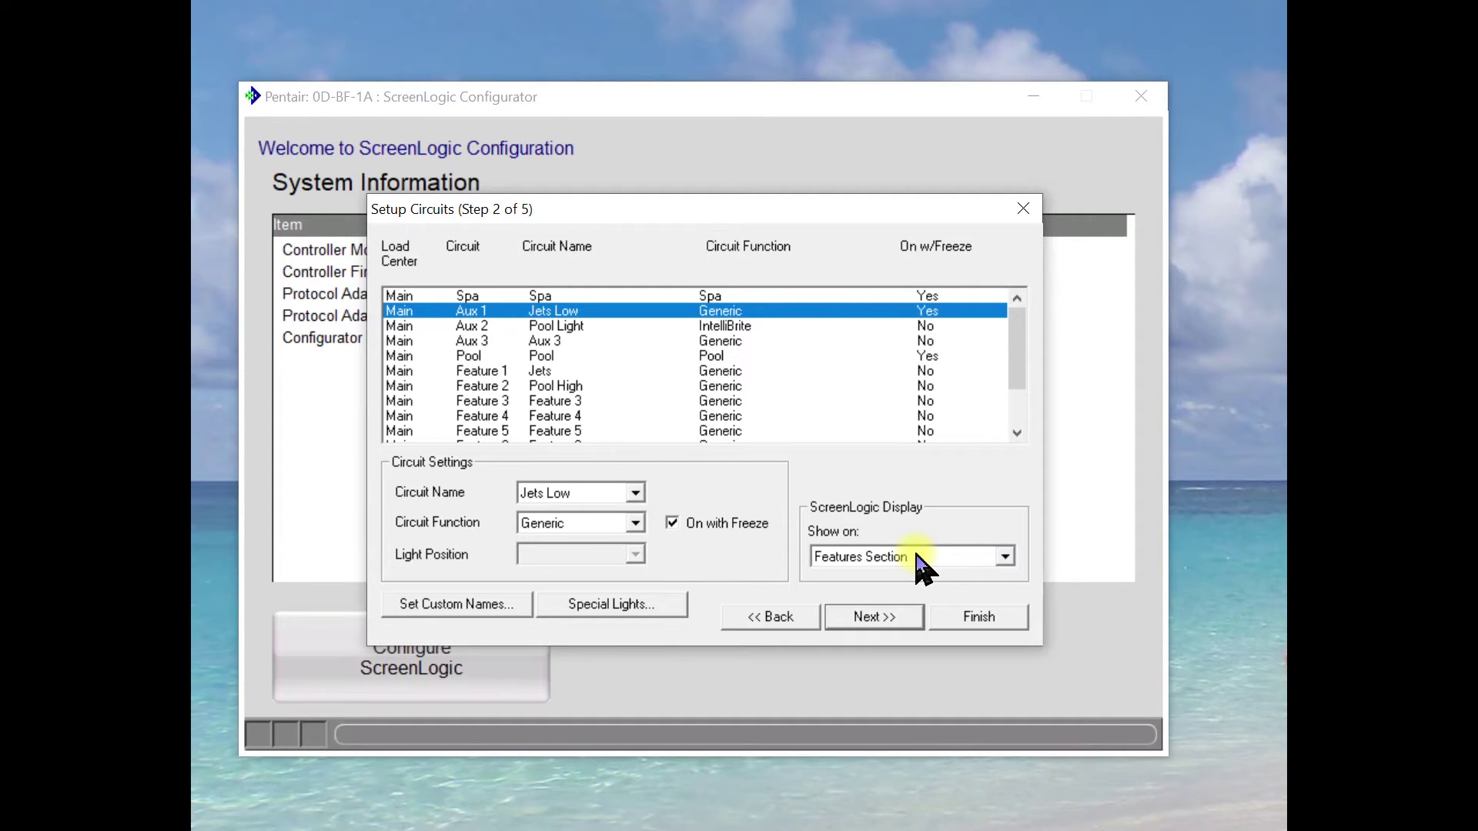
{"action": "left_click", "coordinate": [544, 326]}
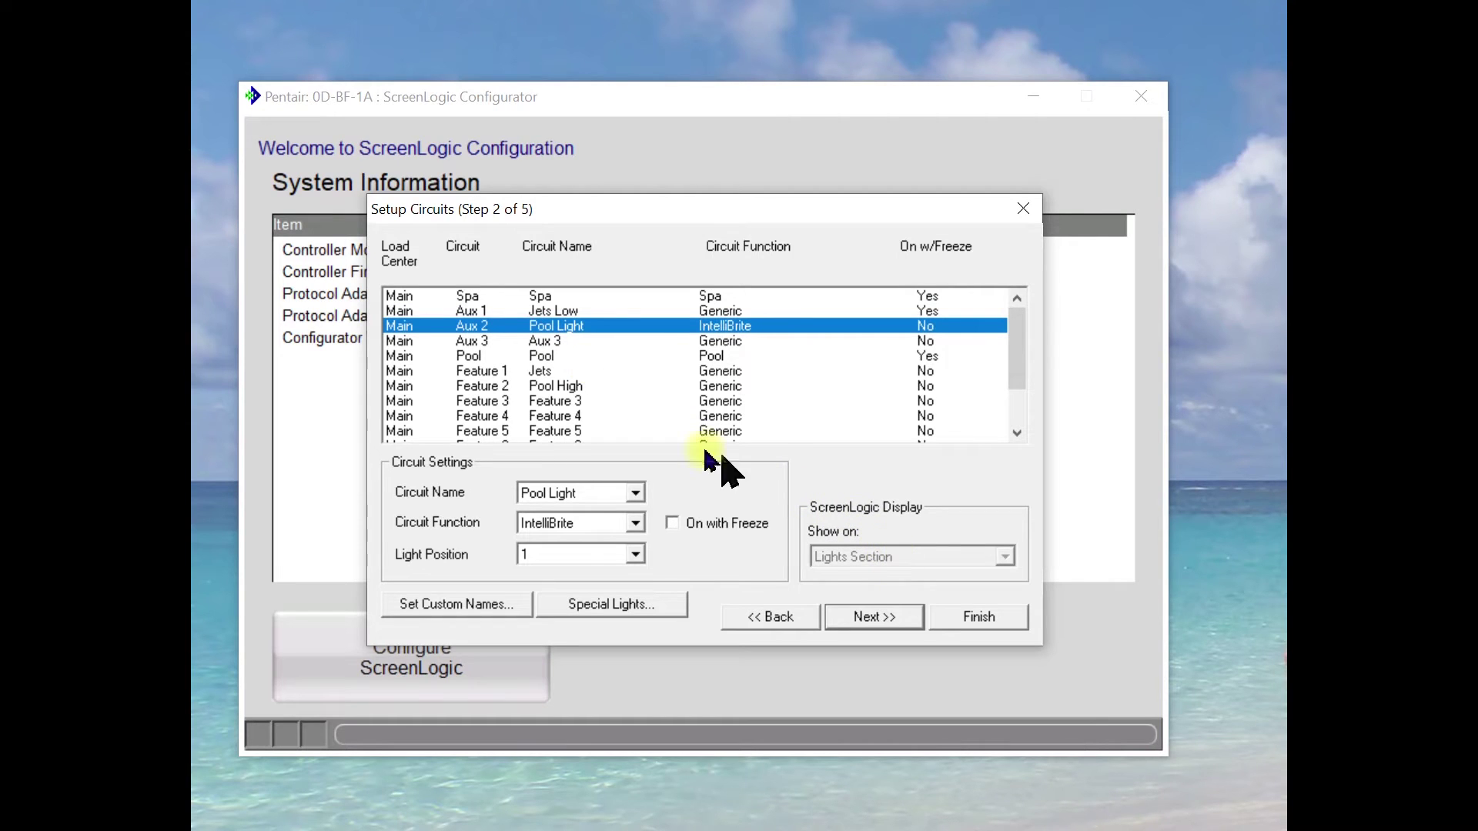
{"action": "left_click", "coordinate": [553, 342]}
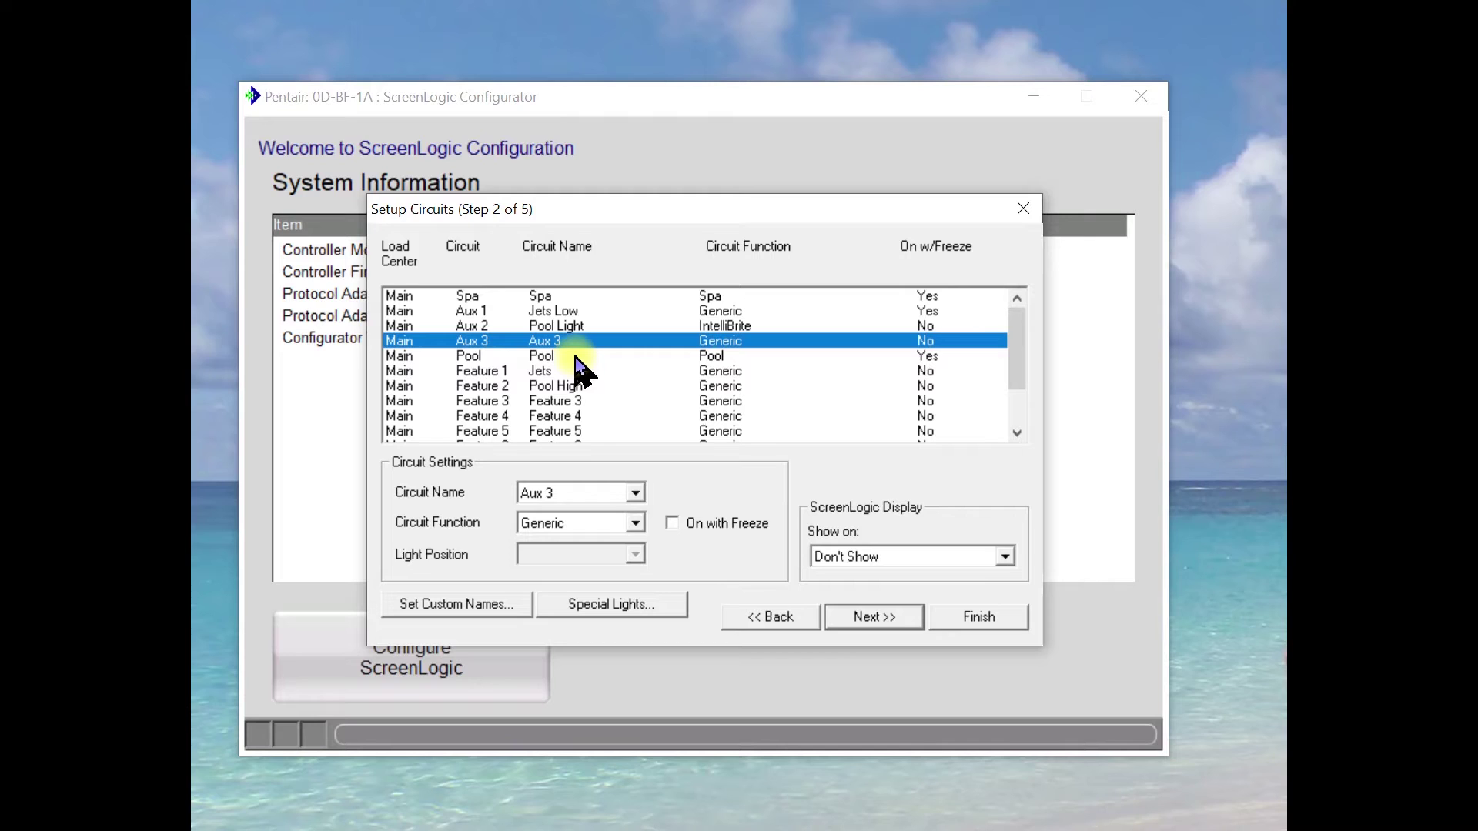
{"action": "left_click", "coordinate": [575, 357]}
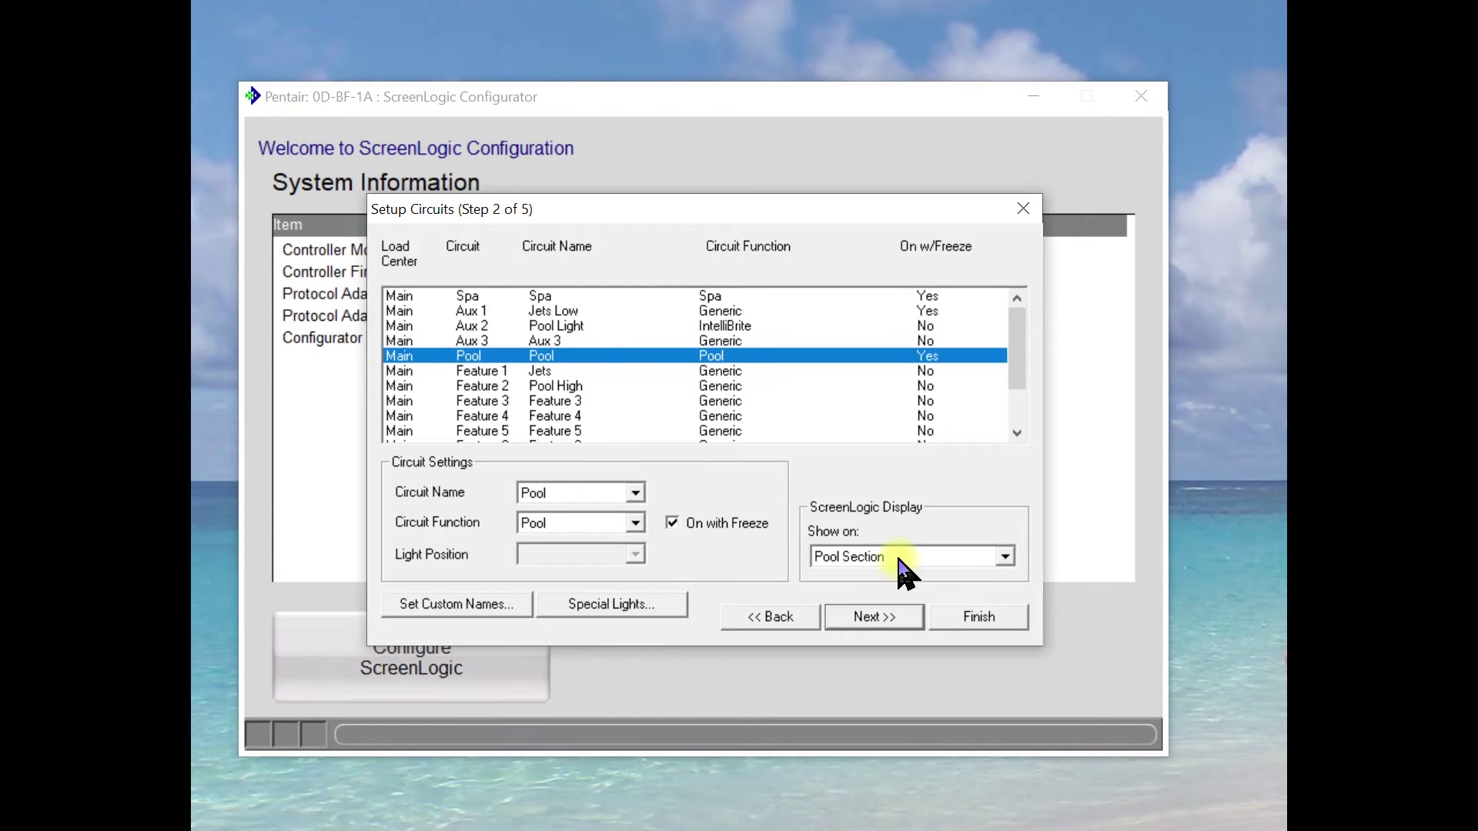
- Set Jets to show in the Spa Section and Pool High in the Pool Section
{"action": "left_click", "coordinate": [713, 372]}
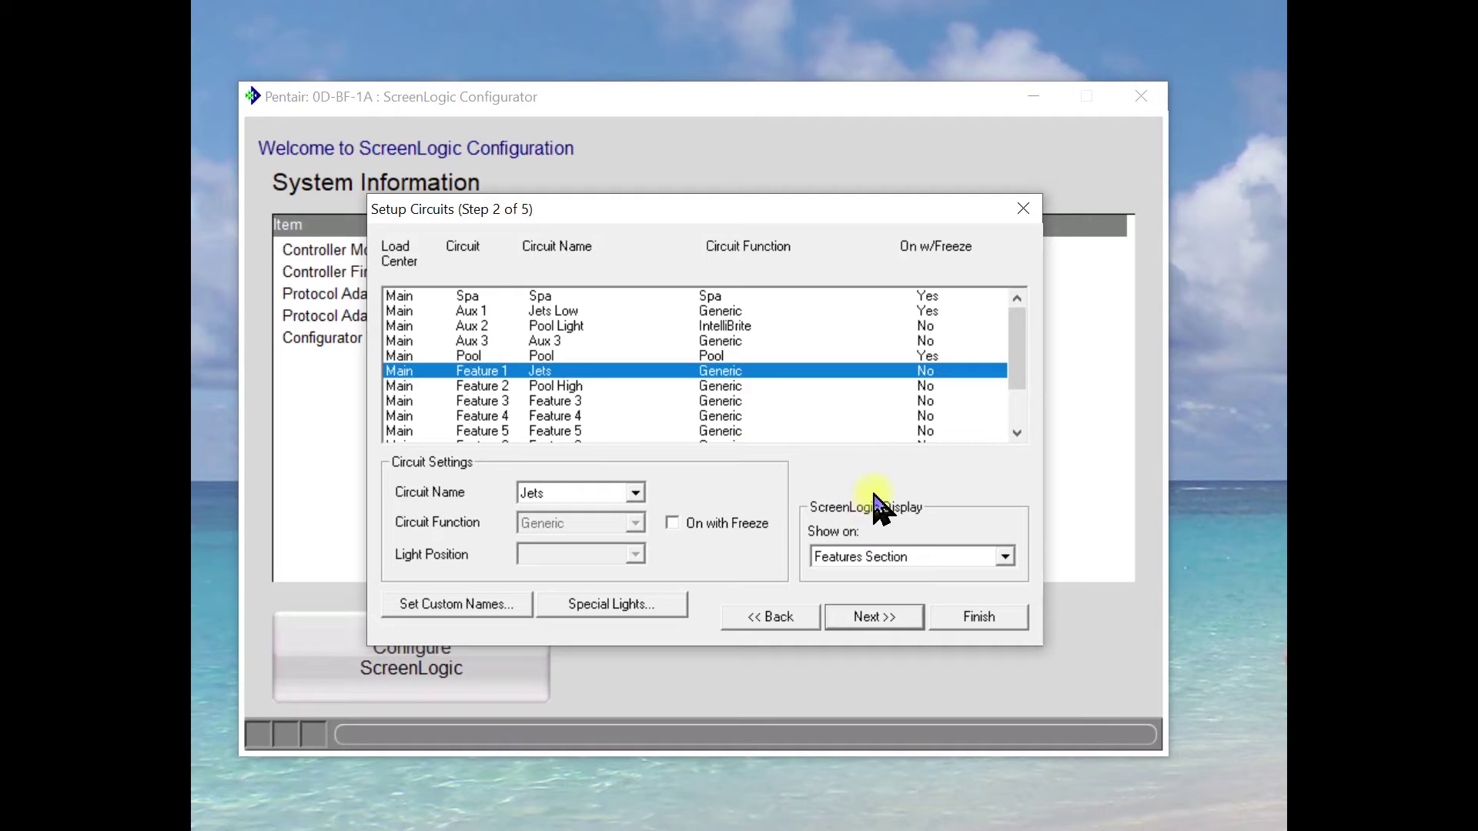
{"action": "left_click", "coordinate": [1005, 557]}
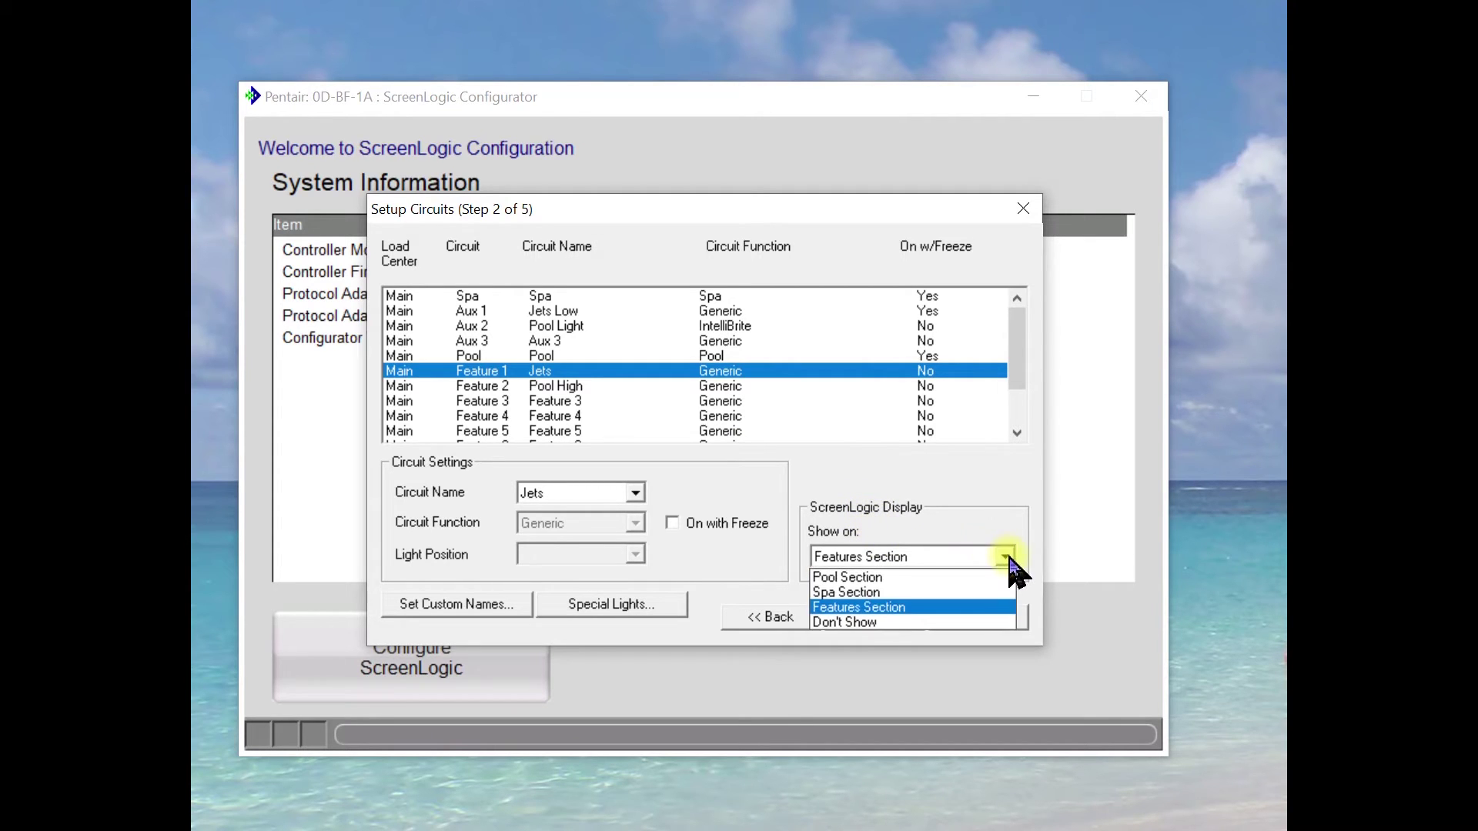
{"action": "left_click", "coordinate": [967, 593]}
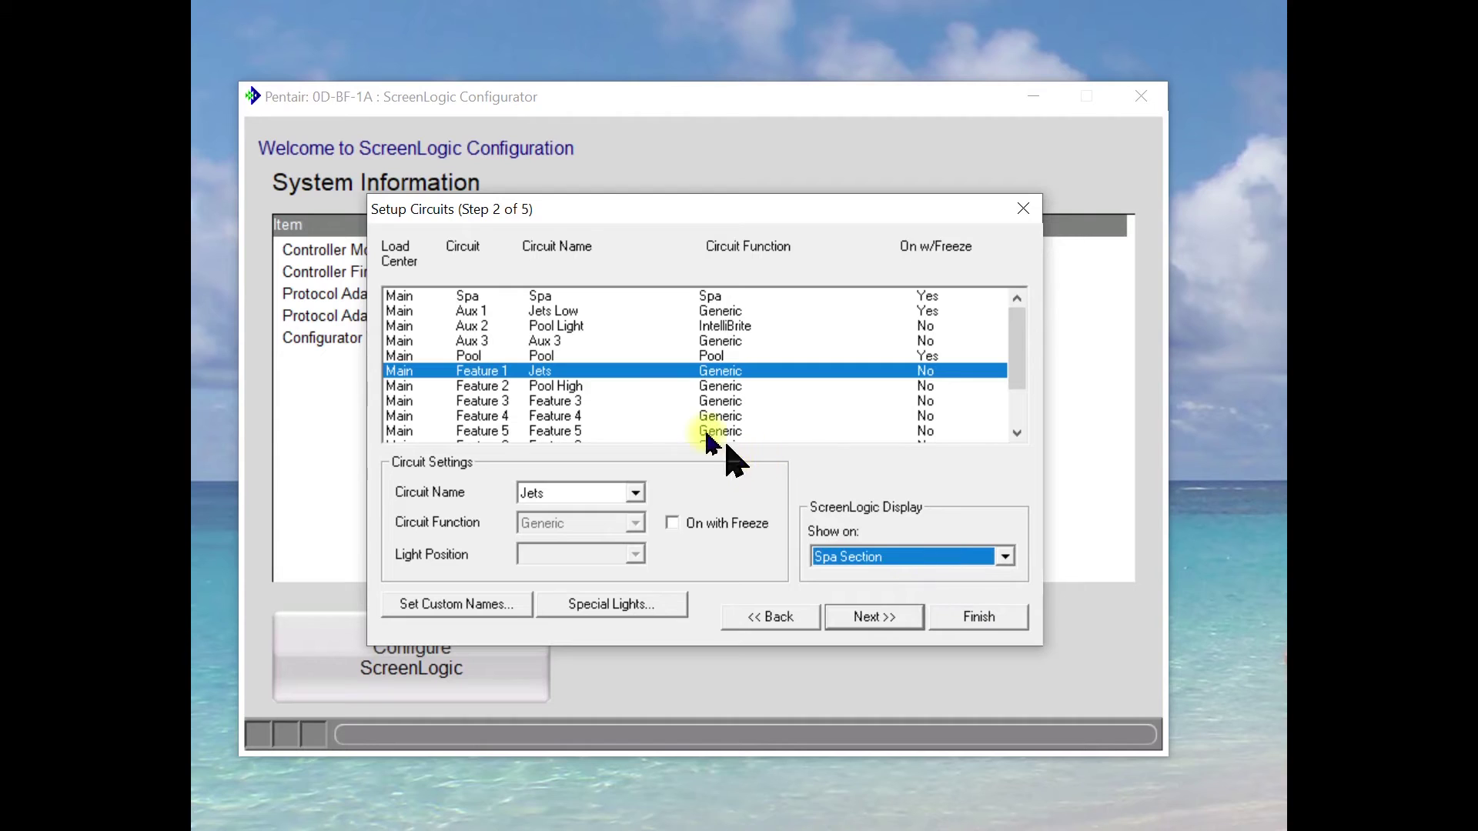
{"action": "left_click", "coordinate": [716, 388]}
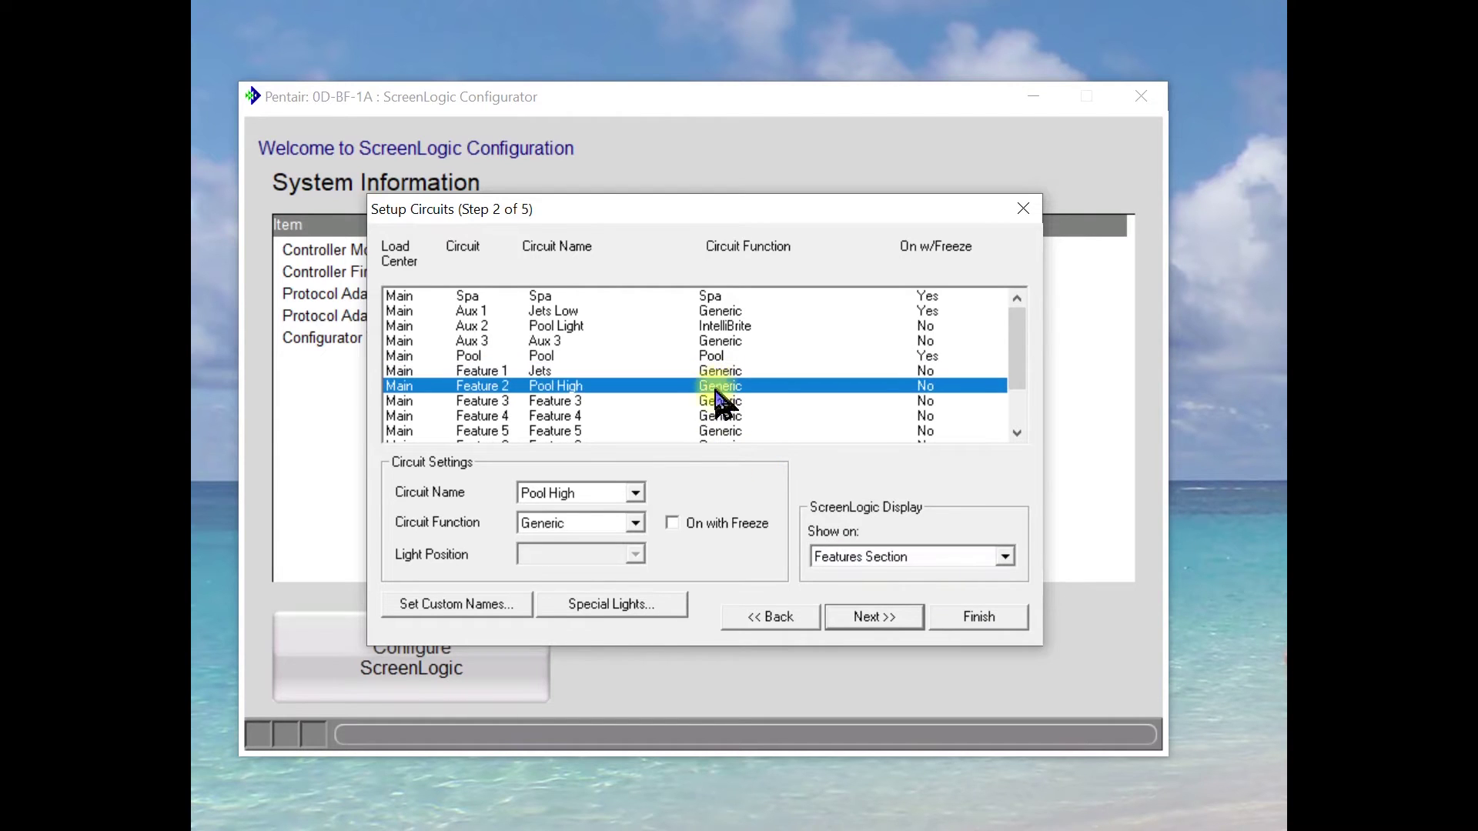
{"action": "left_click", "coordinate": [1007, 557]}
{"action": "left_click", "coordinate": [967, 576]}
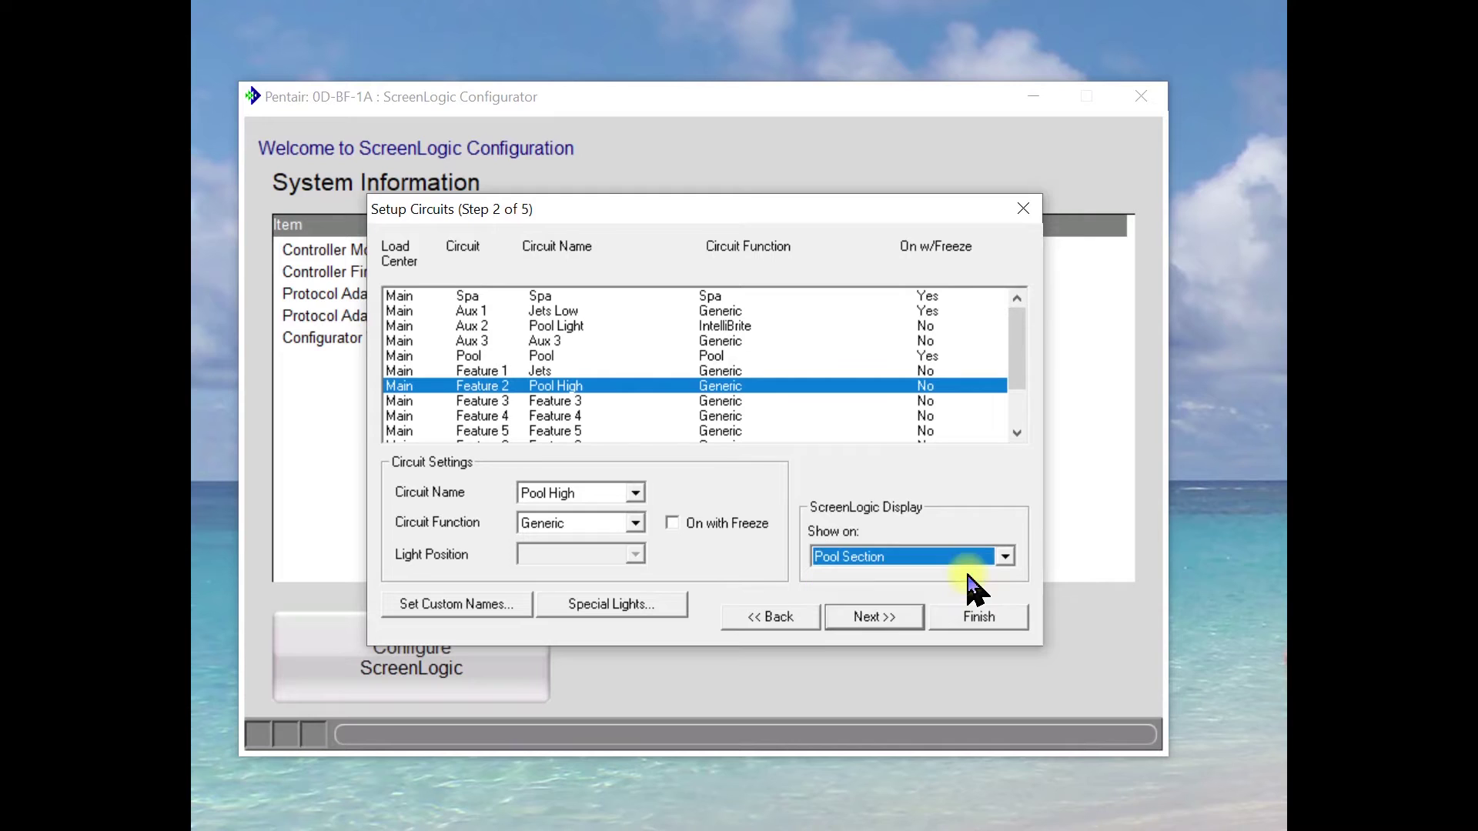
- Rename Feature 3 to Spillway and set its circuit function to Spillway
{"action": "left_click", "coordinate": [485, 403]}
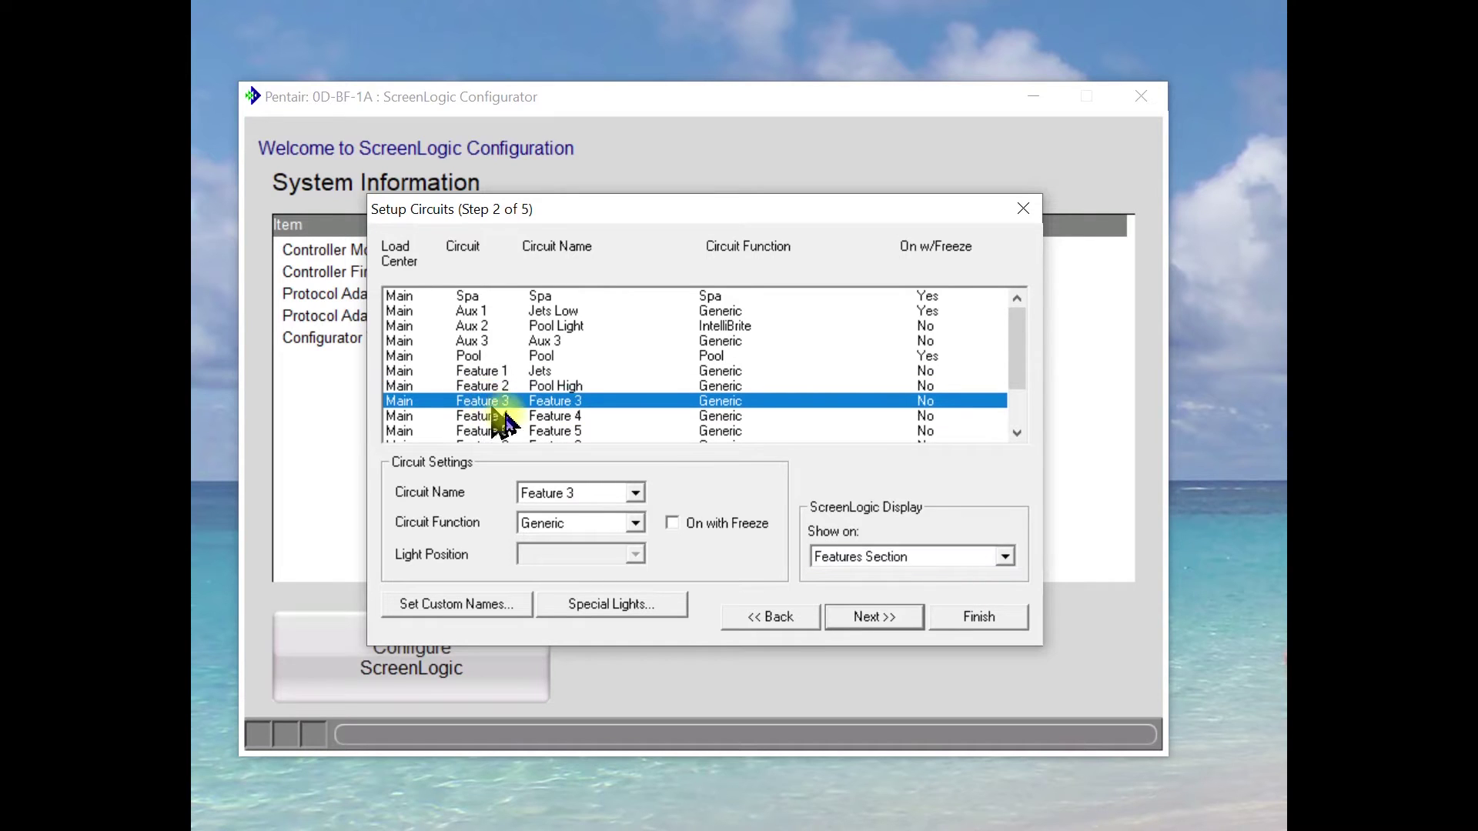
{"action": "left_click", "coordinate": [636, 493]}
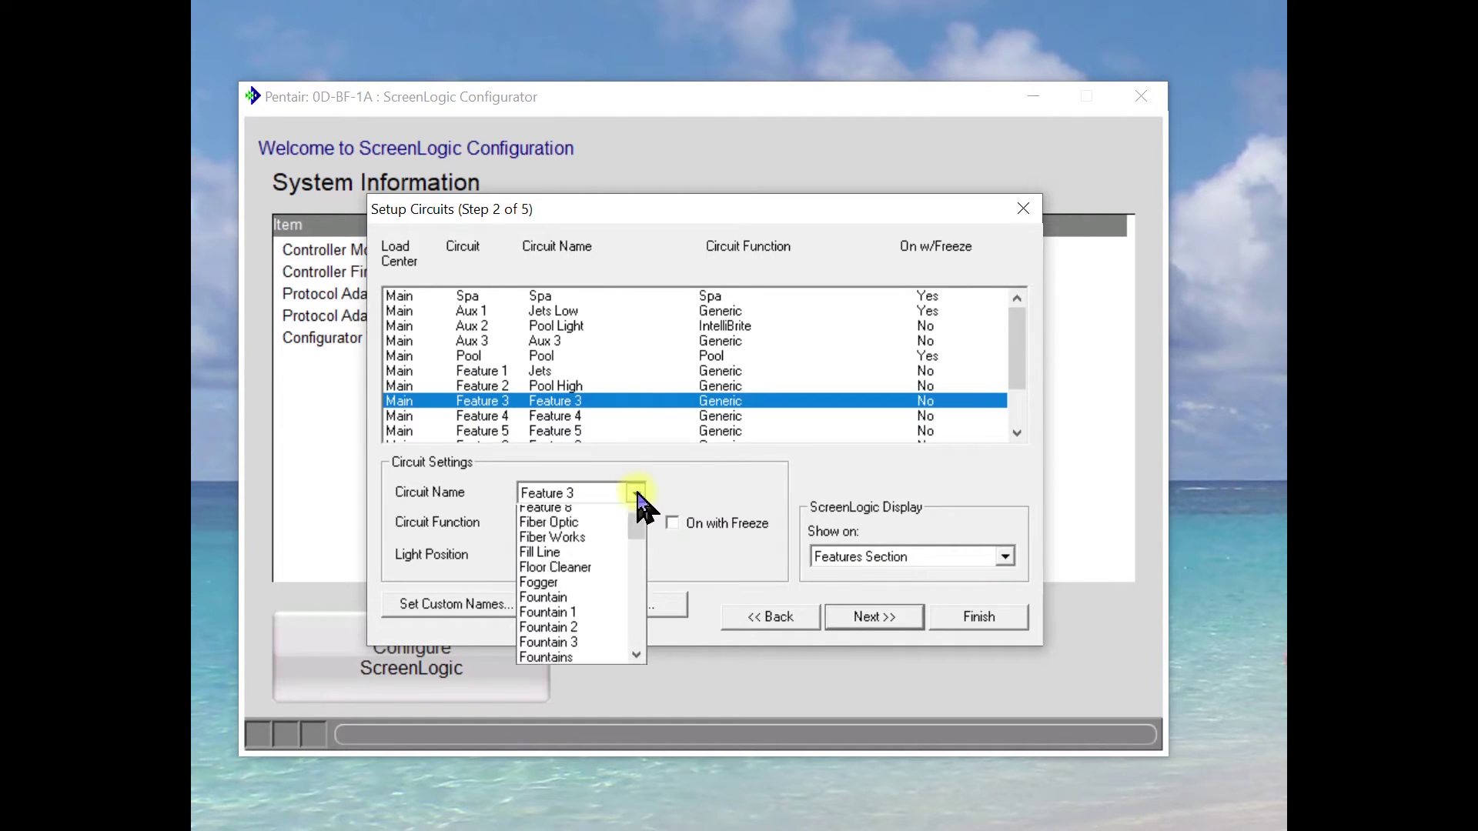
{"action": "left_click_drag", "start_coordinate": [639, 610], "coordinate": [648, 690]}
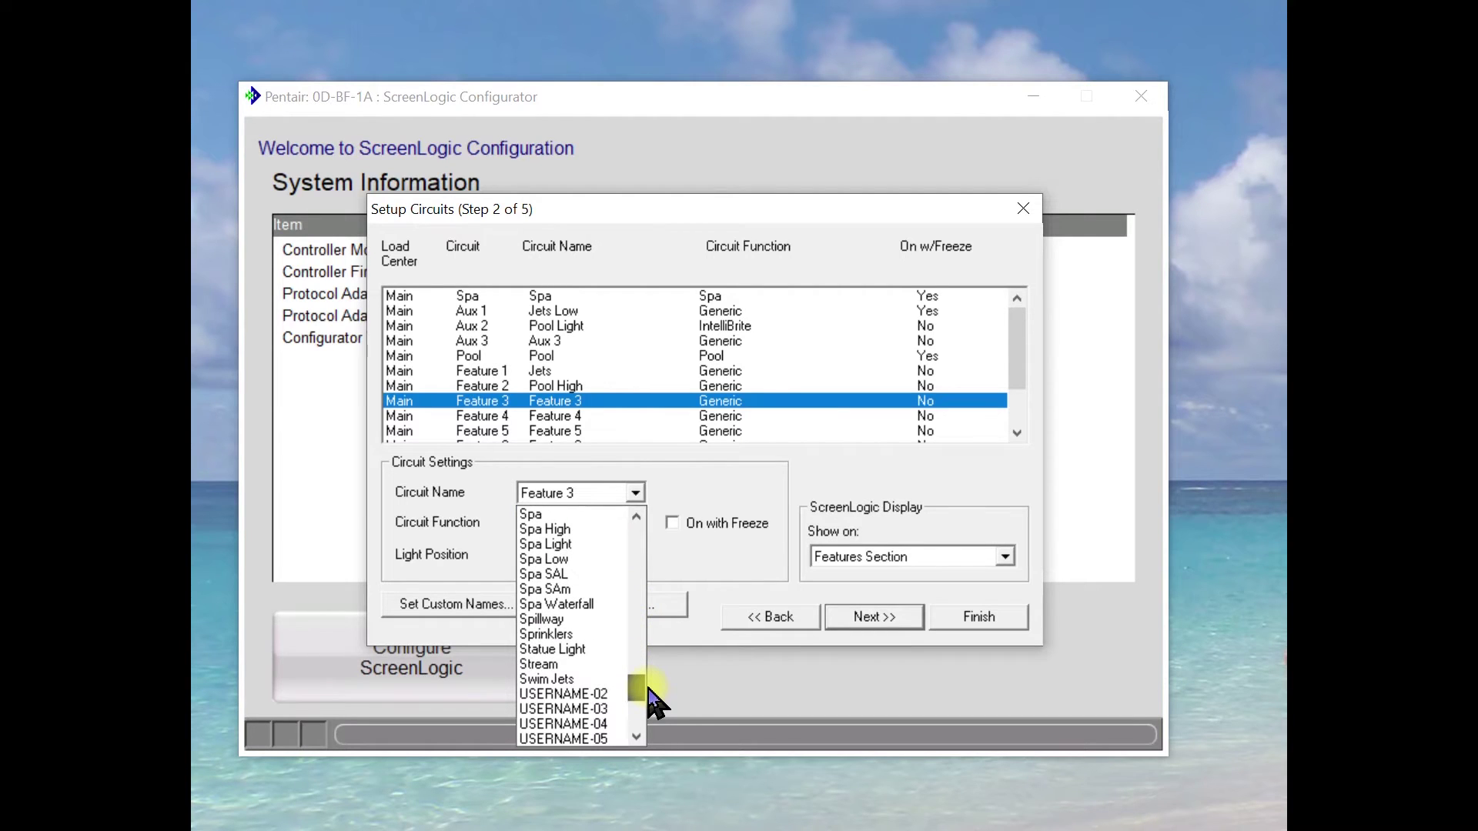
{"action": "left_click", "coordinate": [543, 620]}
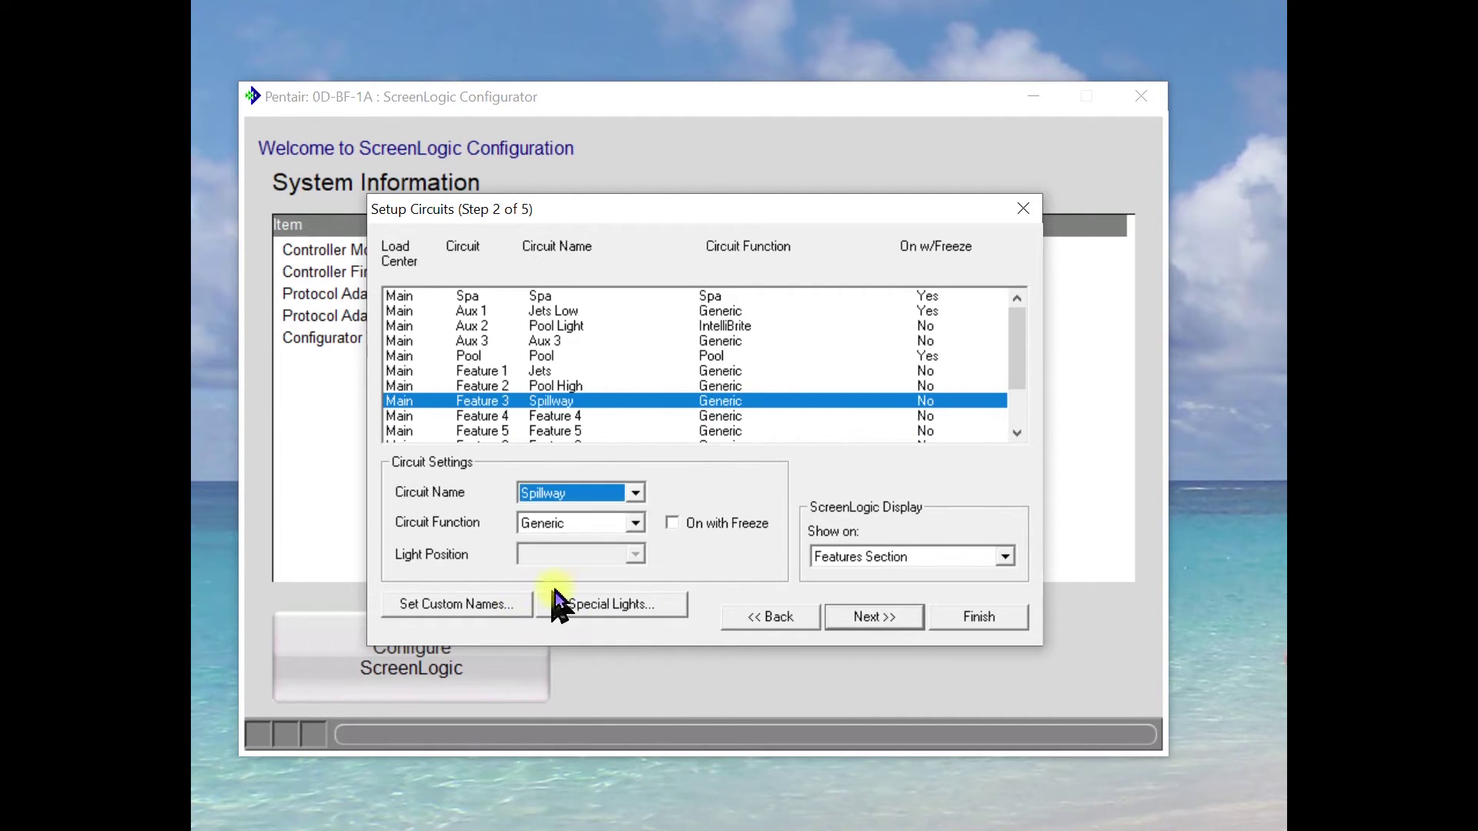
{"action": "left_click", "coordinate": [635, 524]}
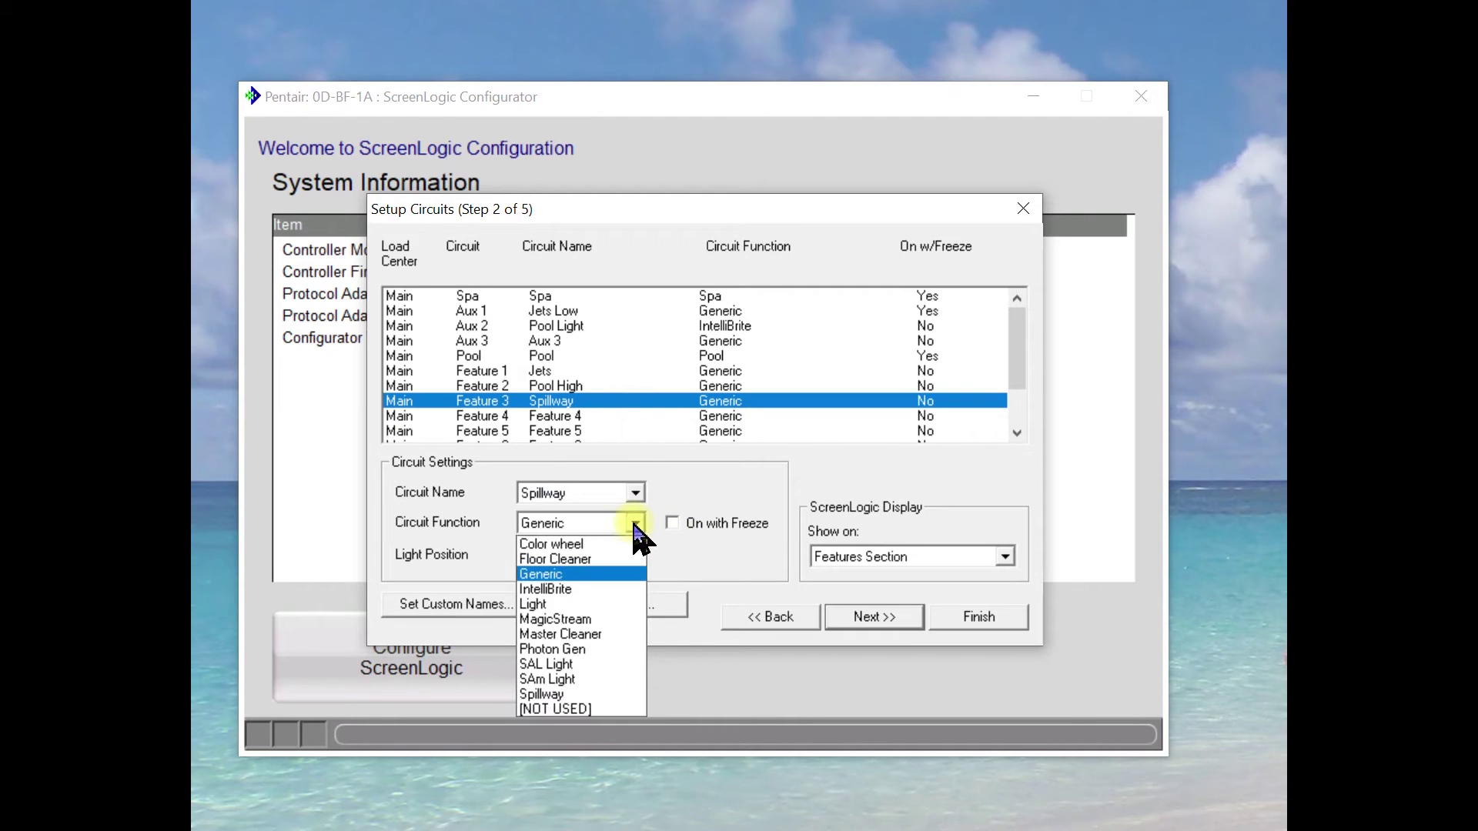
{"action": "left_click", "coordinate": [583, 695]}
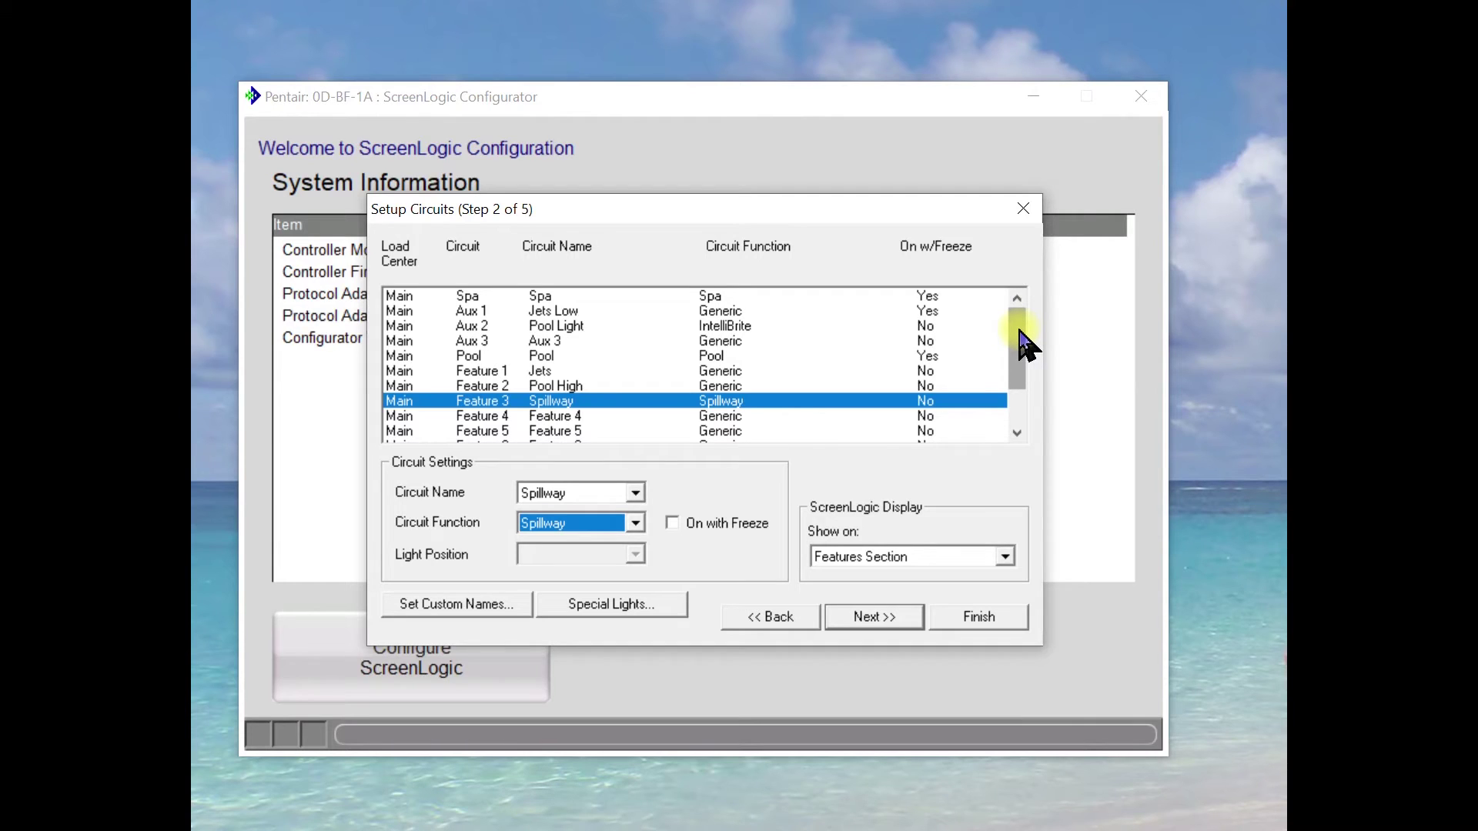
{"action": "left_click", "coordinate": [874, 620]}
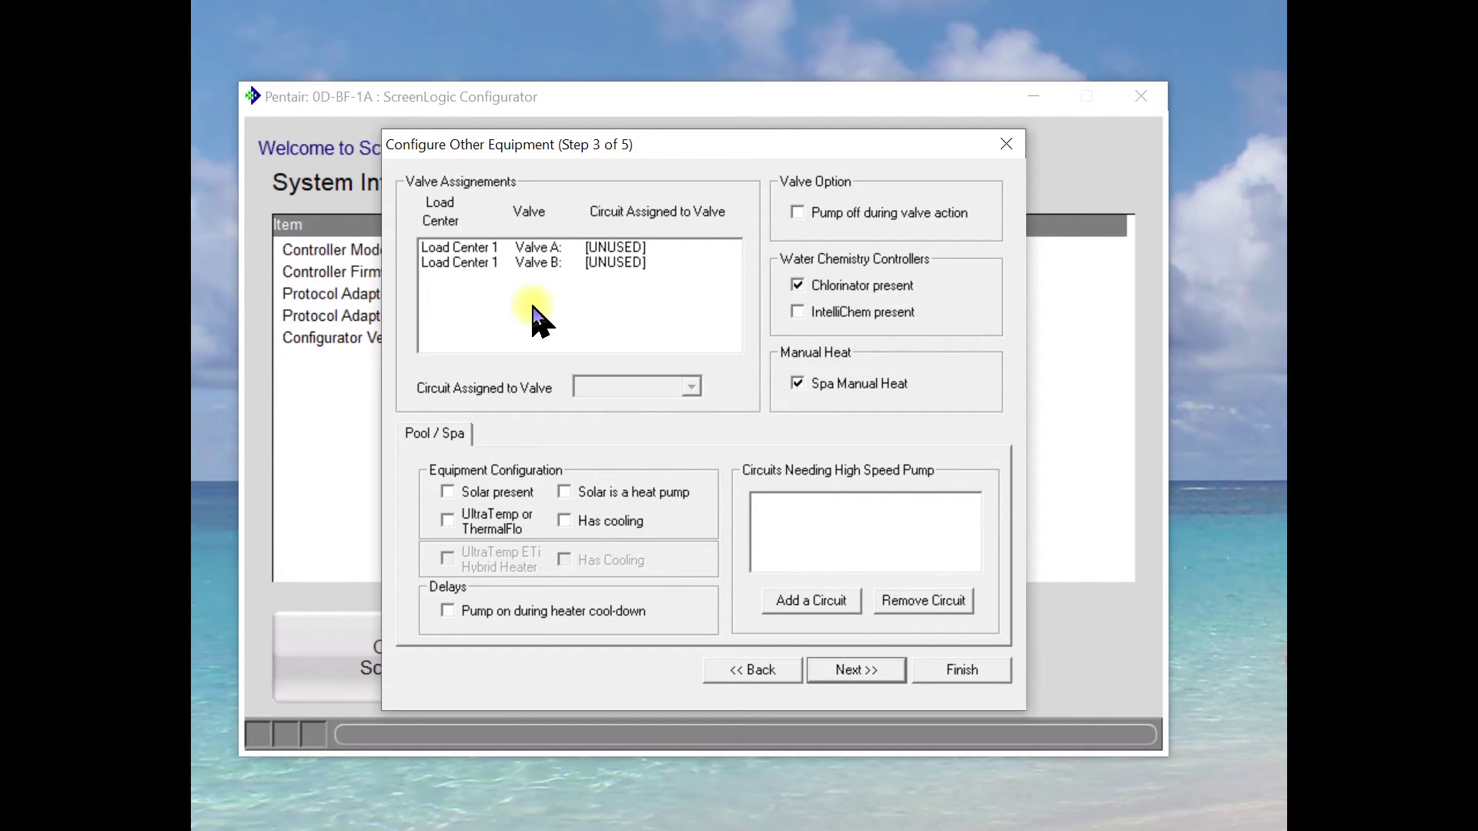
- Assign Feature 4 as the circuit controlled by Valve A
{"action": "left_click", "coordinate": [534, 249]}
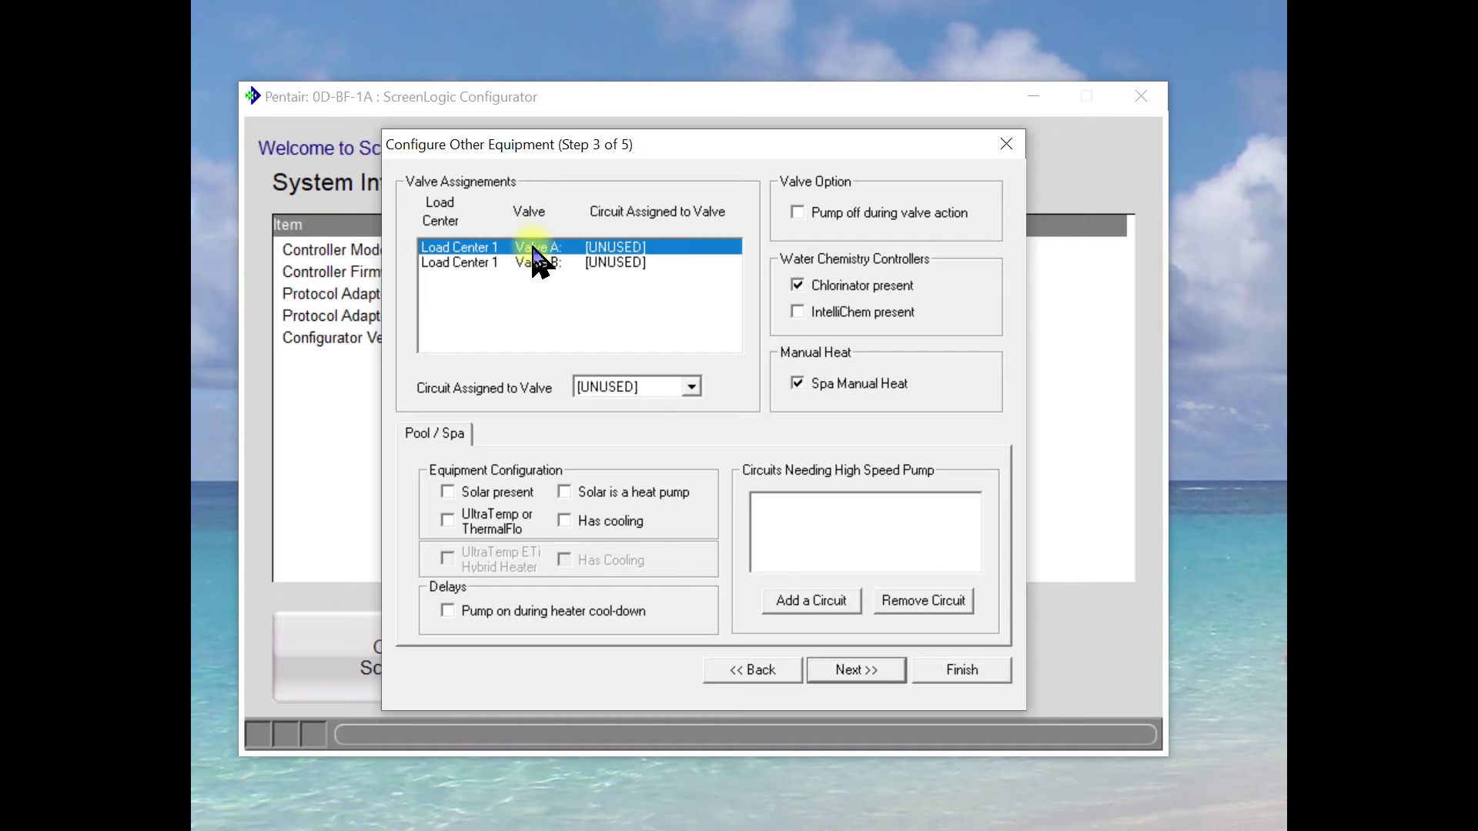
{"action": "left_click", "coordinate": [692, 387]}
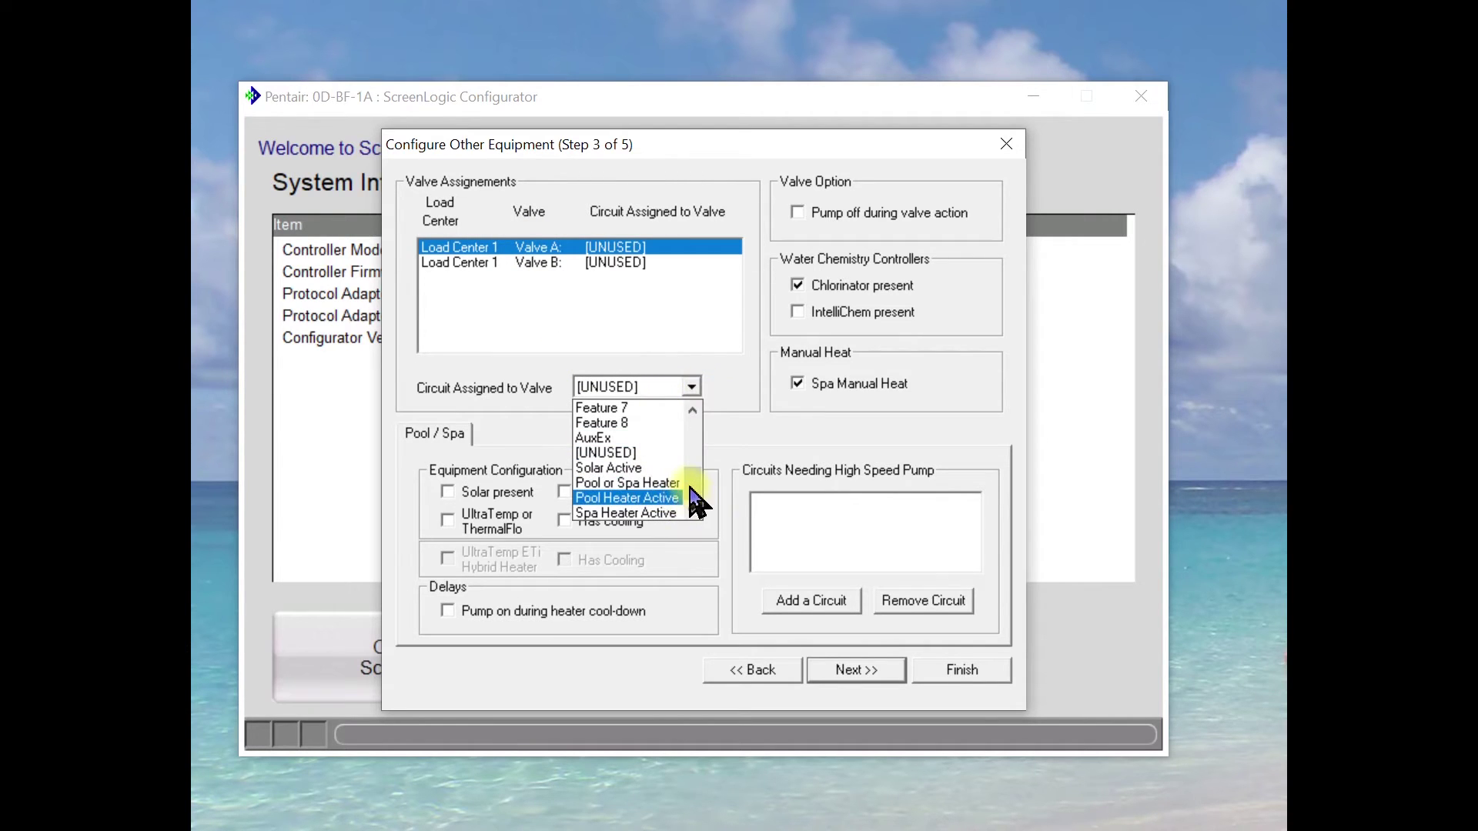
{"action": "left_click_drag", "start_coordinate": [697, 501], "coordinate": [702, 476]}
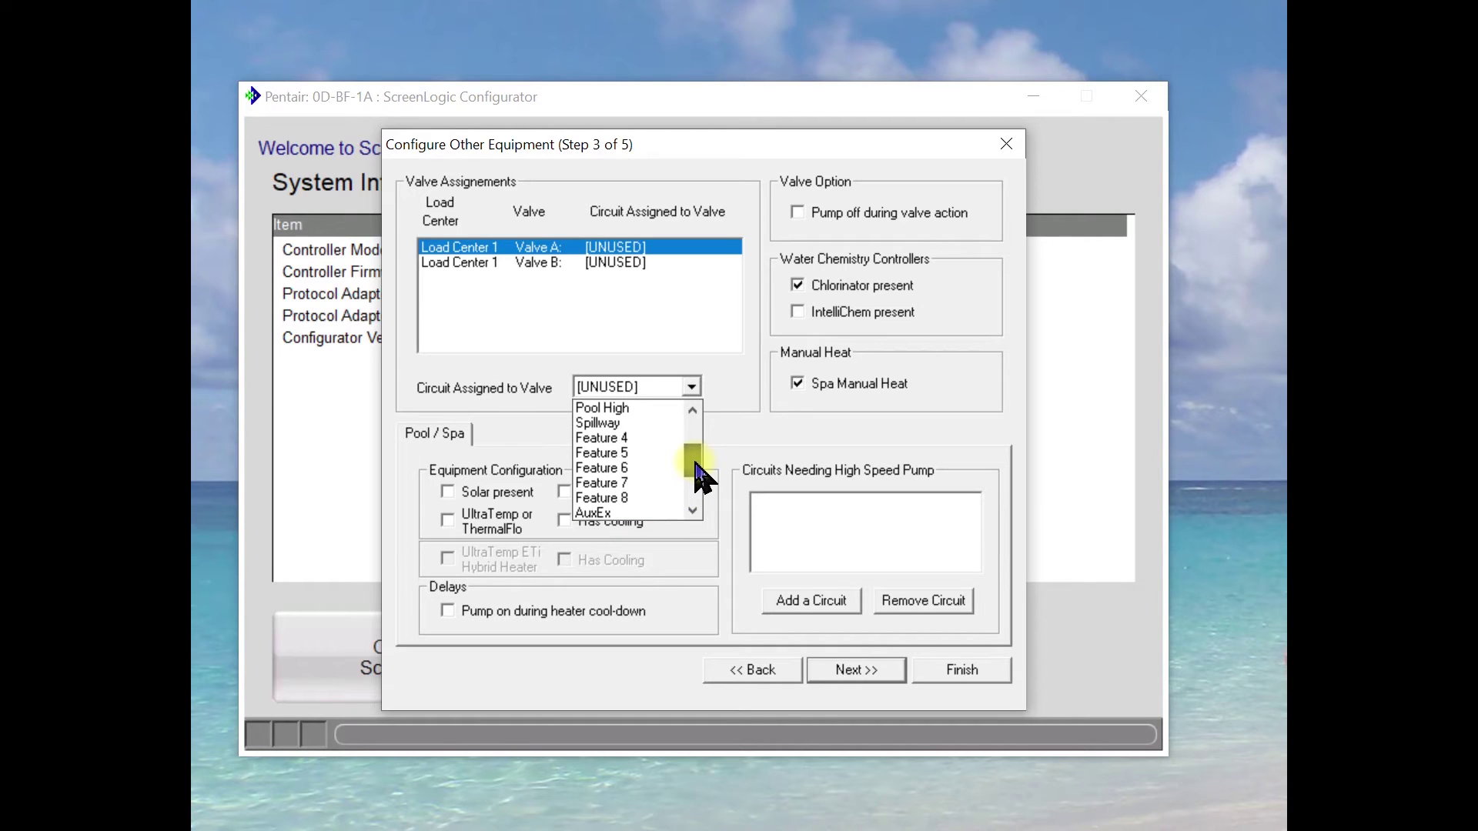
{"action": "left_click", "coordinate": [628, 439]}
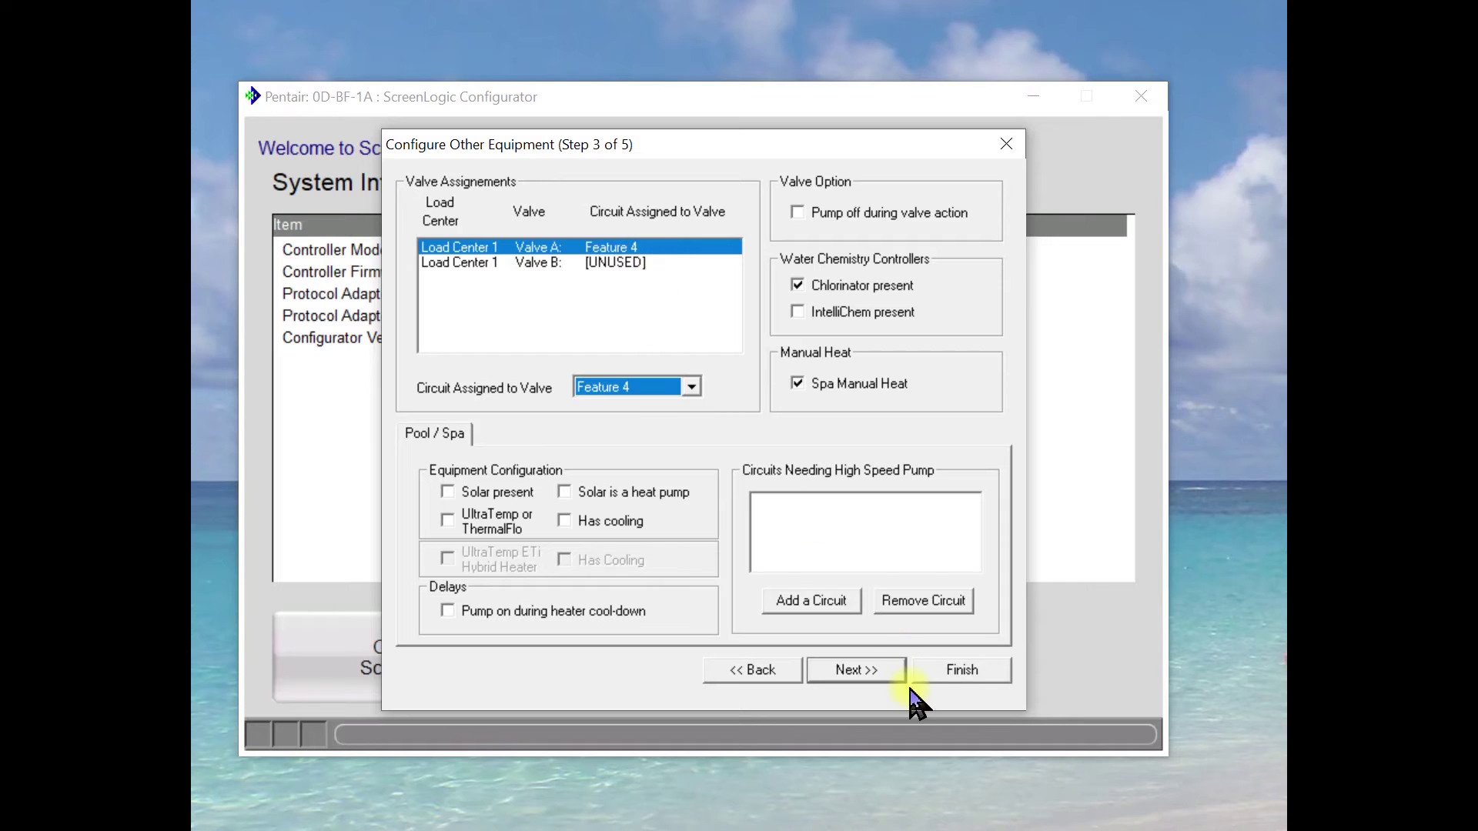
{"action": "left_click", "coordinate": [850, 668]}
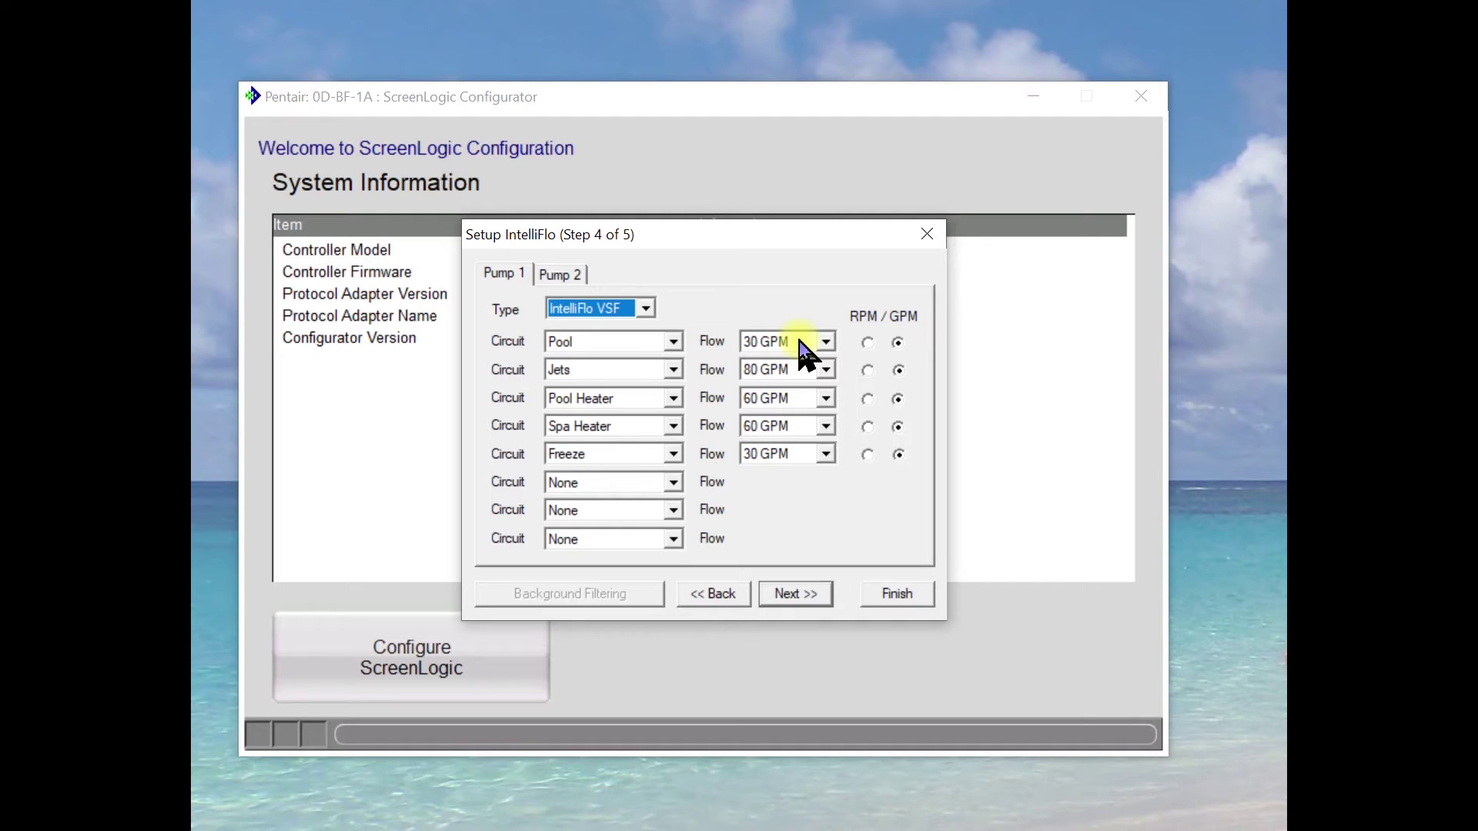
- Keep Pump 1's Pool flow at 30 GPM and change the second circuit to Pool High
{"action": "left_click", "coordinate": [799, 340]}
{"action": "left_click", "coordinate": [799, 340]}
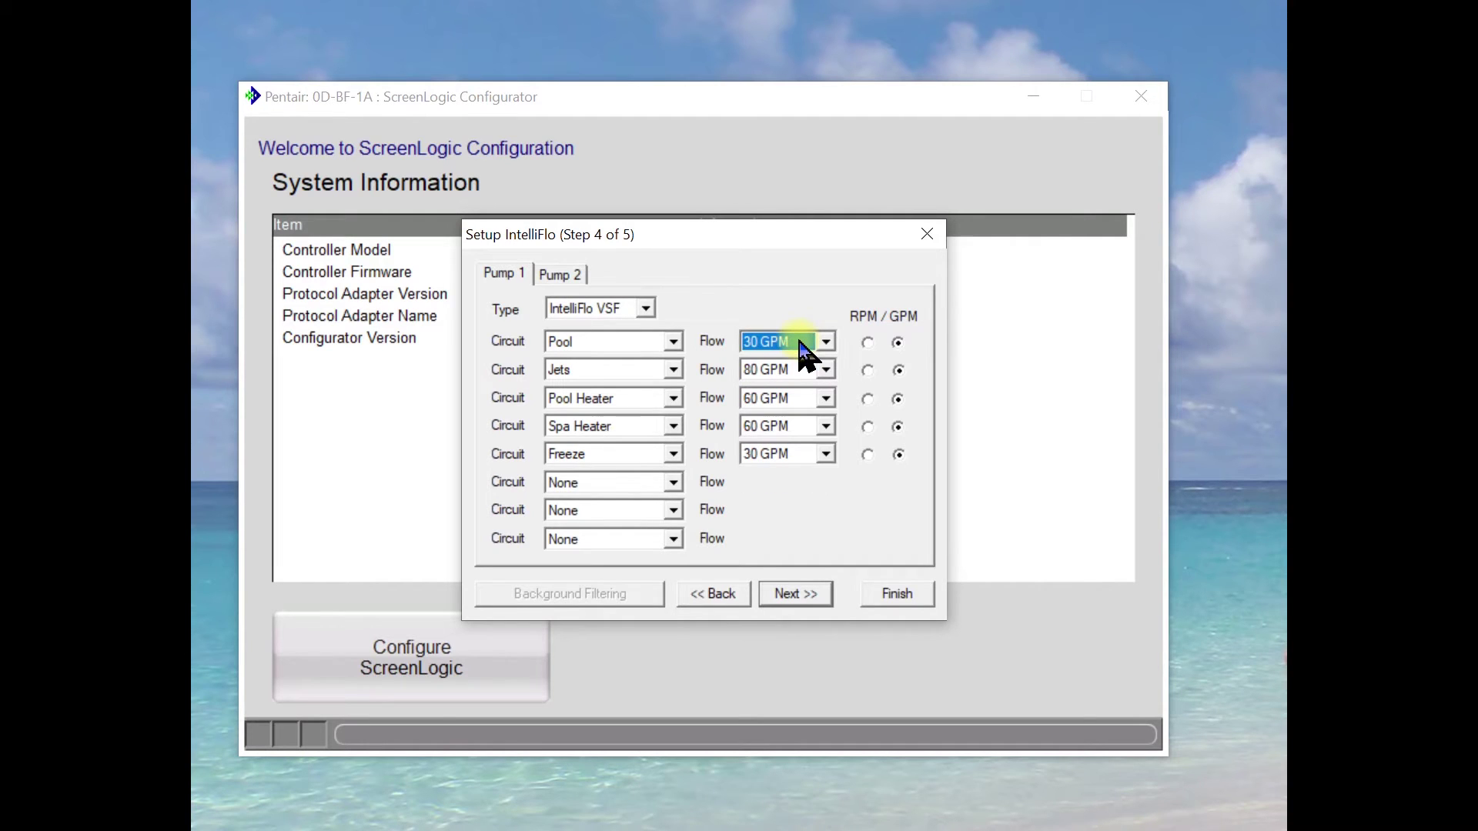
{"action": "left_click", "coordinate": [674, 370]}
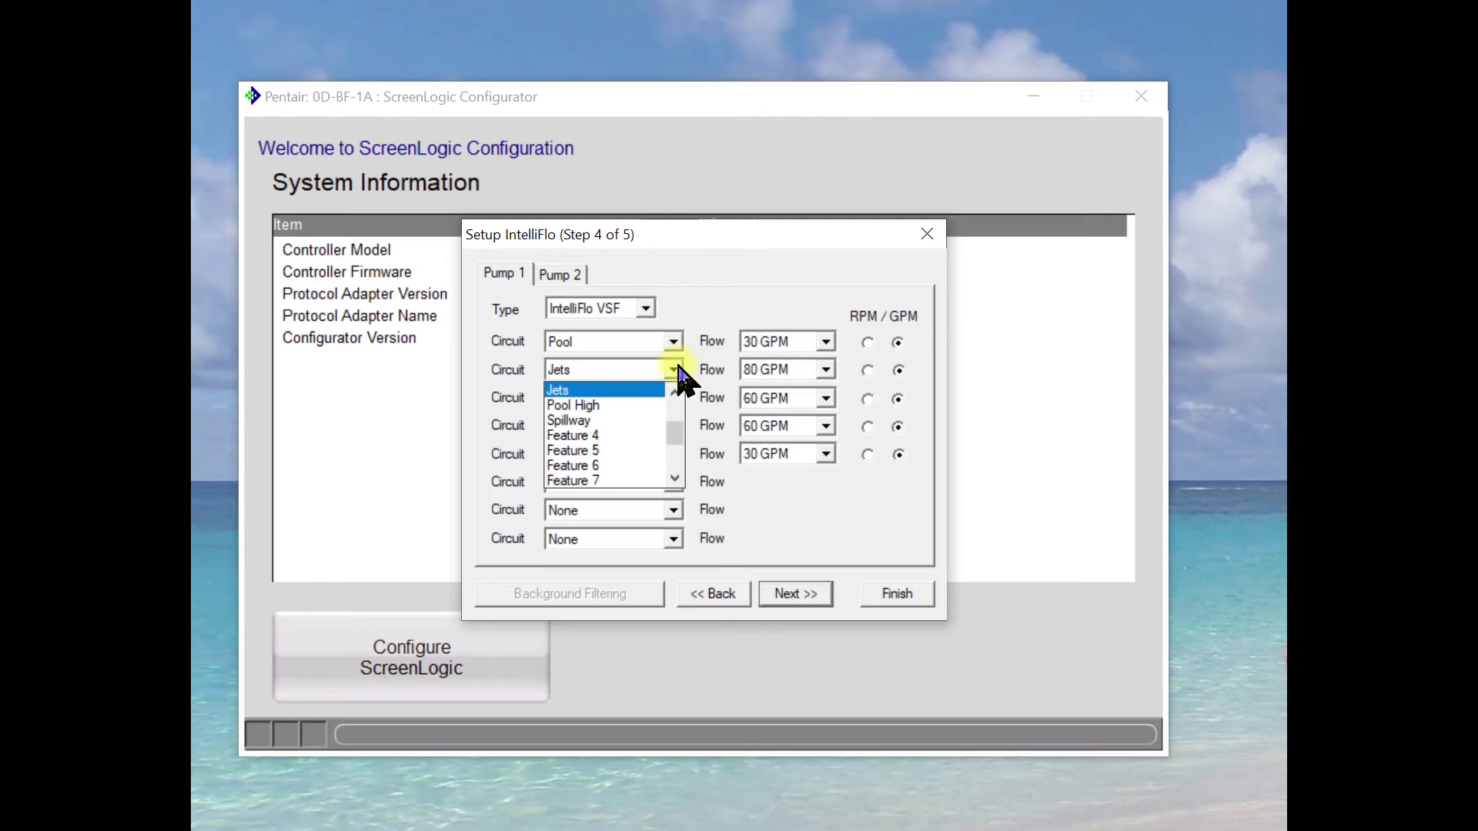
{"action": "left_click", "coordinate": [652, 405]}
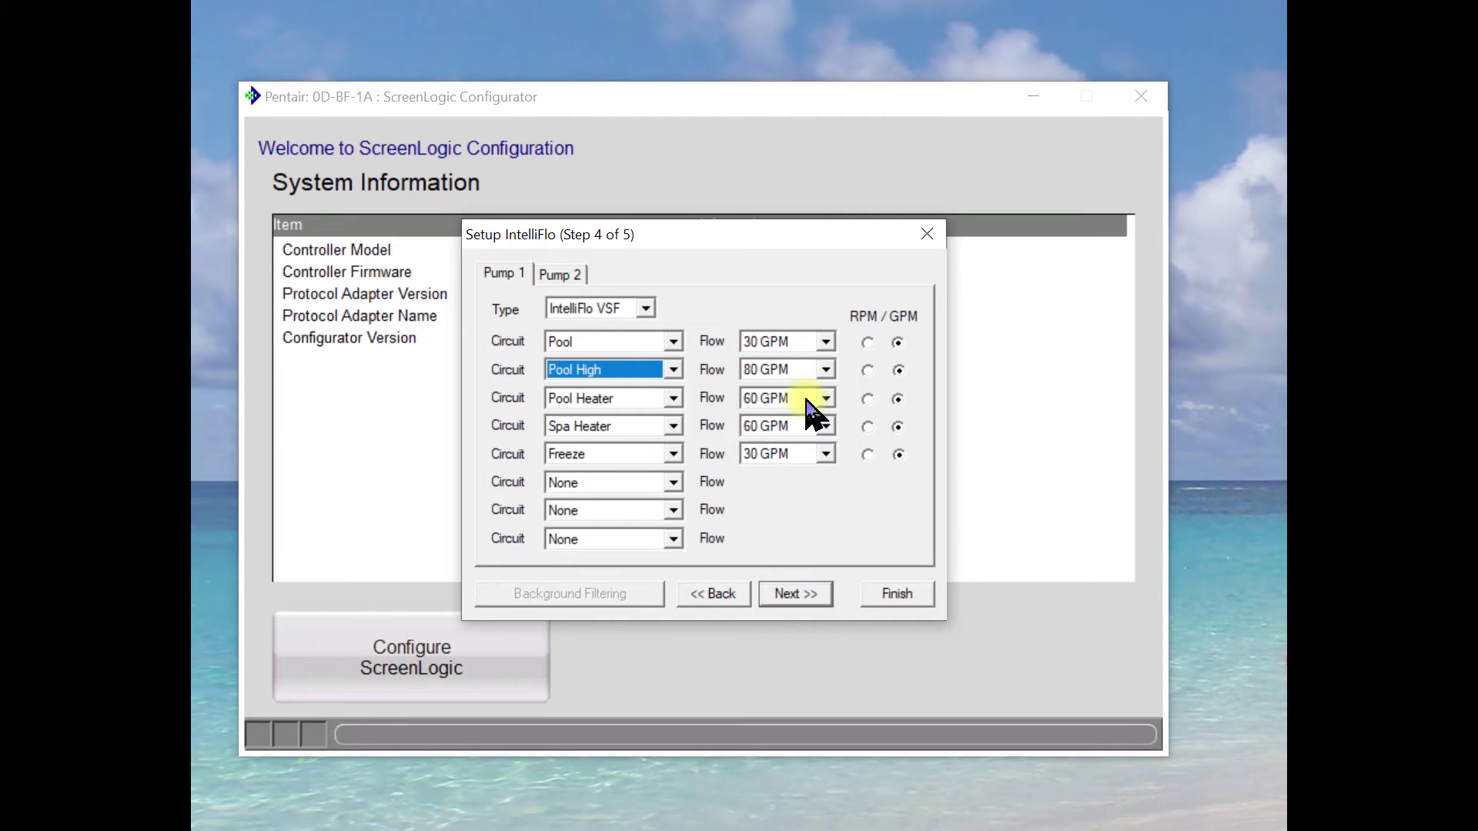
- Keep Pool Heater as Pump 1's third circuit at 60 GPM
{"action": "left_click", "coordinate": [673, 398]}
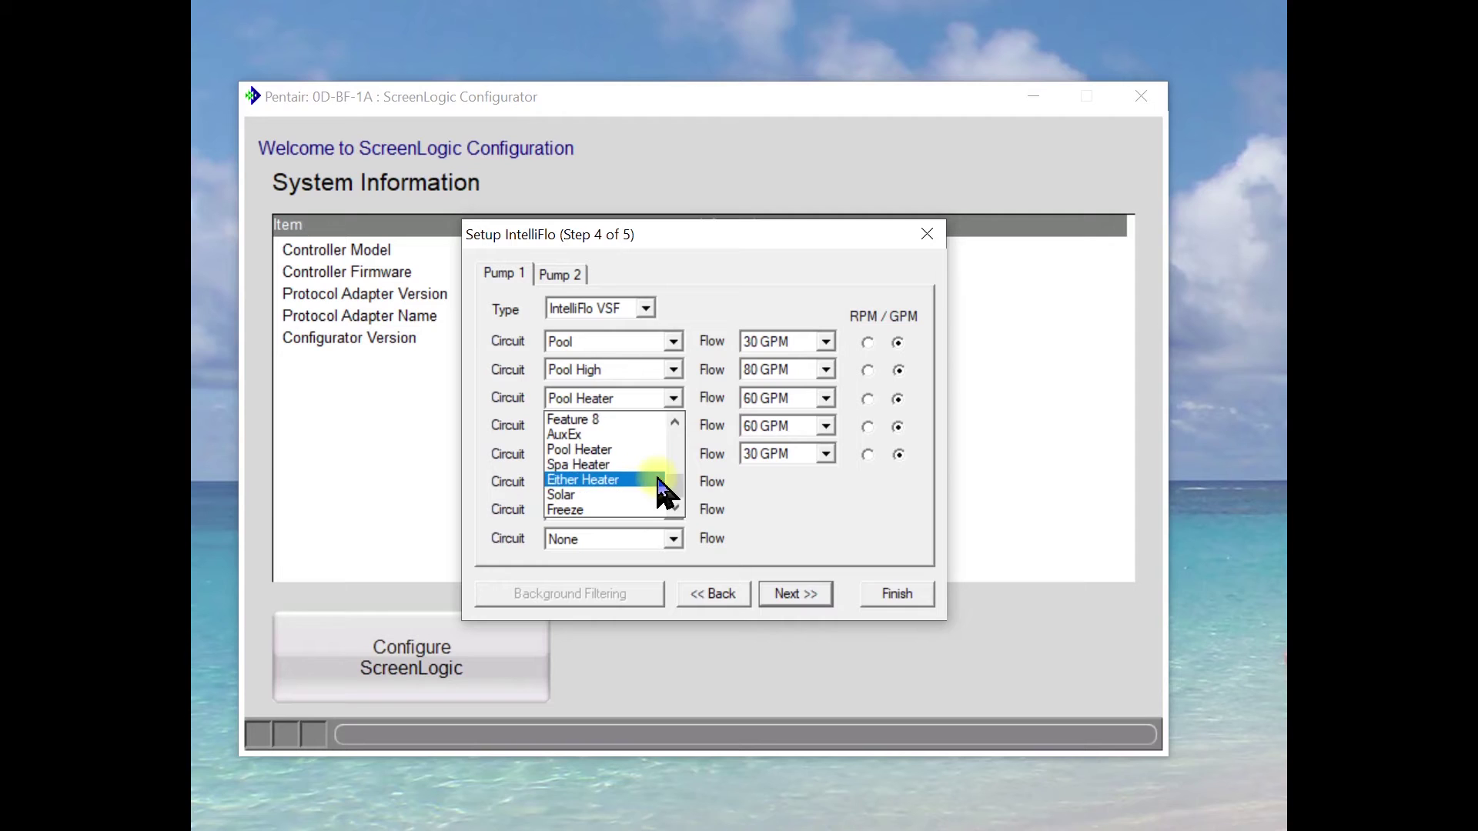
{"action": "left_click", "coordinate": [677, 401]}
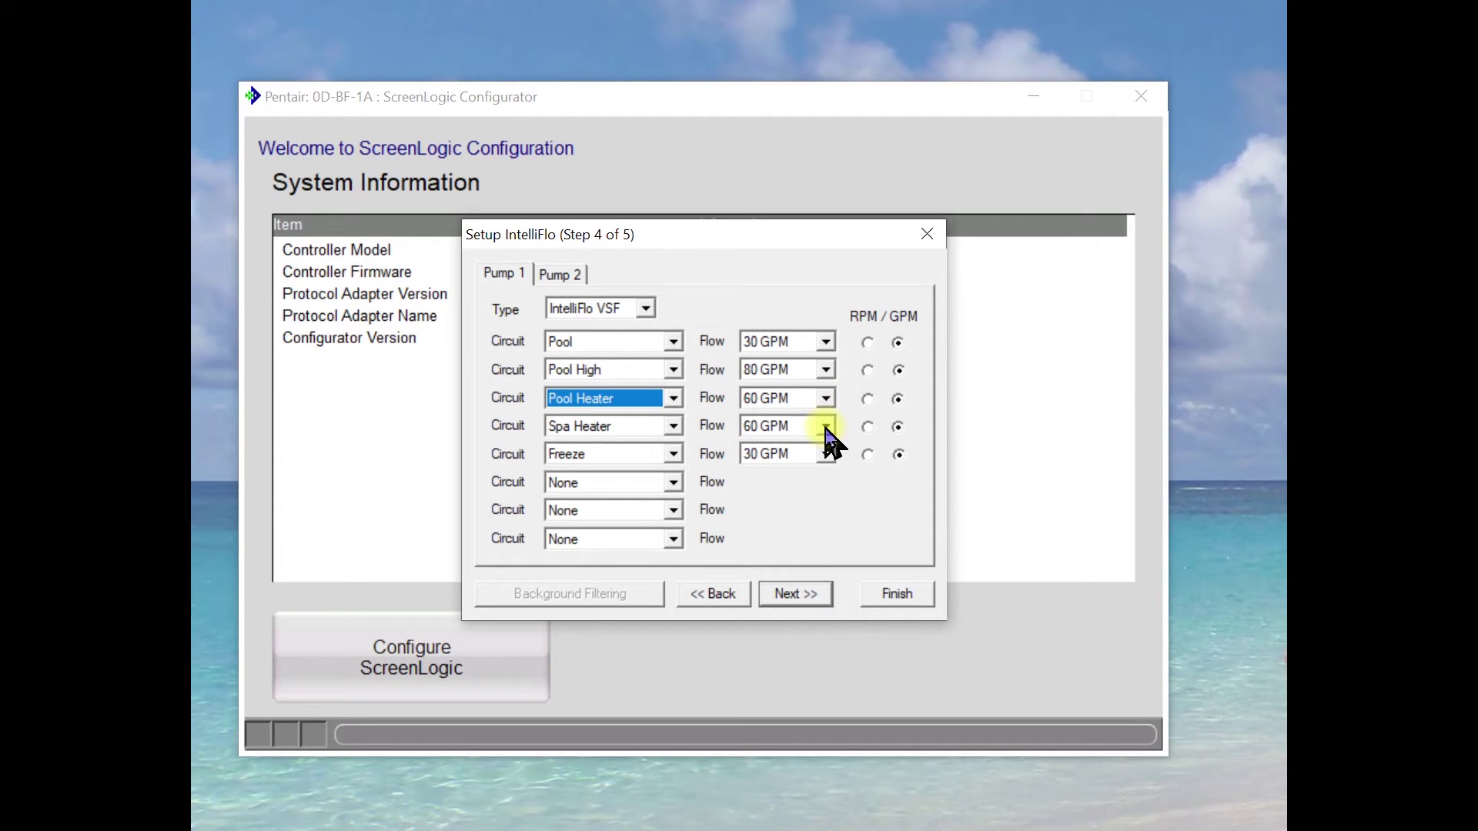
- Keep Freeze as the fifth circuit and add Spa as the sixth at 90 GPM
{"action": "left_click", "coordinate": [674, 455]}
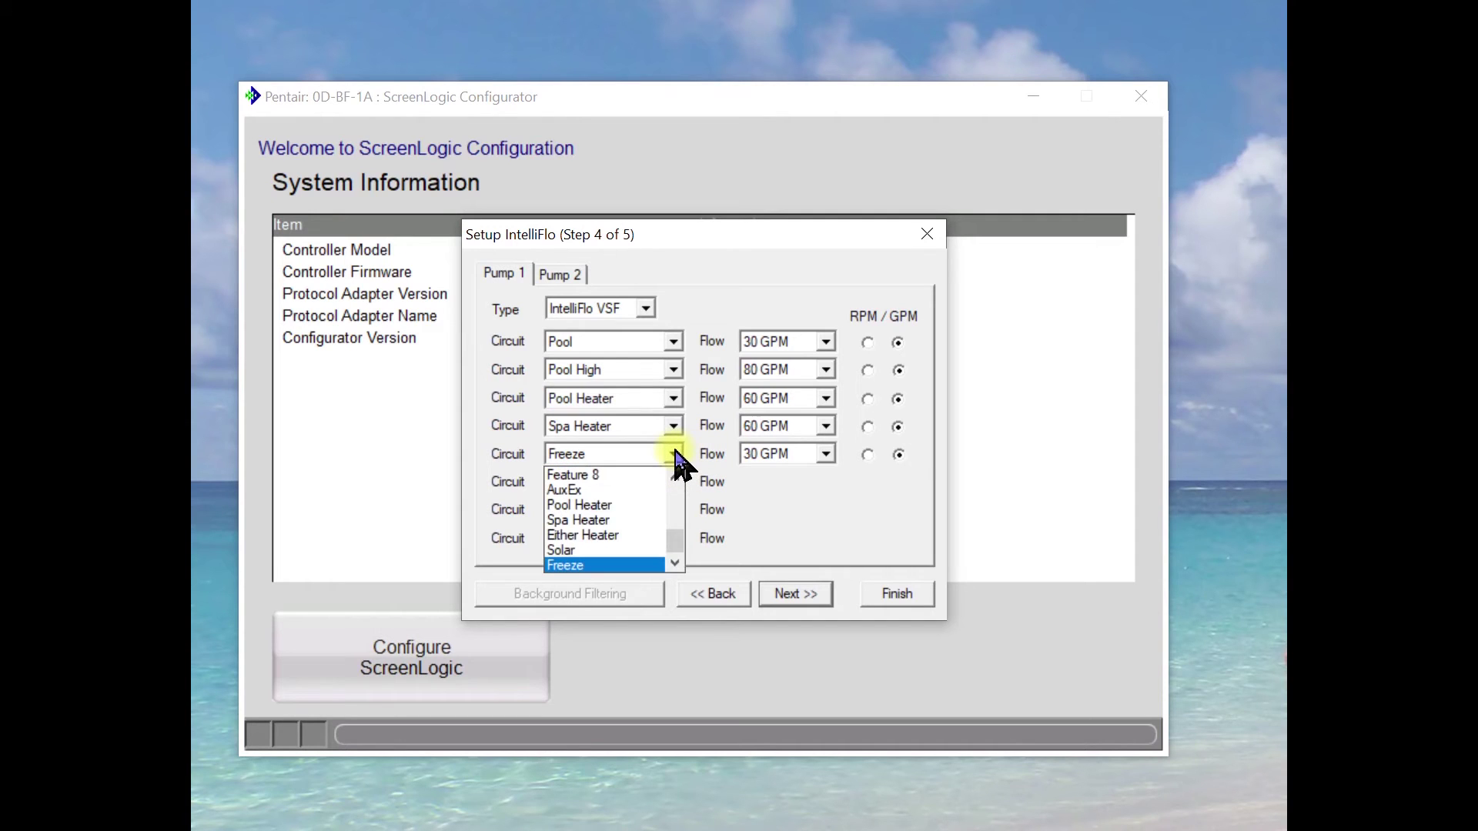
{"action": "left_click", "coordinate": [675, 455]}
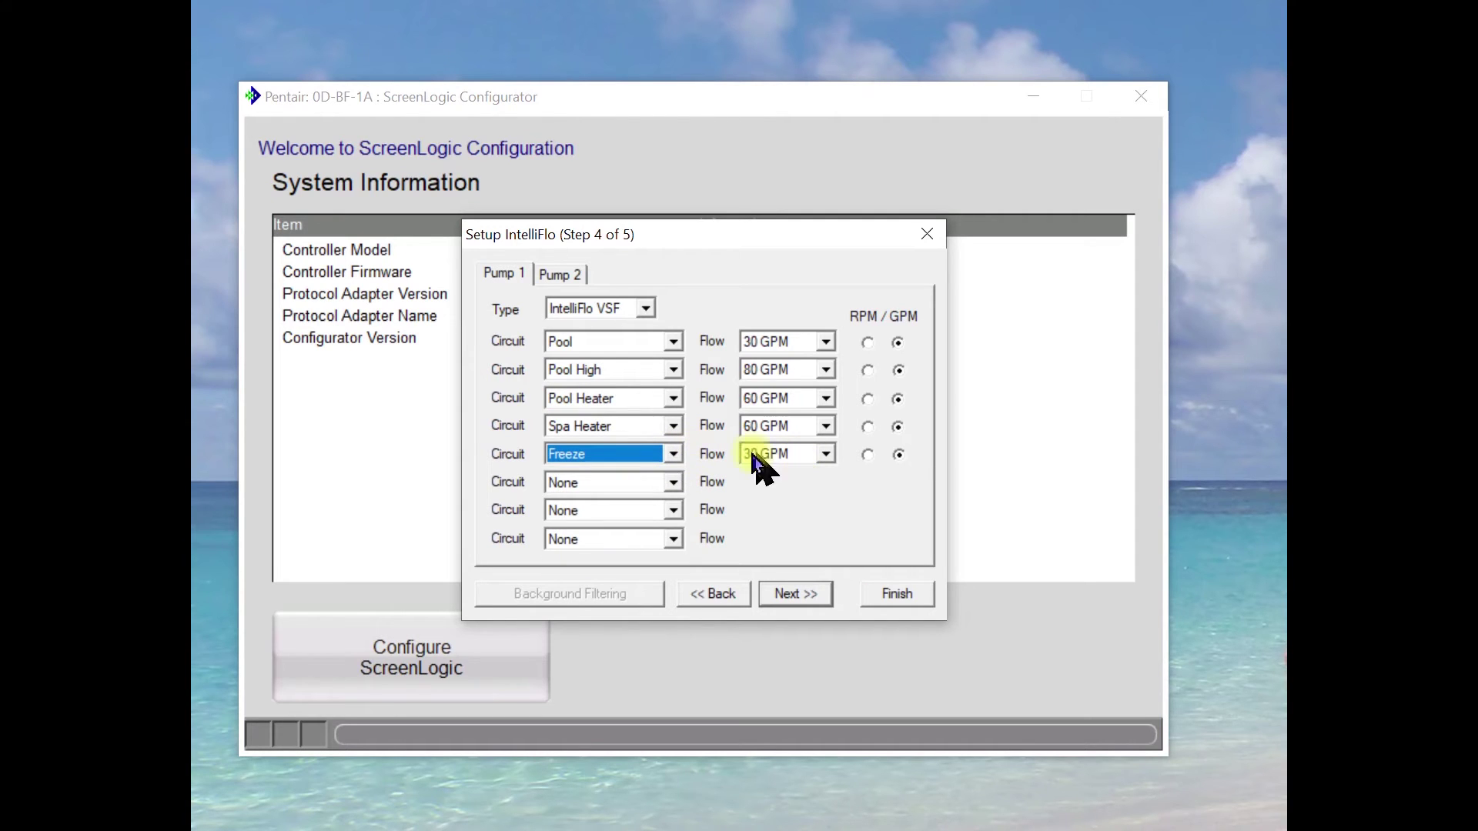
{"action": "left_click", "coordinate": [675, 482]}
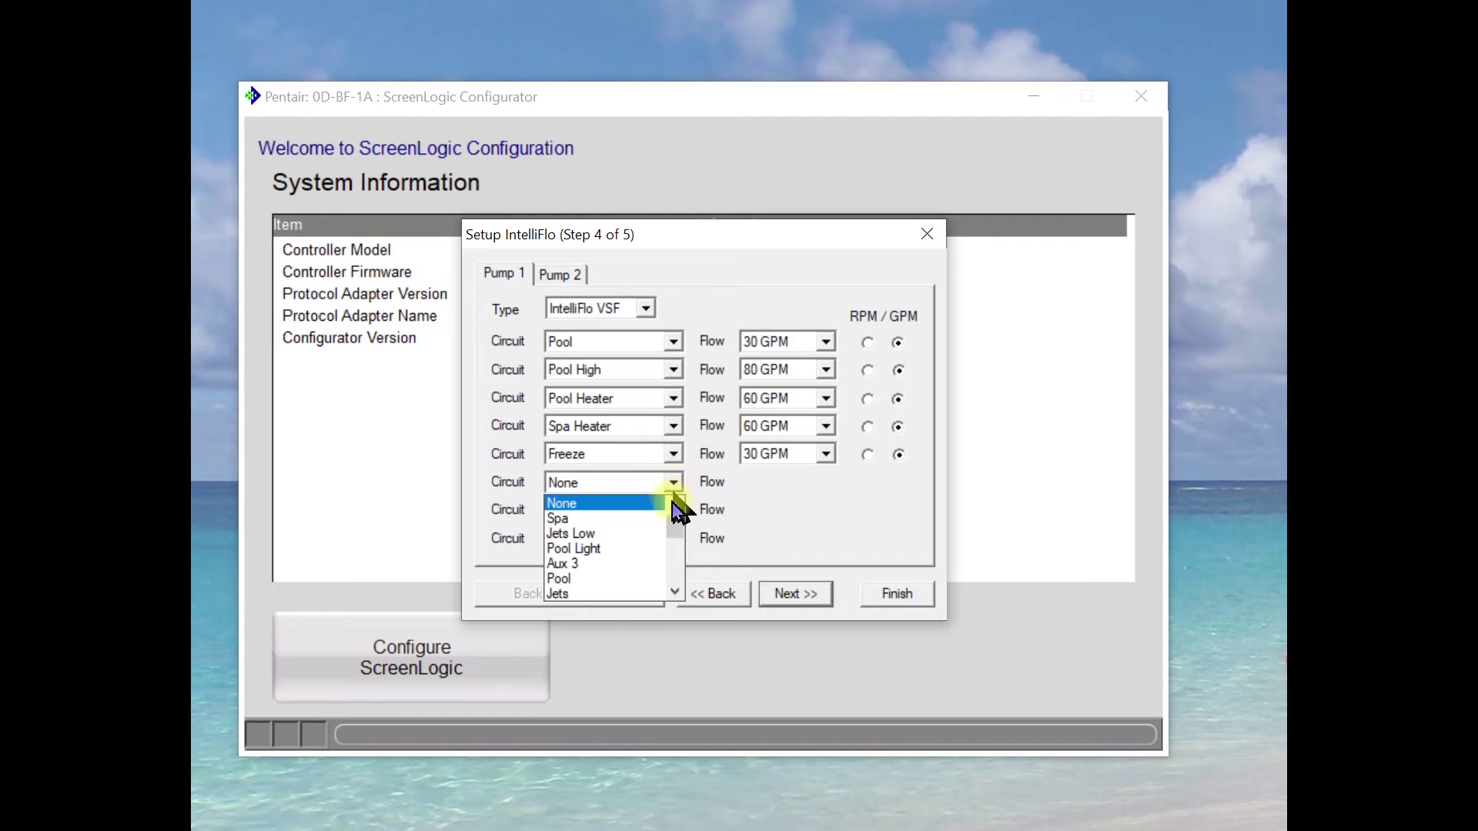
{"action": "left_click", "coordinate": [627, 521]}
{"action": "left_click", "coordinate": [826, 482]}
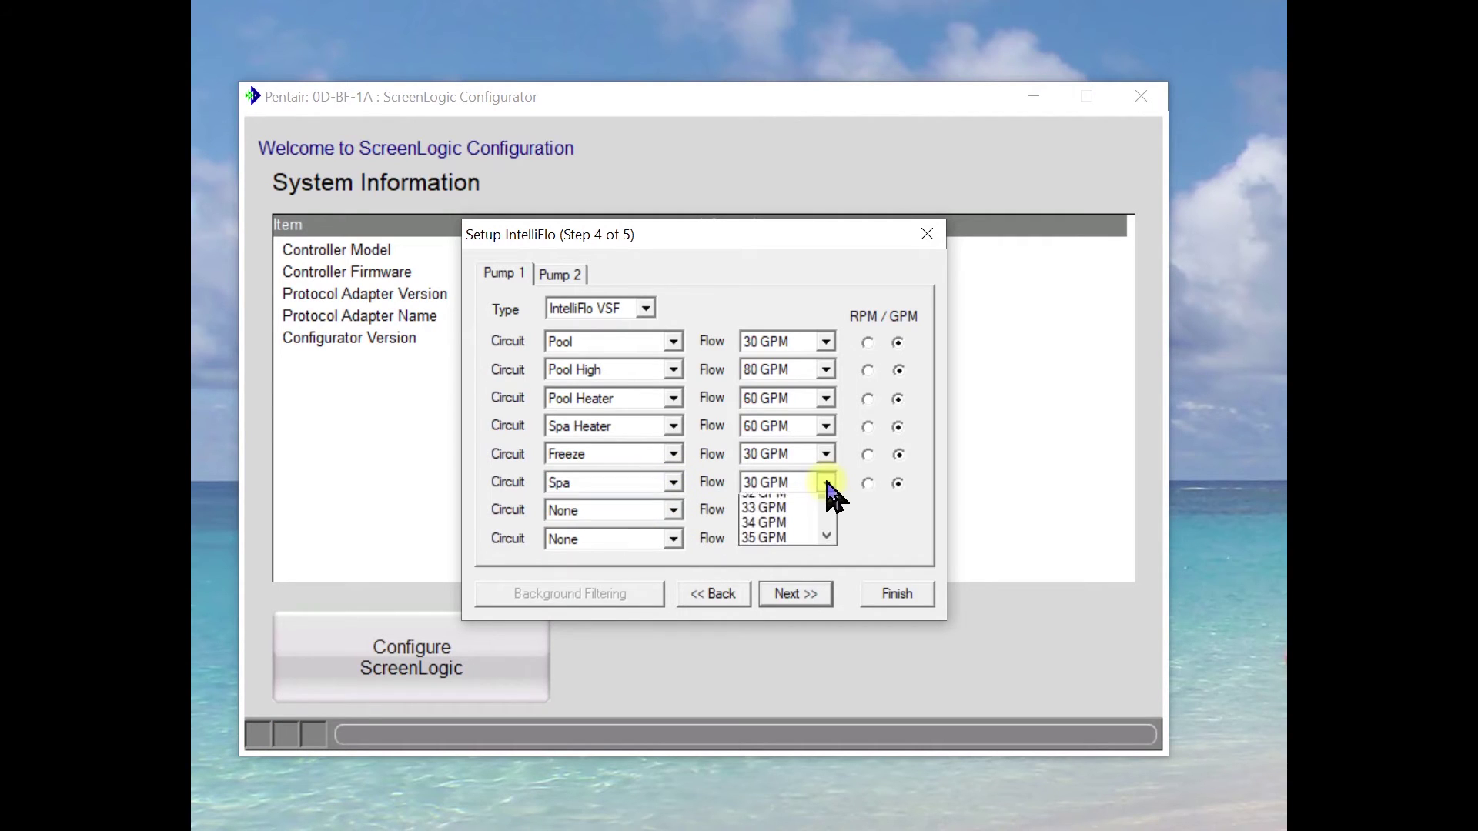
{"action": "left_click_drag", "start_coordinate": [825, 527], "coordinate": [829, 551]}
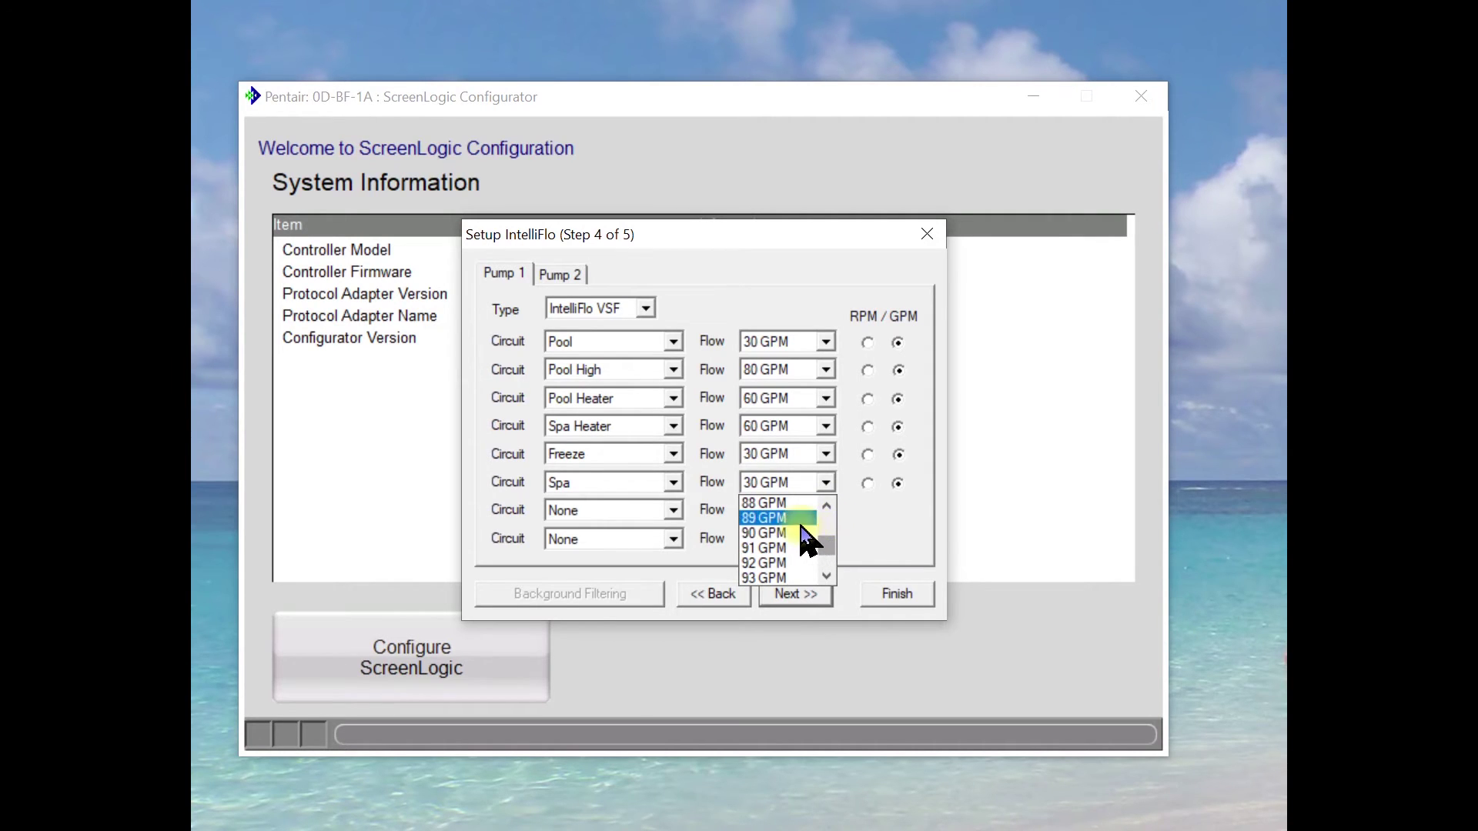
{"action": "left_click", "coordinate": [797, 533]}
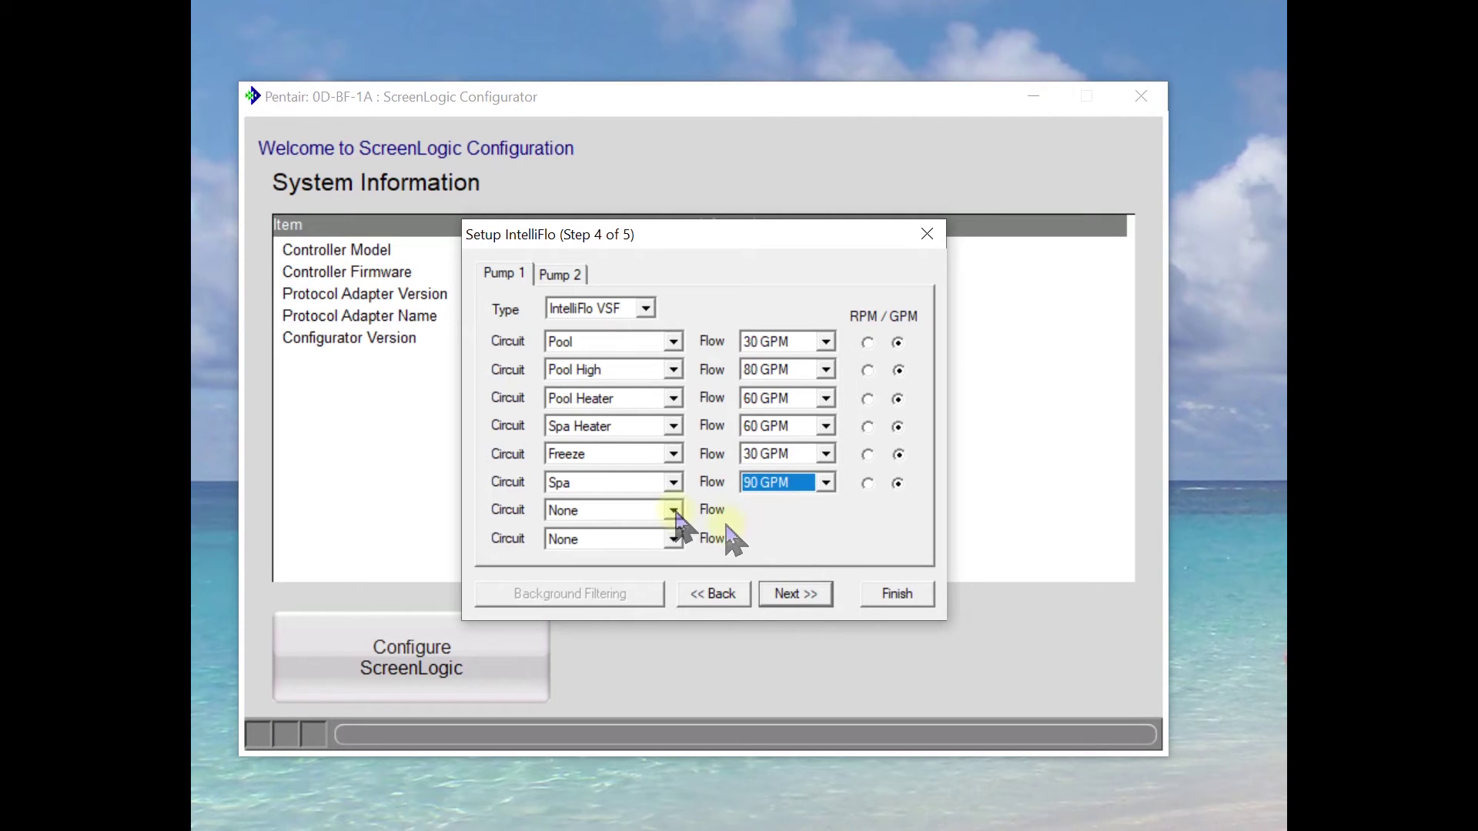
- Add Spillway as Pump 1's seventh circuit at 120 GPM, keeping Pool first
{"action": "left_click", "coordinate": [674, 510]}
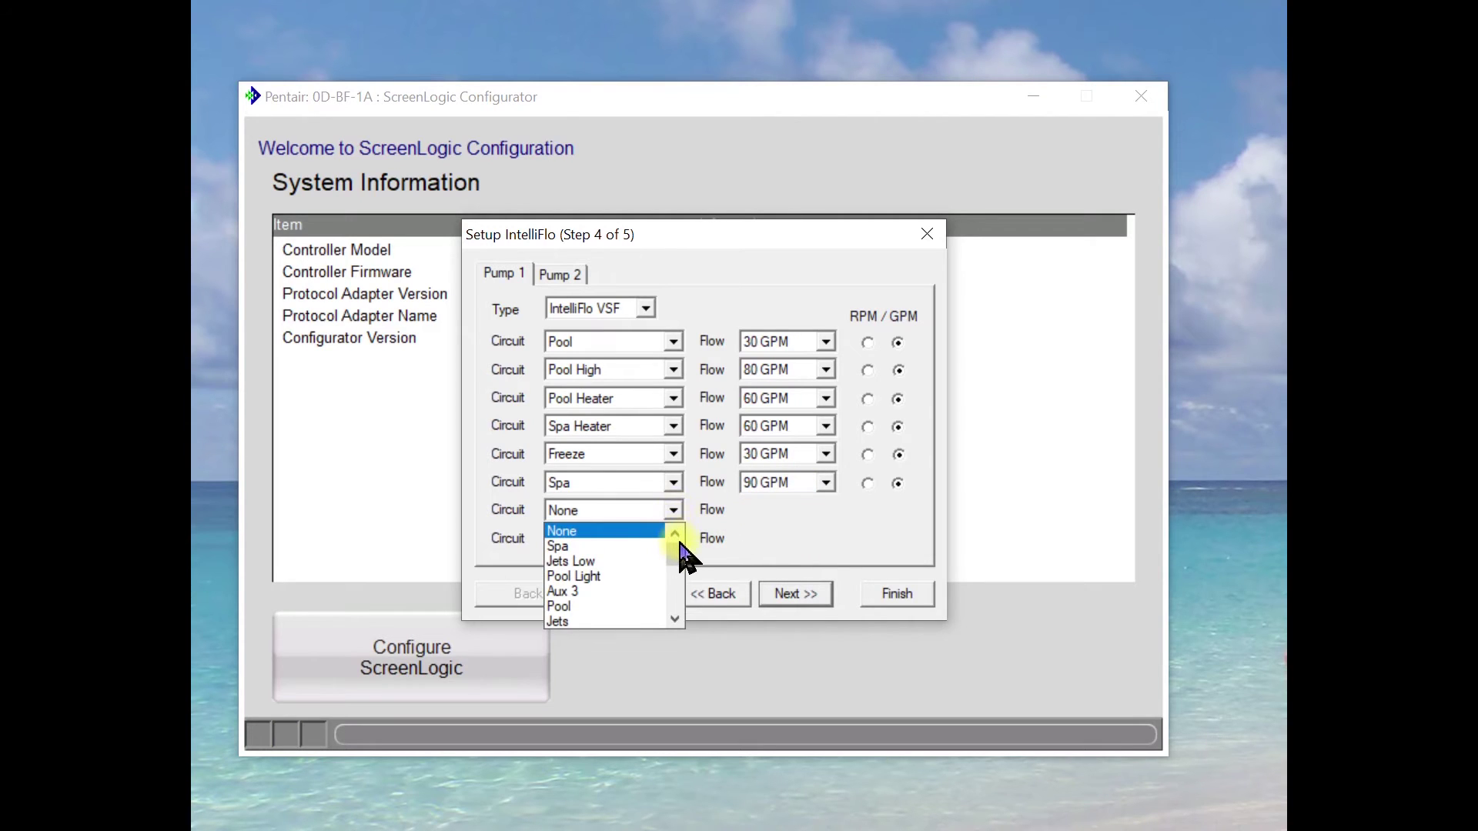
{"action": "scroll", "coordinate": [674, 558], "scroll_direction": "down", "scroll_amount": 2}
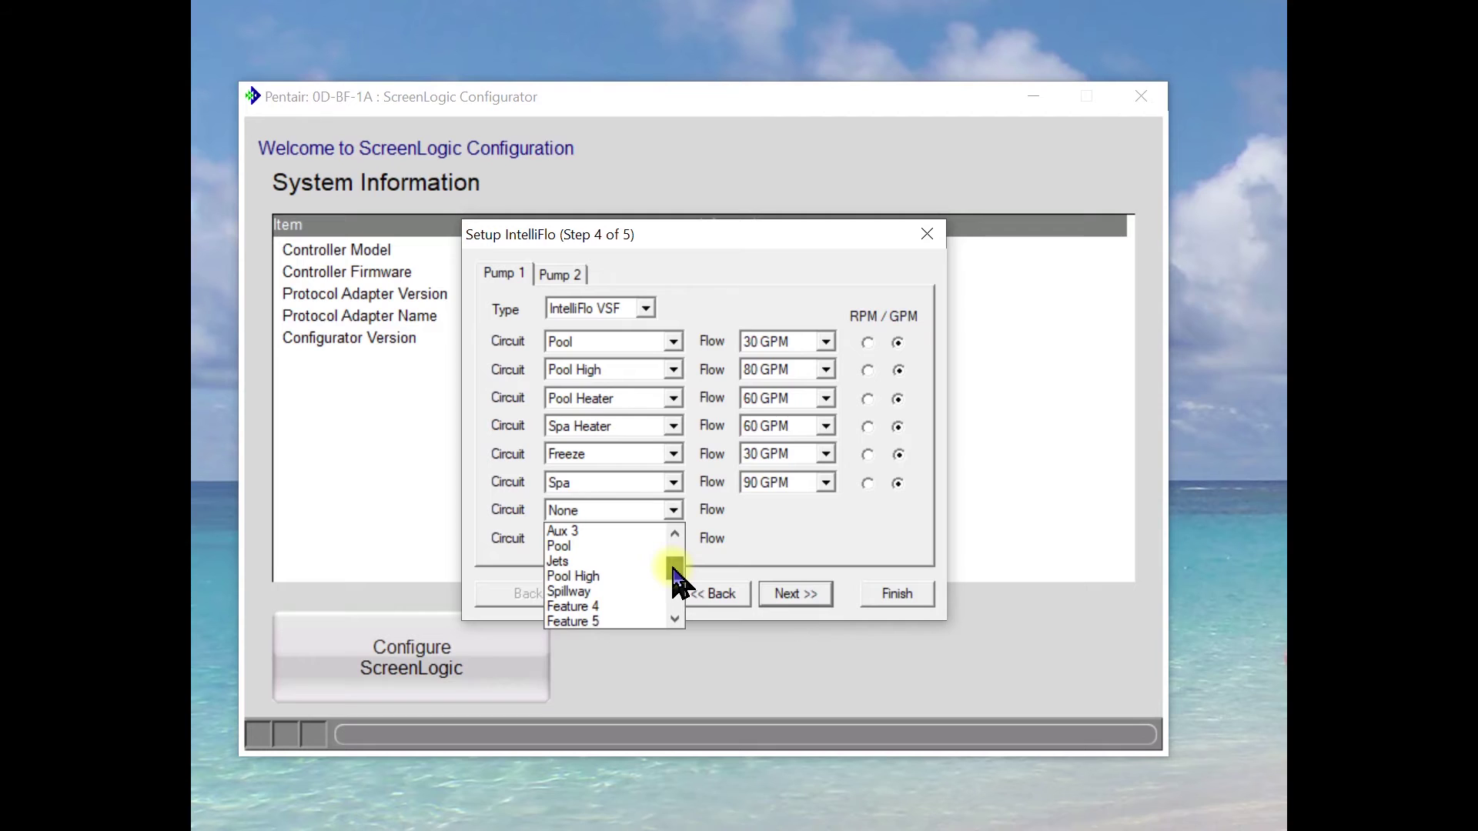
{"action": "left_click", "coordinate": [640, 591]}
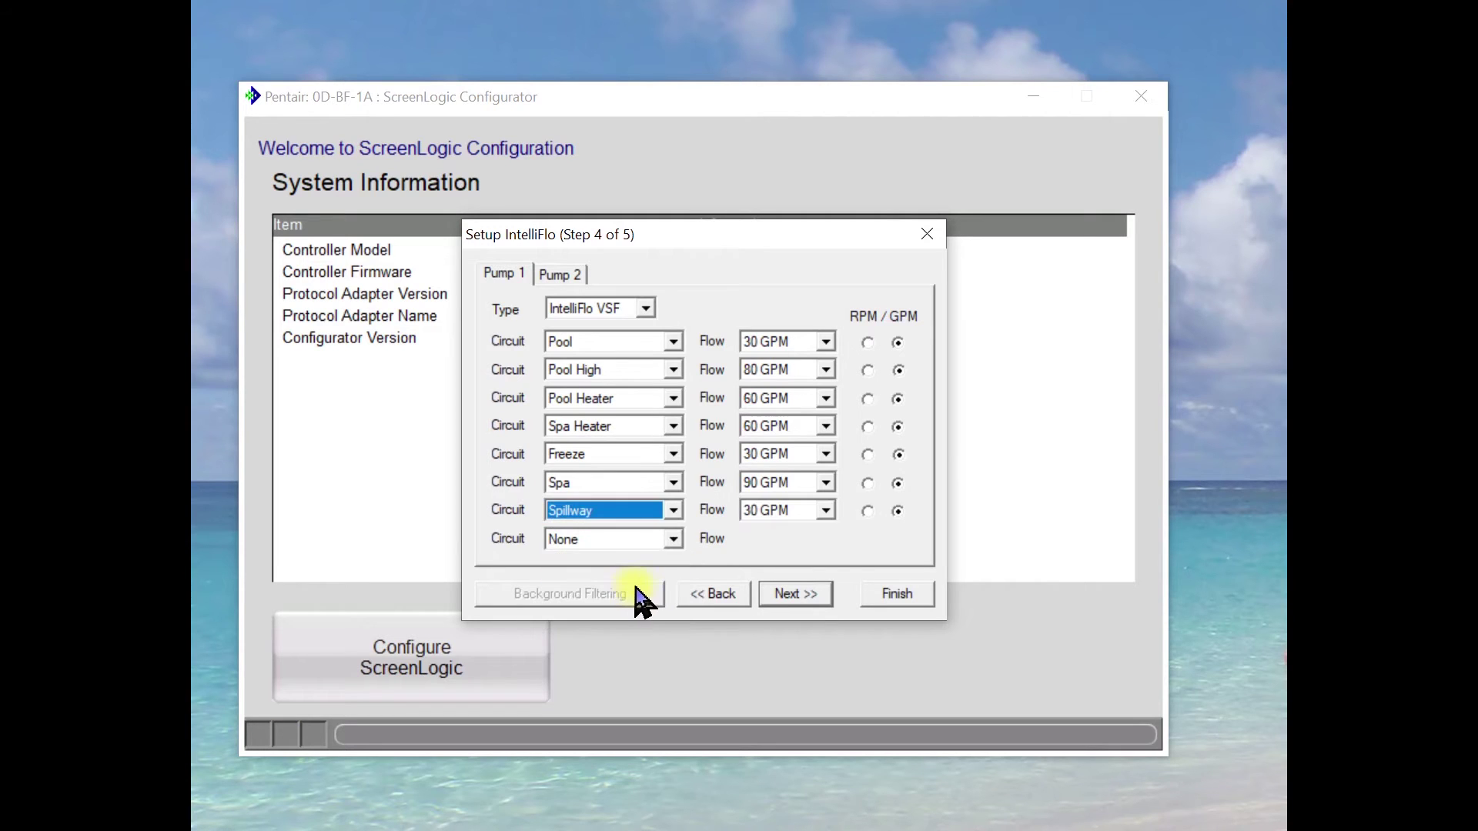
{"action": "left_click", "coordinate": [827, 510]}
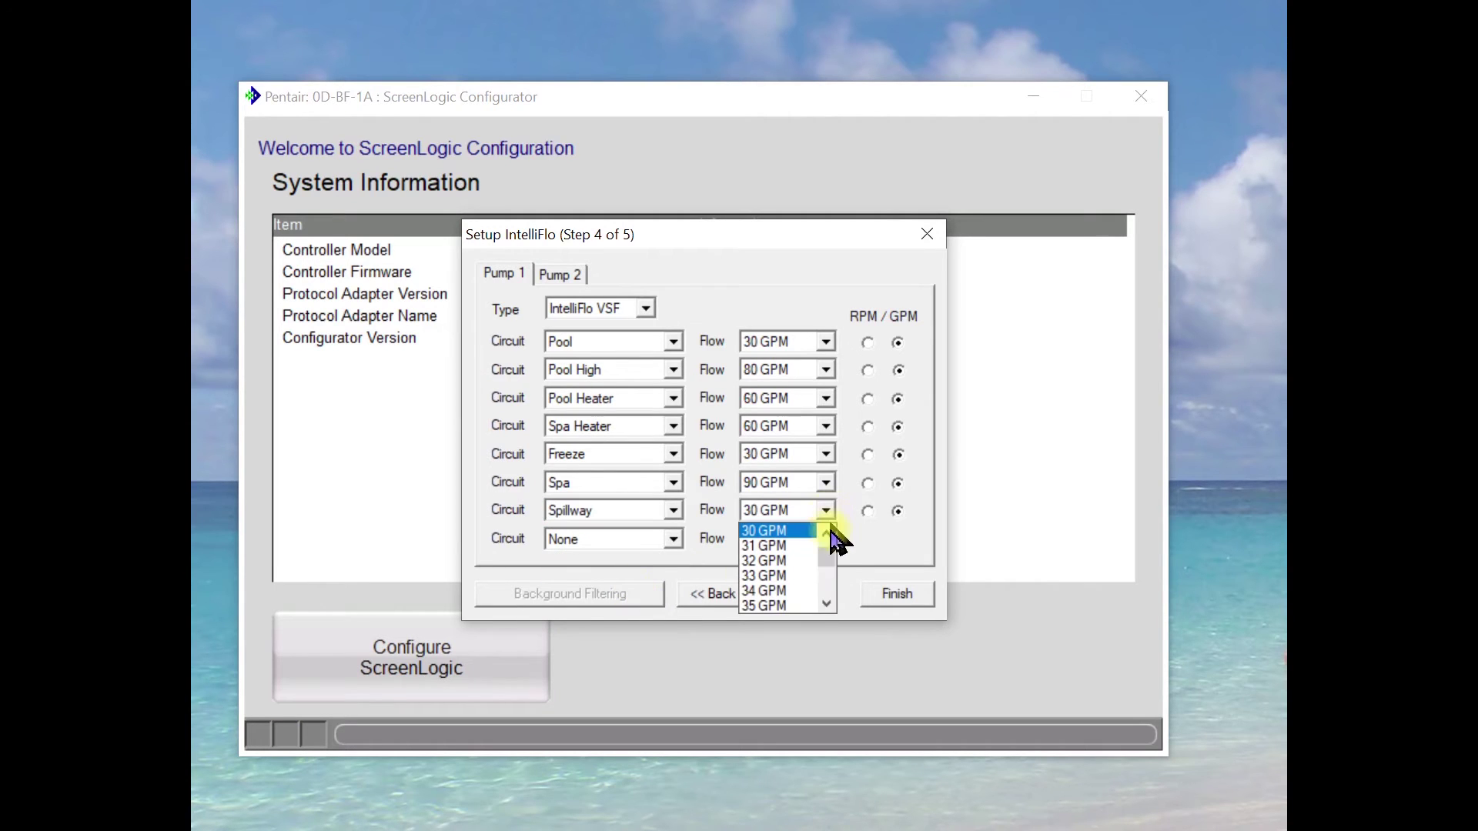
{"action": "left_click", "coordinate": [828, 574]}
{"action": "left_click_drag", "start_coordinate": [826, 568], "coordinate": [826, 586]}
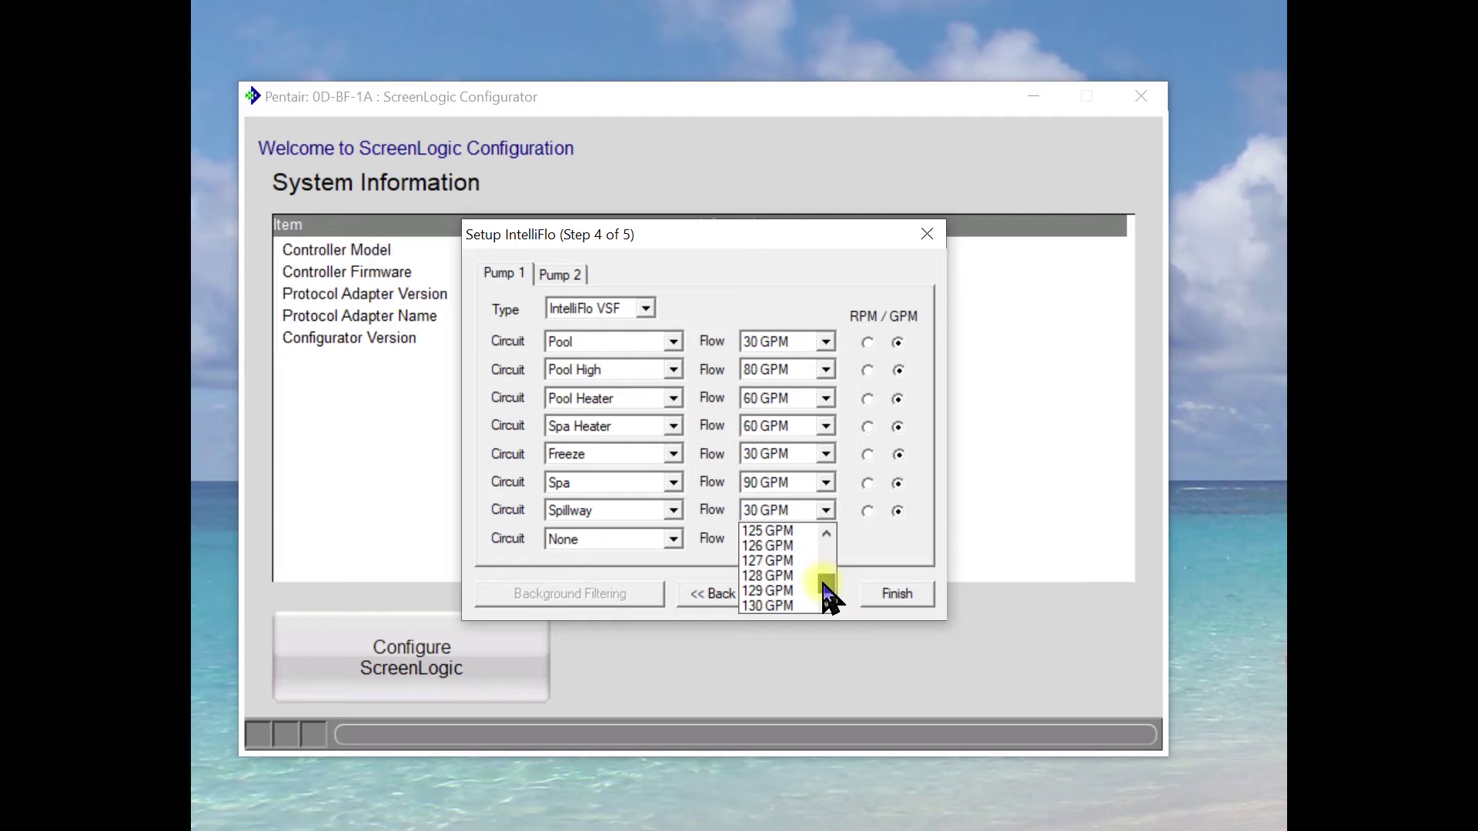
{"action": "left_click_drag", "start_coordinate": [823, 582], "coordinate": [822, 580]}
{"action": "left_click", "coordinate": [797, 576]}
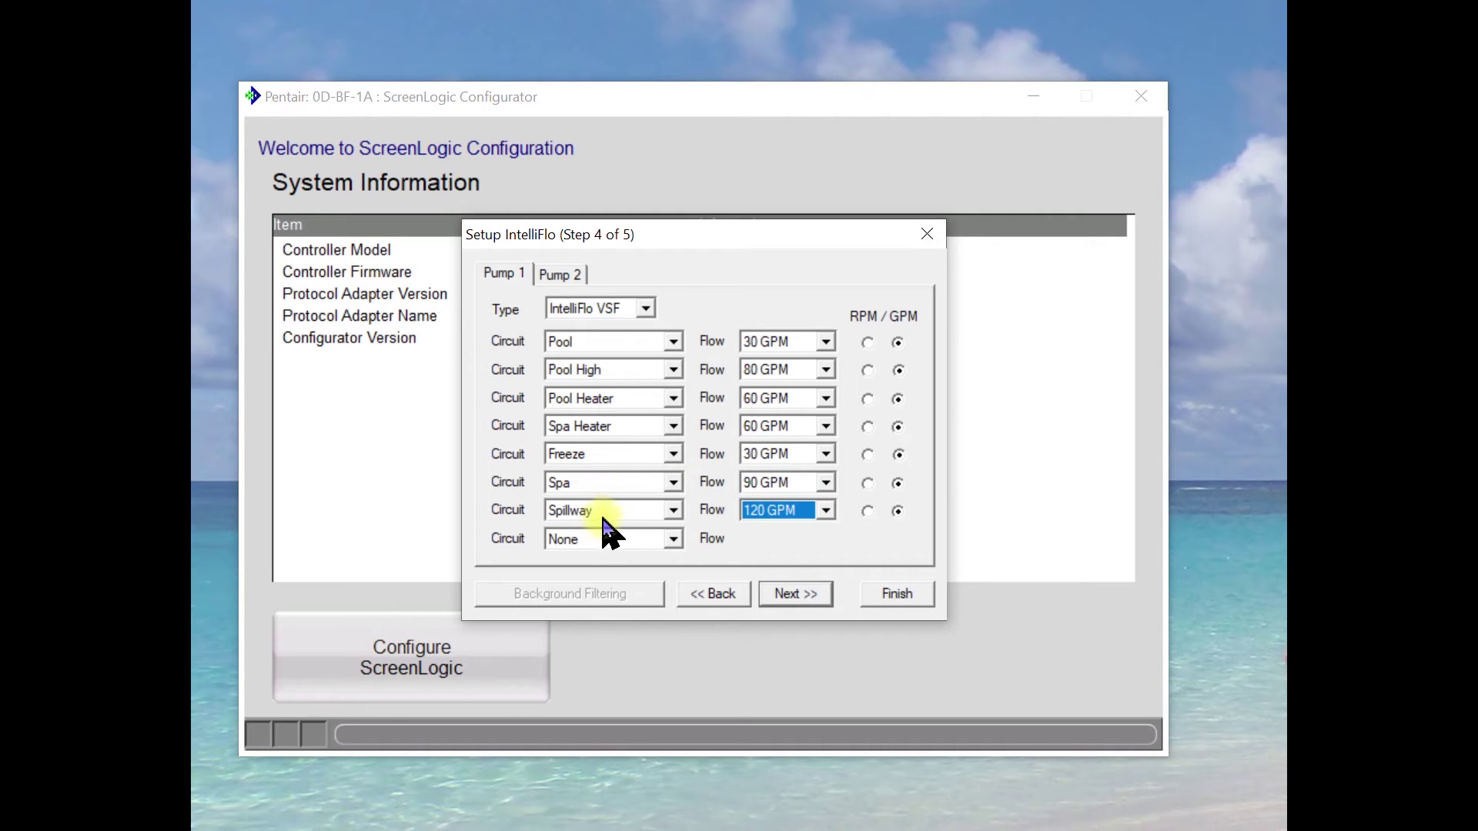
{"action": "left_click", "coordinate": [611, 342]}
{"action": "left_click", "coordinate": [611, 342]}
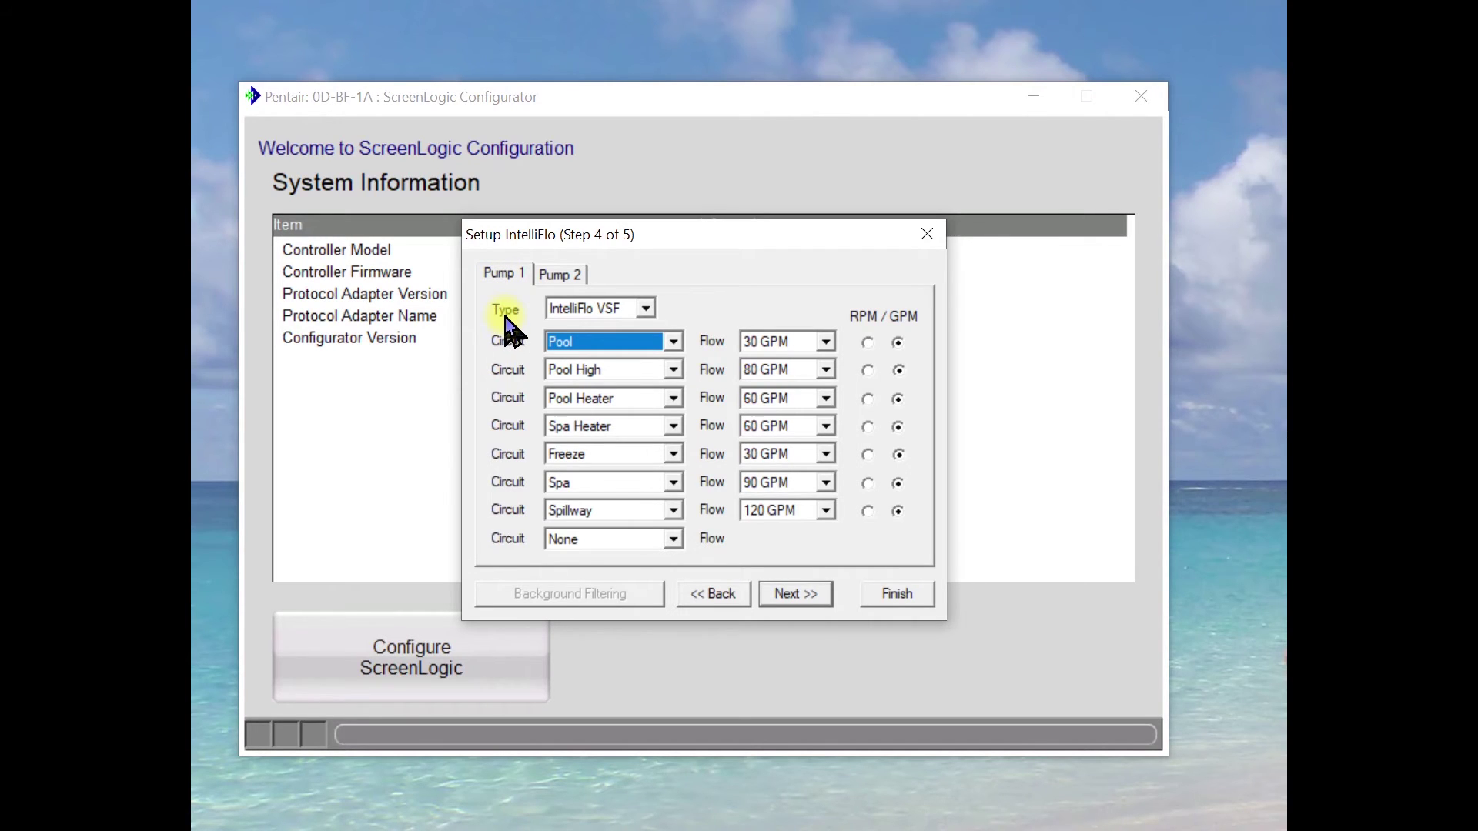
{"action": "left_click", "coordinate": [563, 275]}
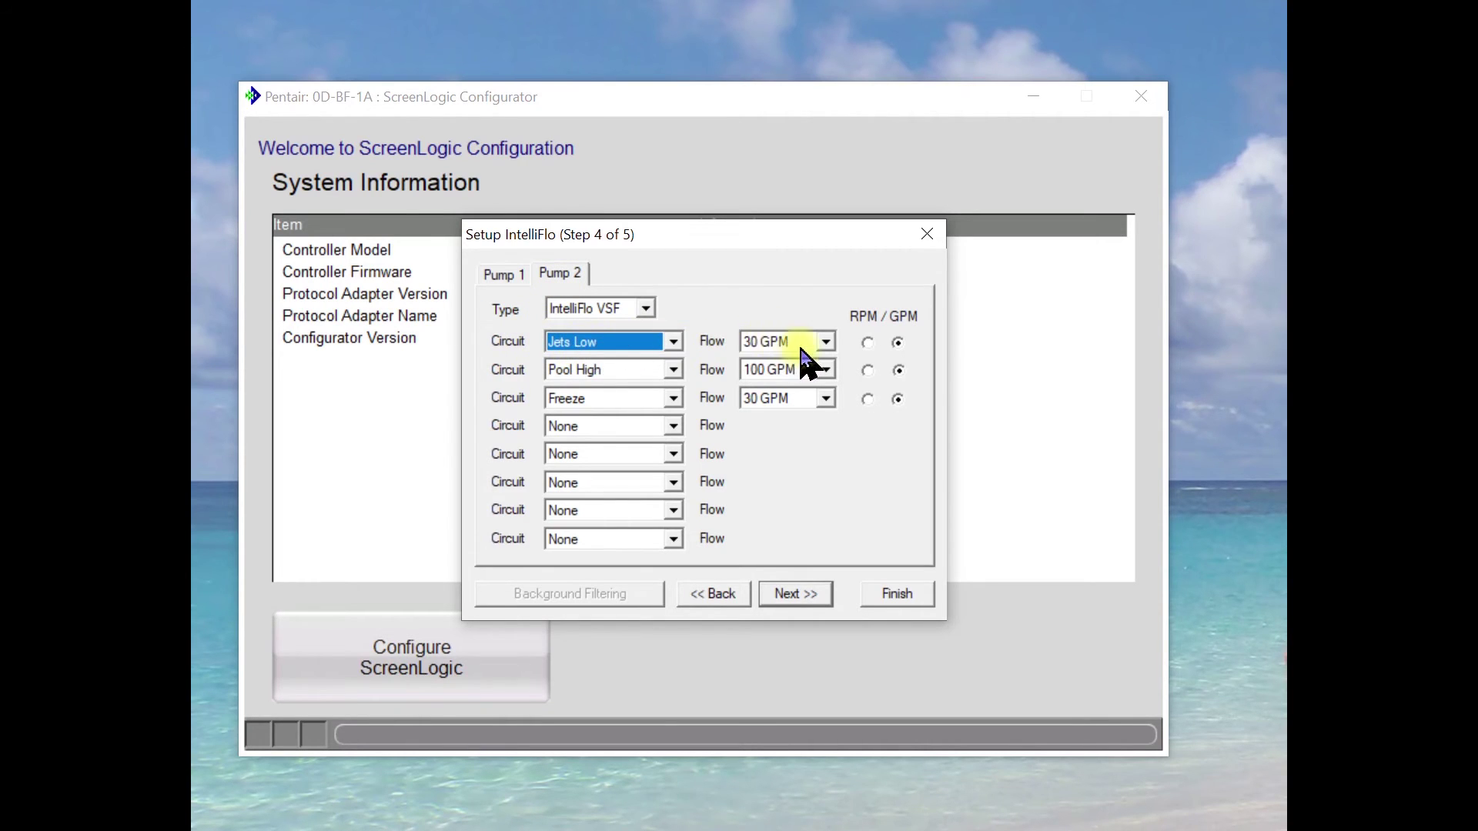
- Replace Pool High with Jets on Pump 2, running at 120 GPM
{"action": "left_click", "coordinate": [675, 370]}
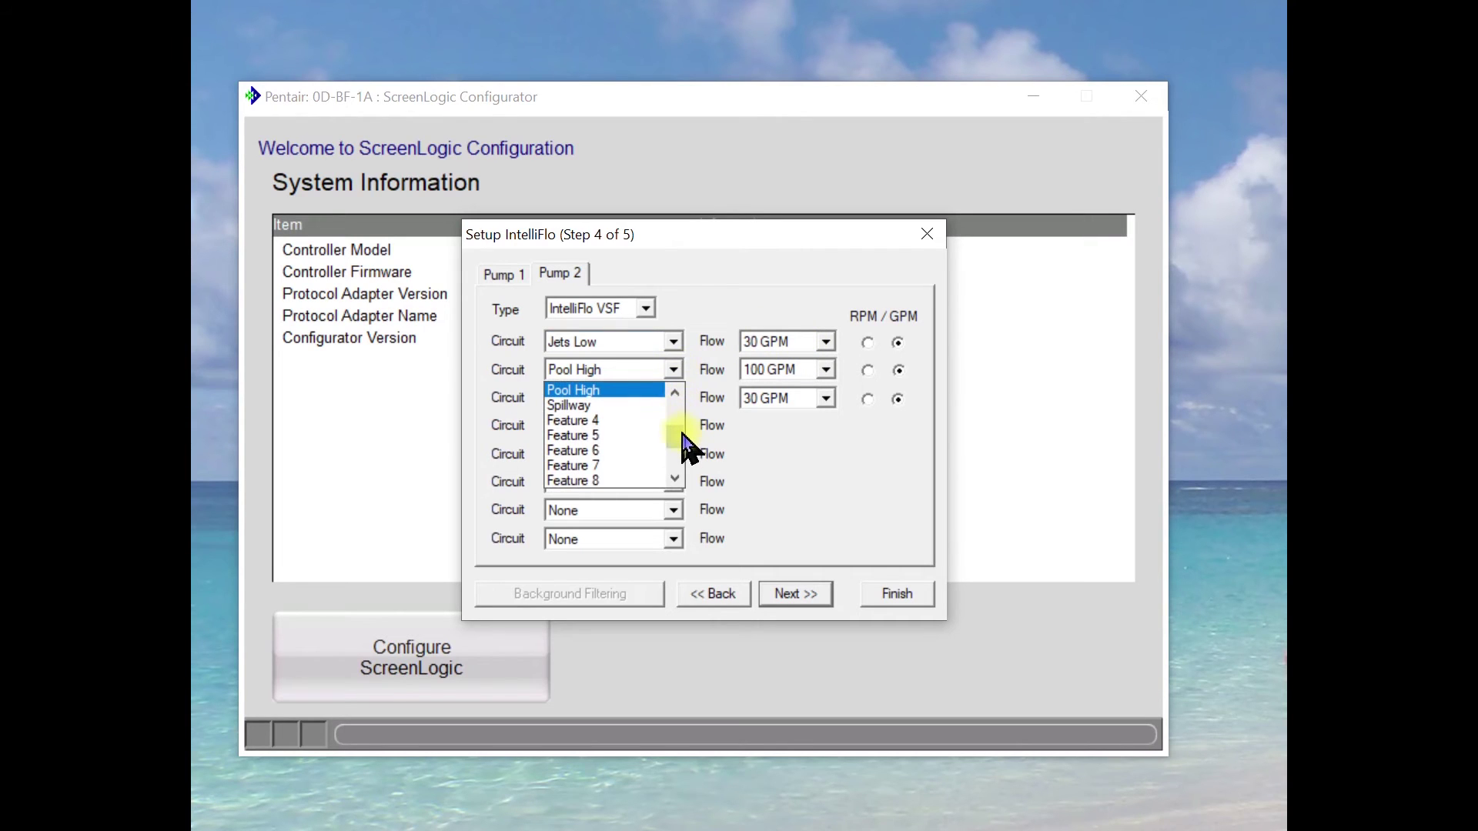
{"action": "scroll", "coordinate": [679, 436], "scroll_direction": "down", "scroll_amount": 3}
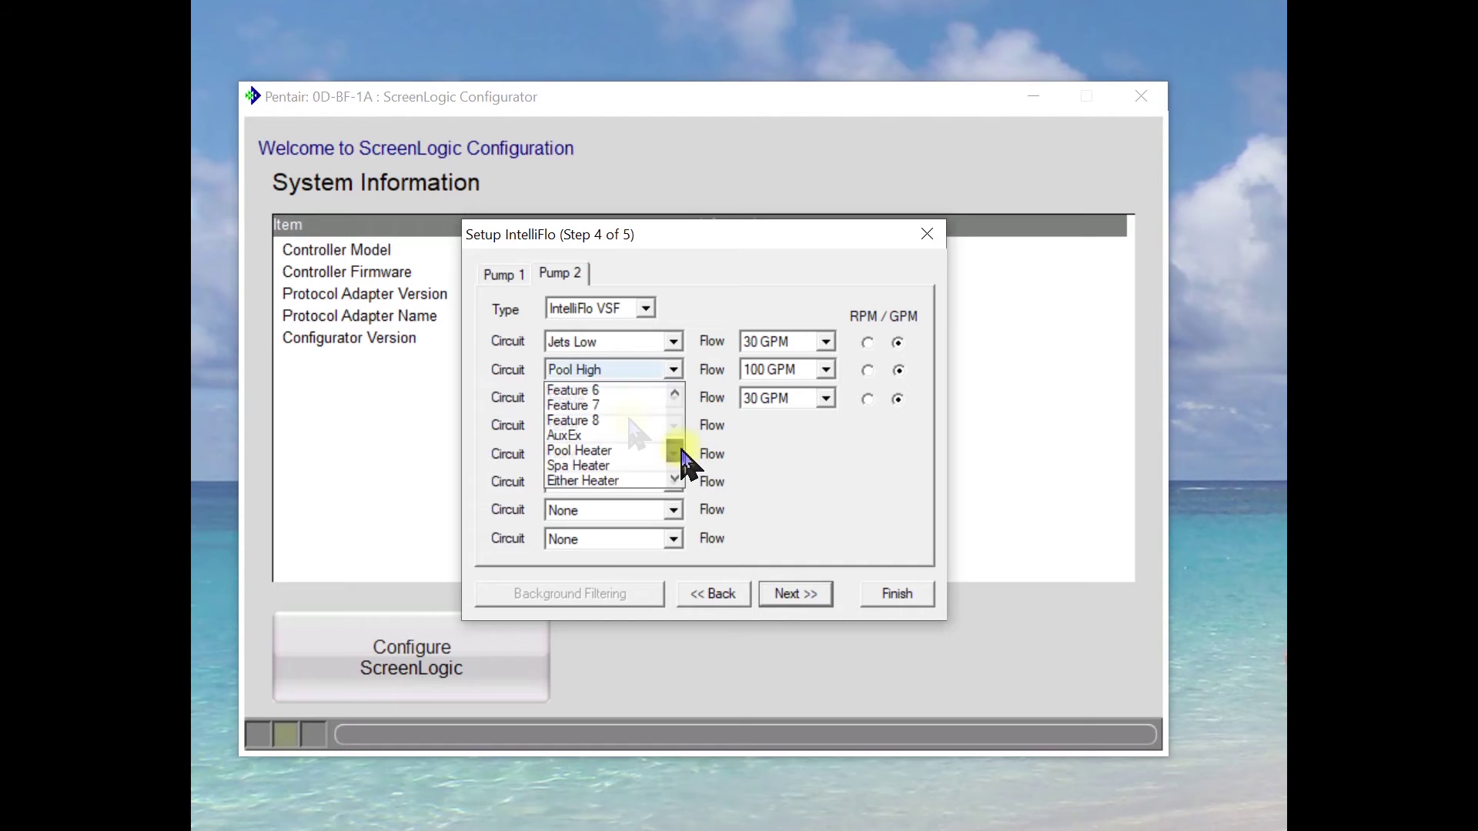
{"action": "left_click", "coordinate": [685, 477]}
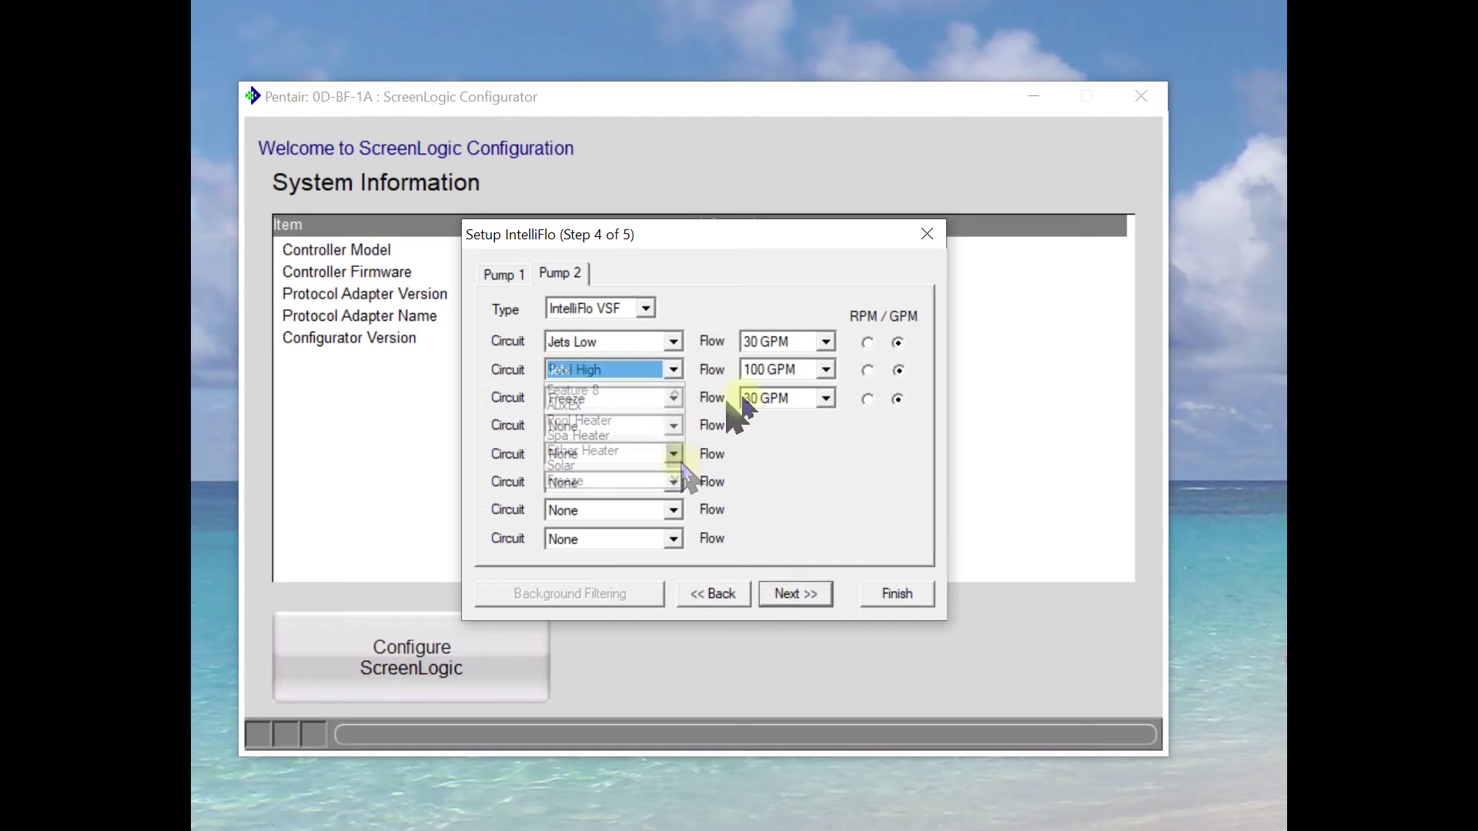
{"action": "left_click", "coordinate": [827, 371]}
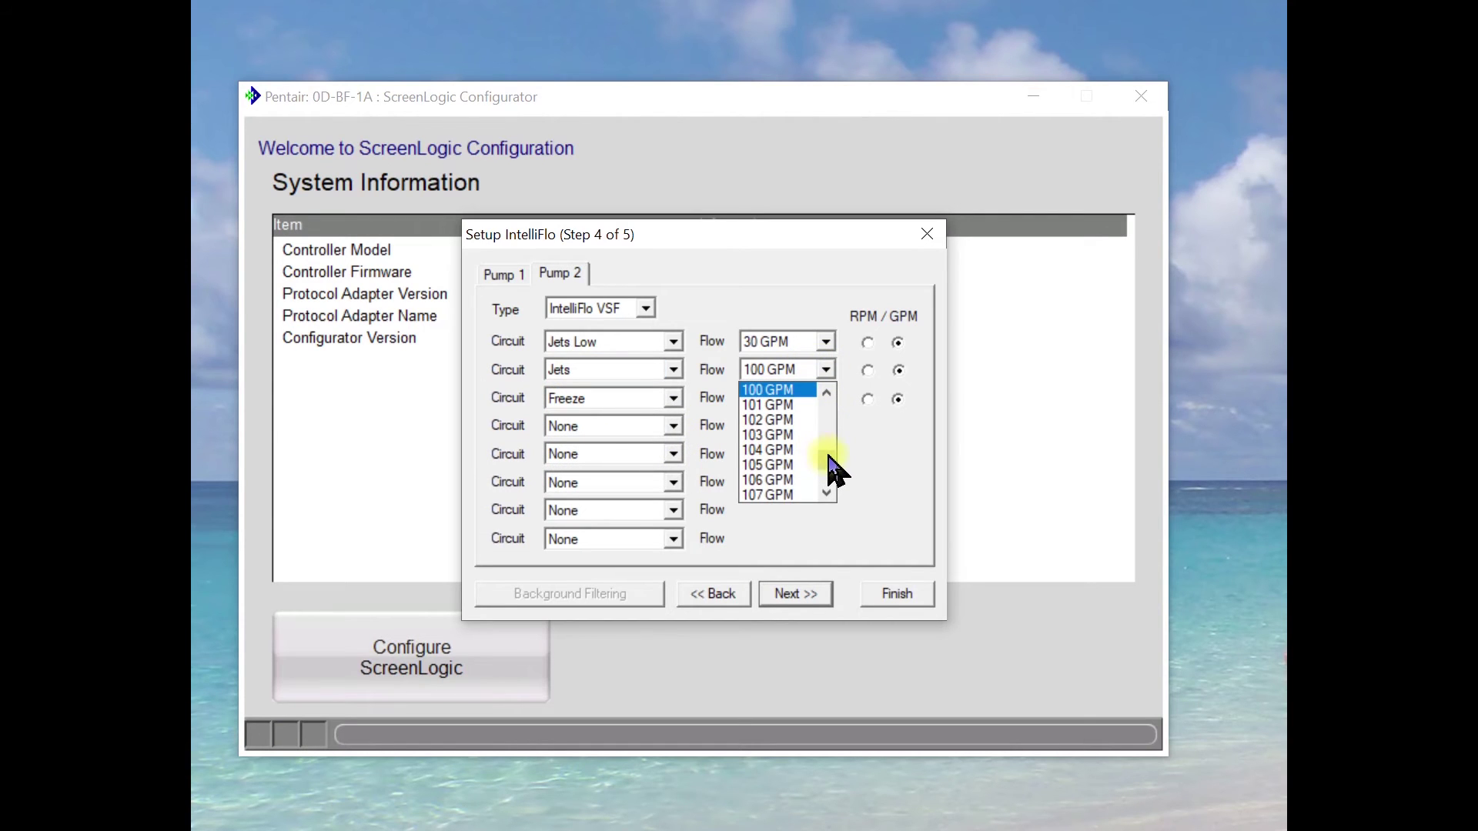
{"action": "scroll", "coordinate": [831, 469], "scroll_direction": "down", "scroll_amount": 3}
{"action": "left_click_drag", "start_coordinate": [829, 460], "coordinate": [829, 464]}
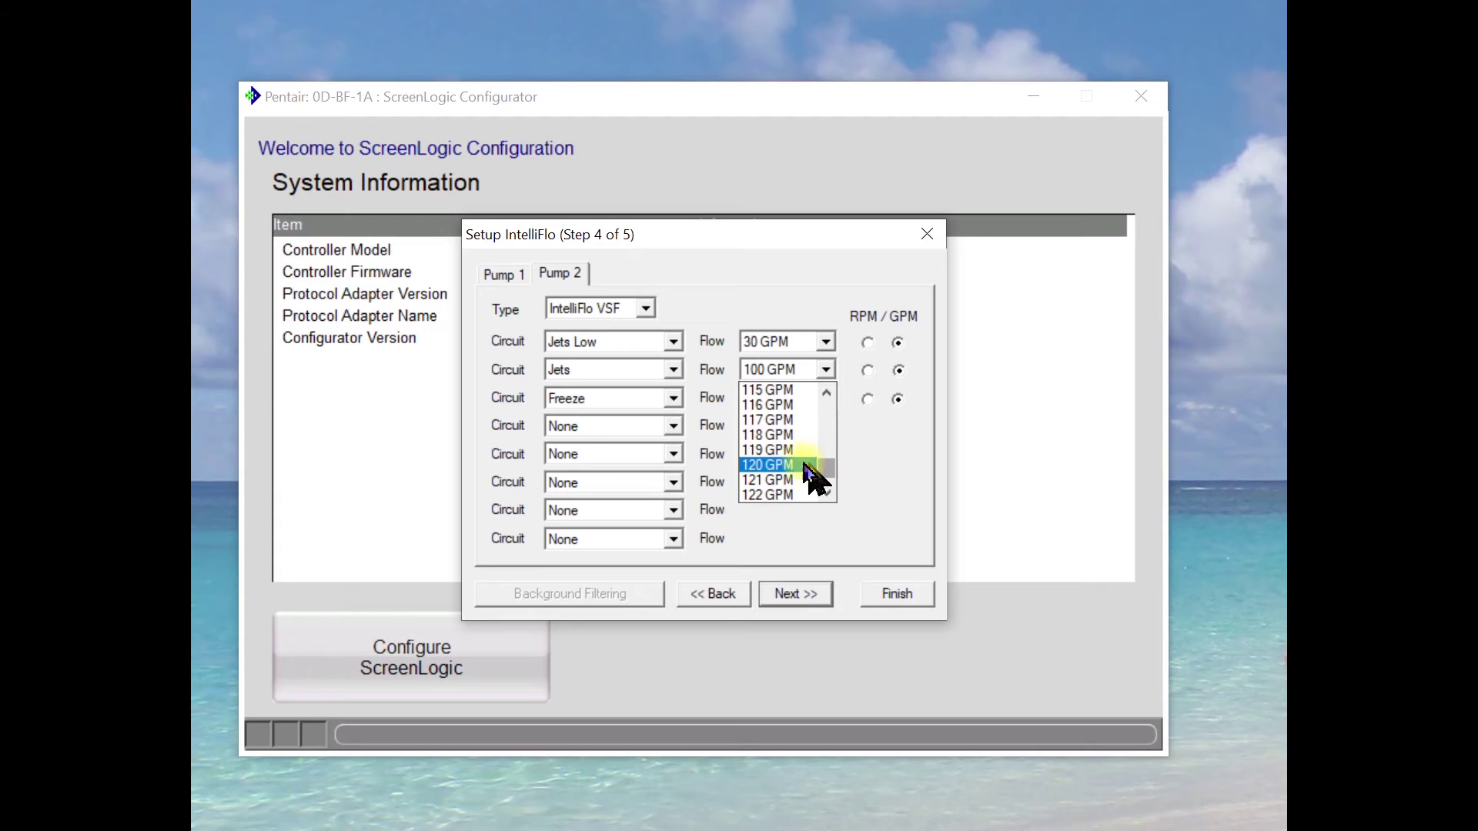
{"action": "left_click", "coordinate": [801, 466]}
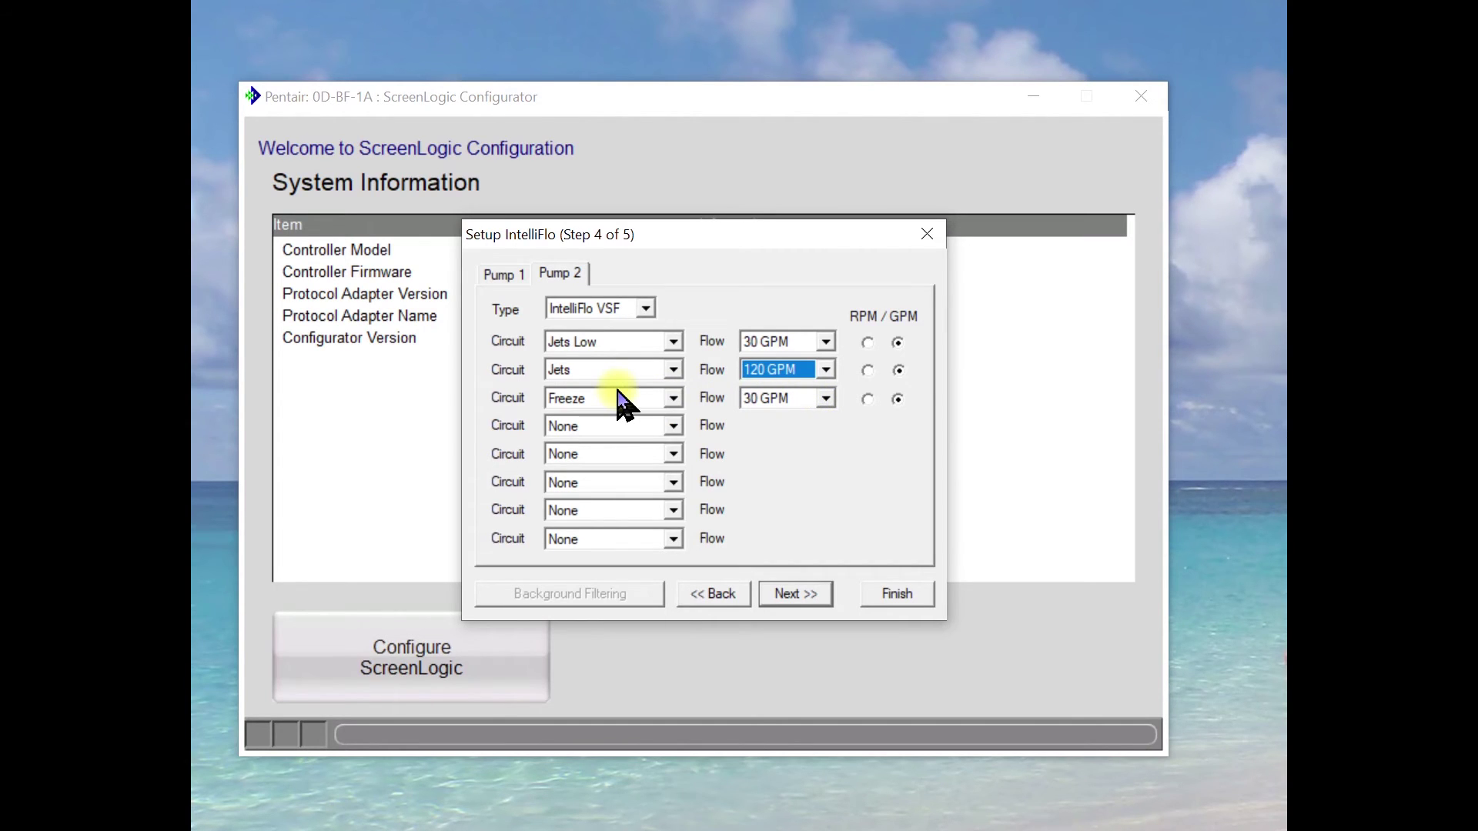
- Review Pump 1's circuits, return to Pump 2, and advance to spa-side remote setup
{"action": "left_click", "coordinate": [495, 279]}
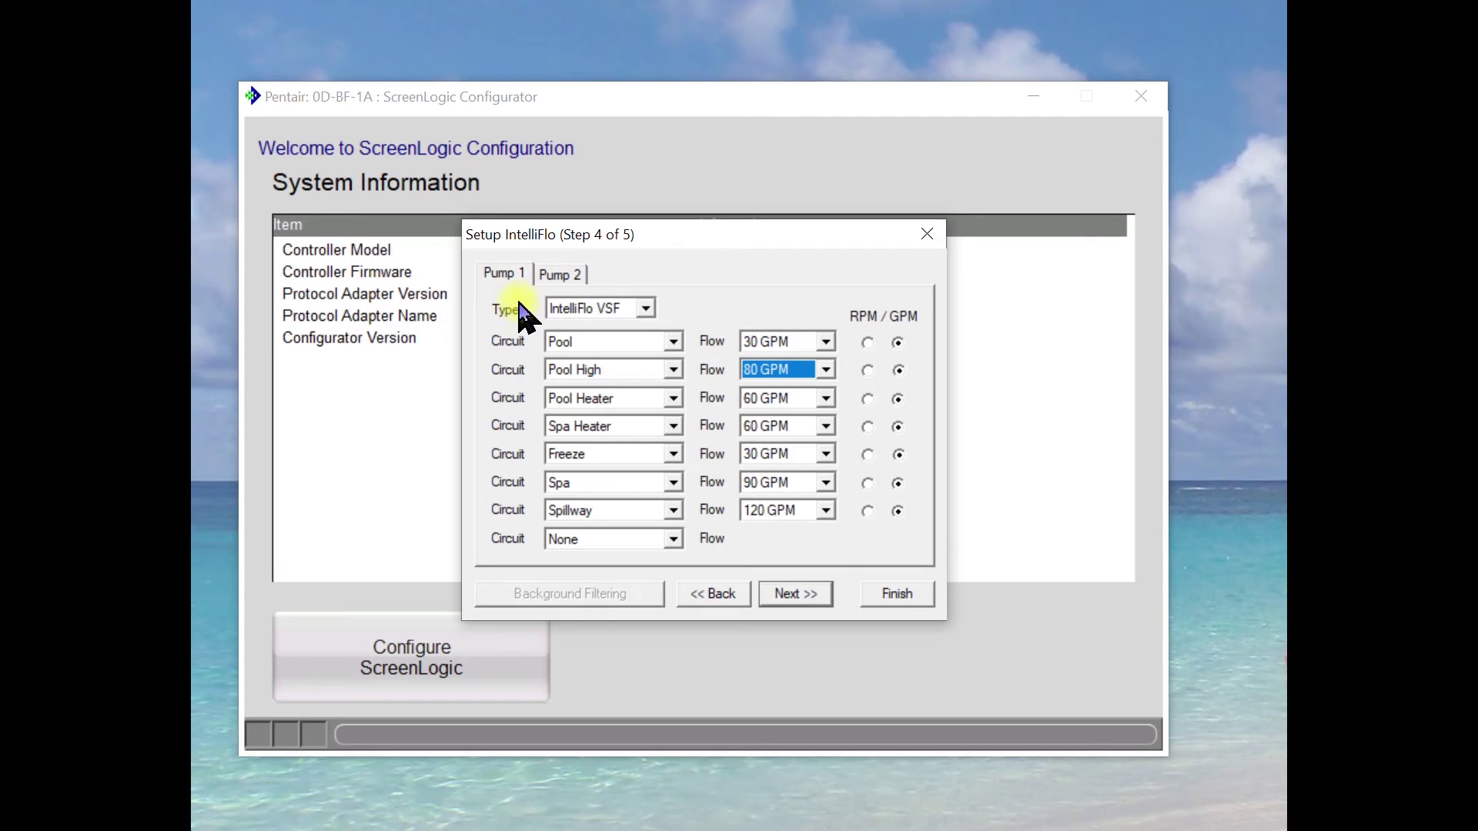
{"action": "left_click", "coordinate": [573, 277]}
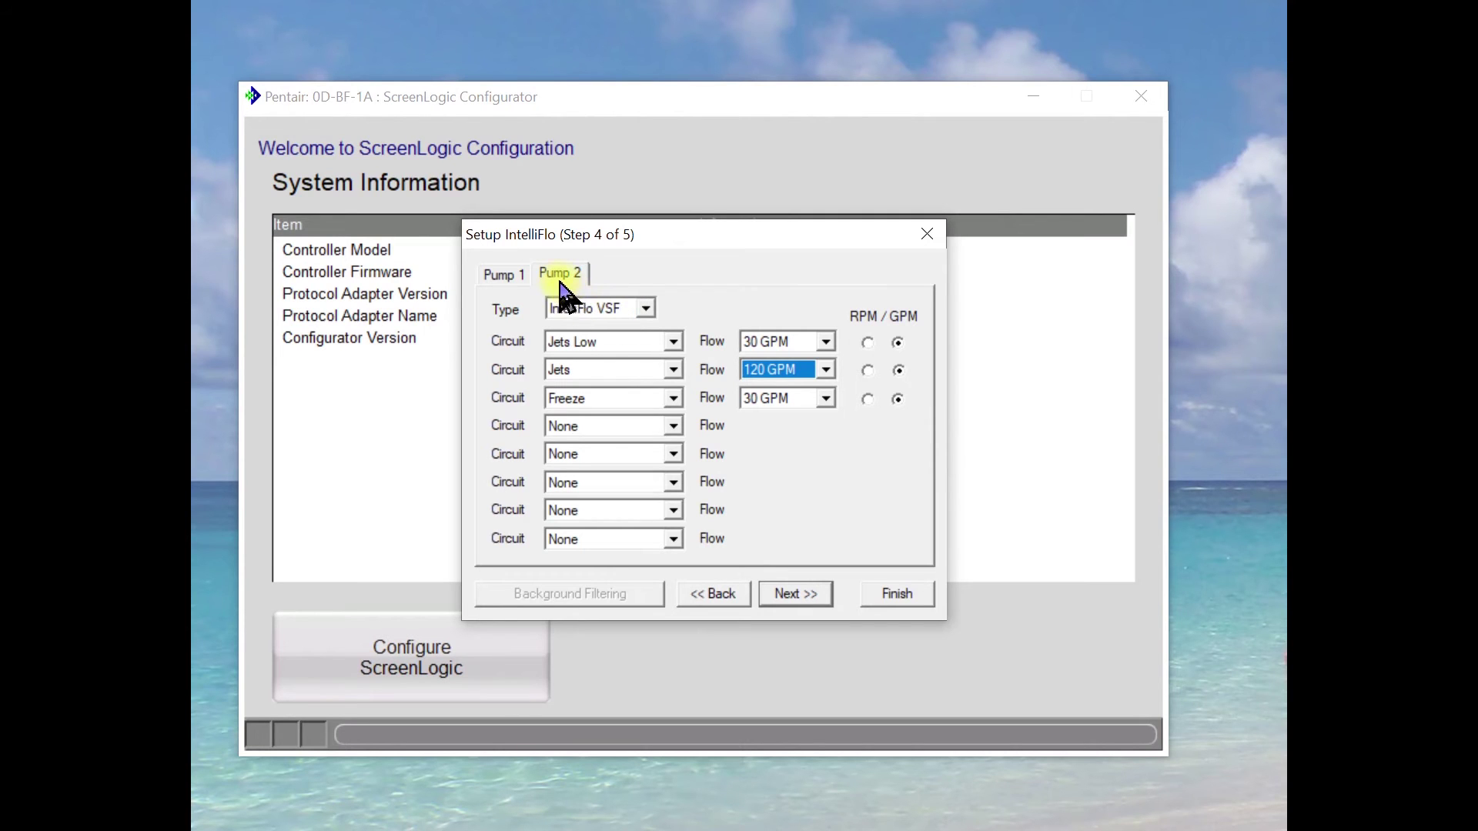
{"action": "left_click", "coordinate": [799, 596]}
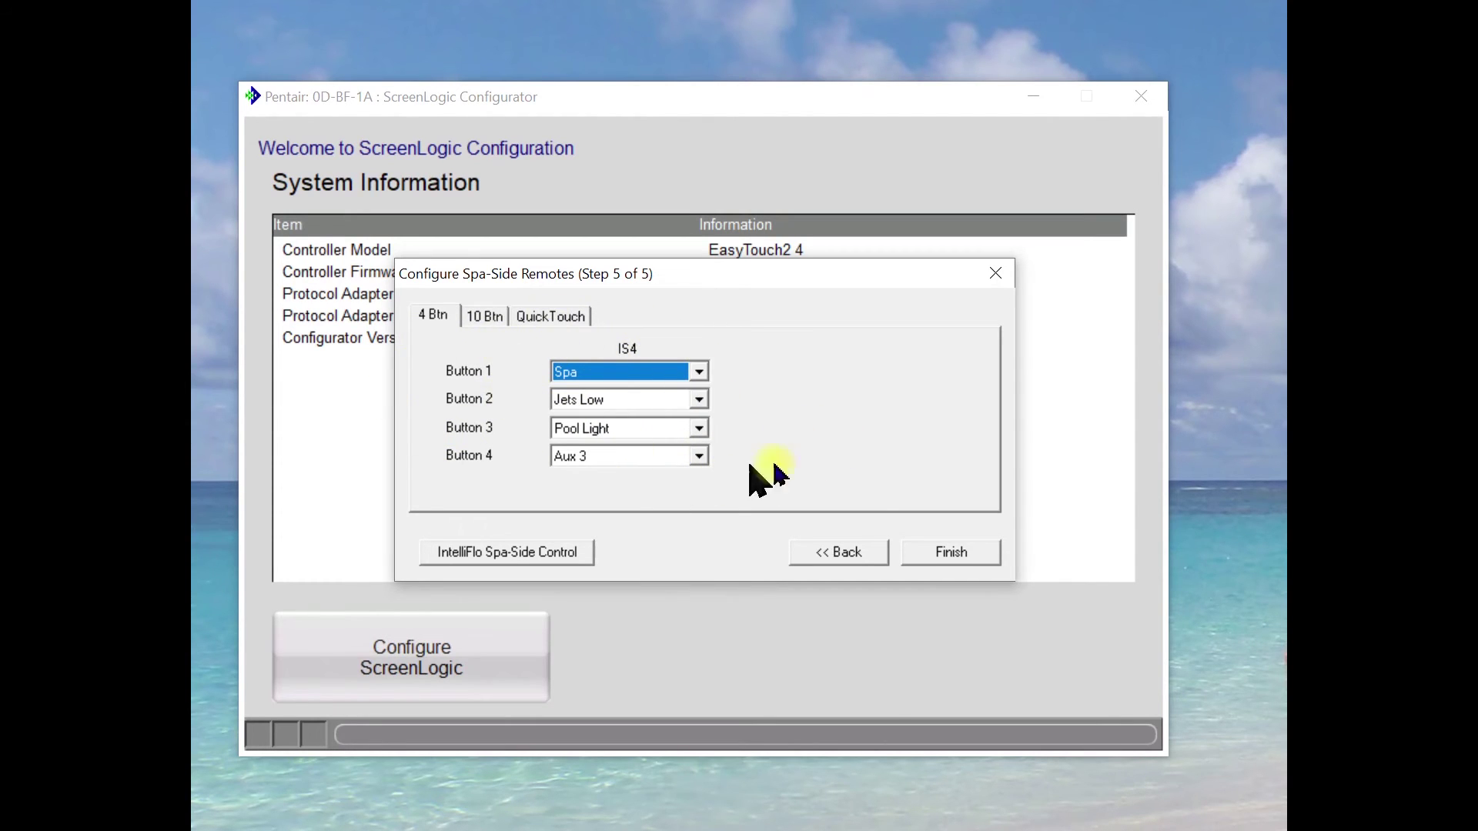
- Finish the Configure Spa-Side Remotes step and close the ScreenLogic Configurator window
{"action": "left_click", "coordinate": [941, 554]}
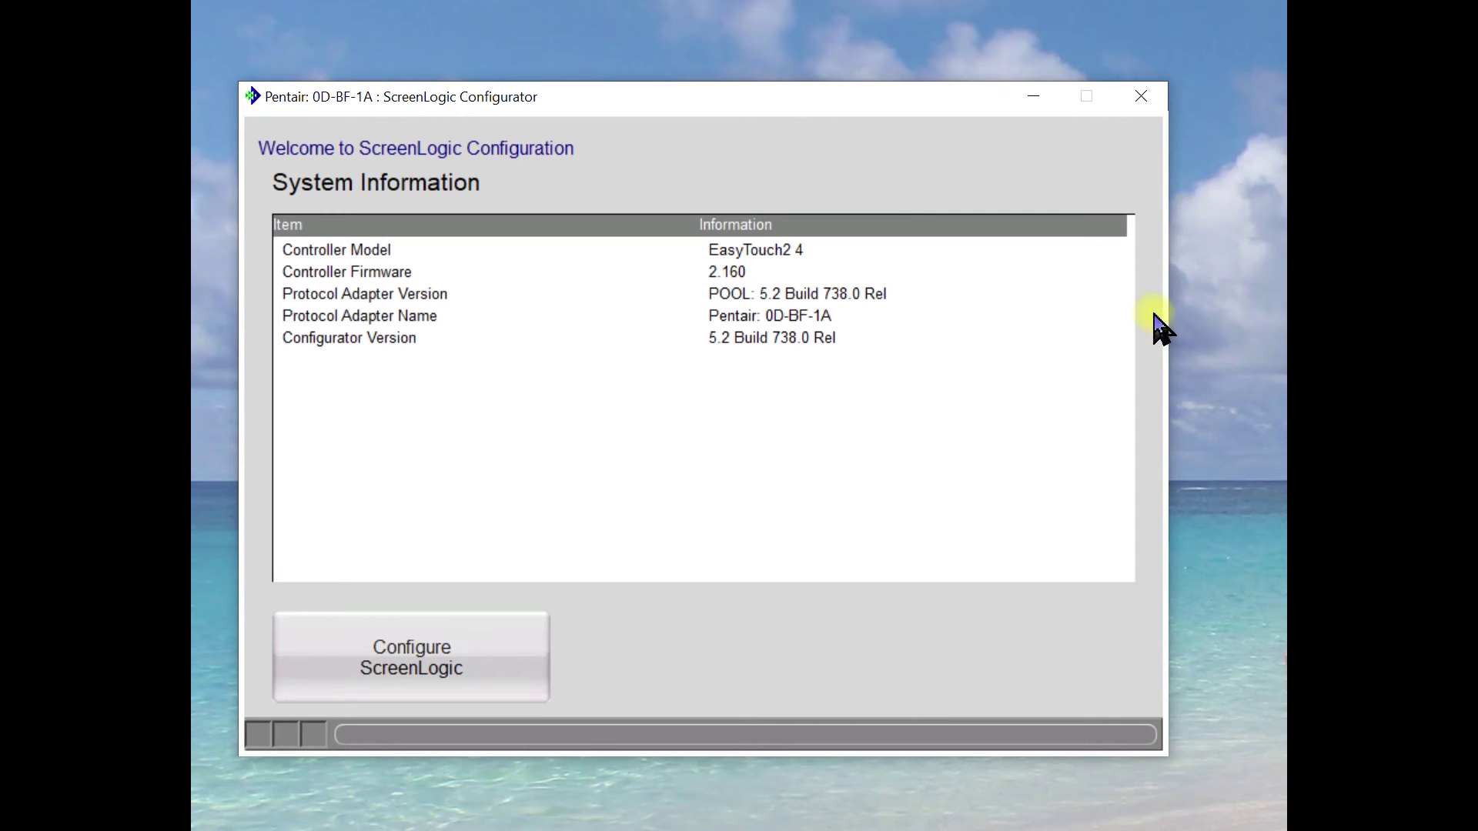
{"action": "left_click", "coordinate": [1153, 98]}
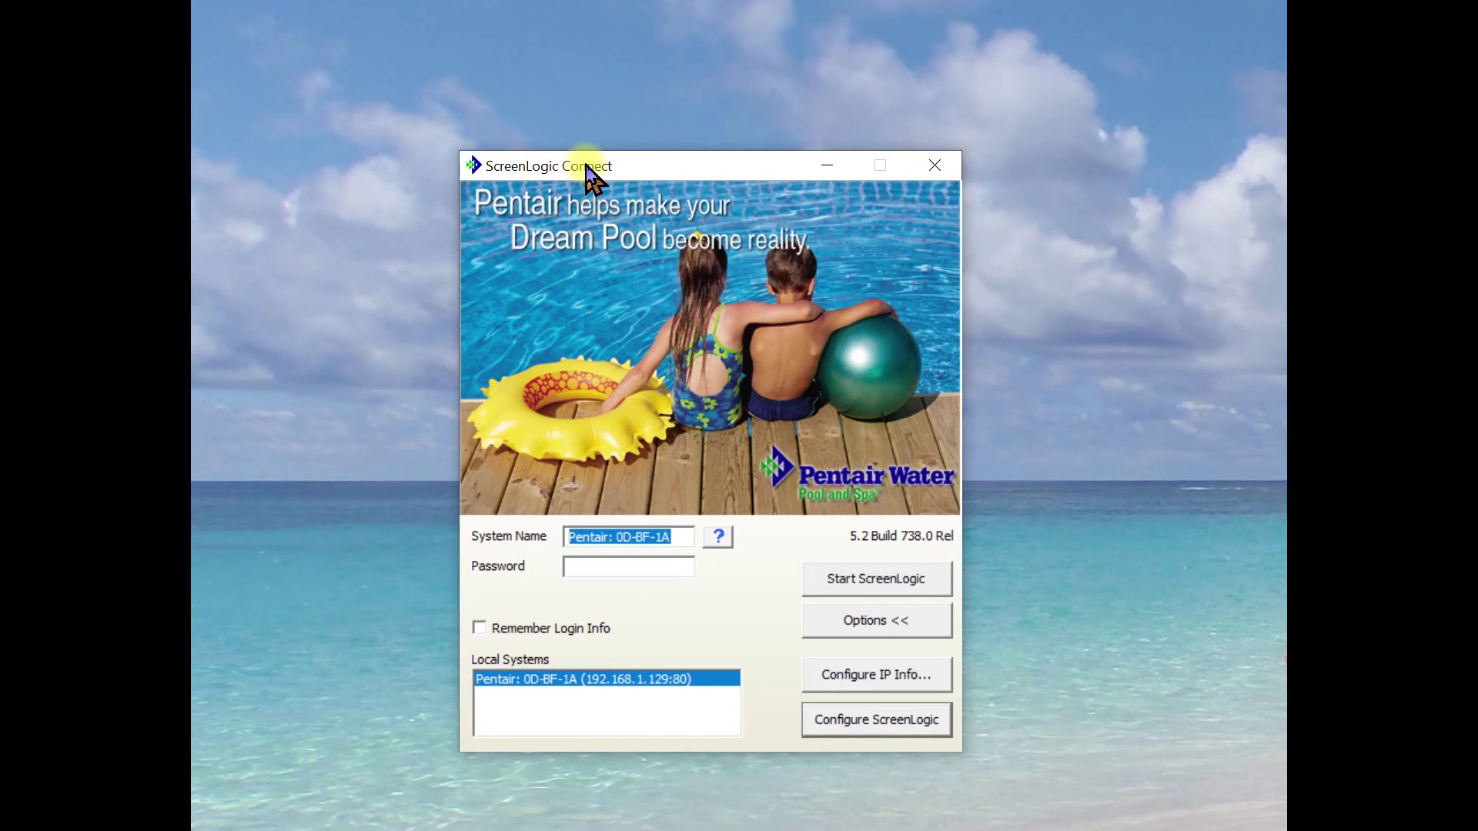
- Start ScreenLogic for this pool system and open the Main Pool/Spa control screen
{"action": "left_click", "coordinate": [852, 591]}
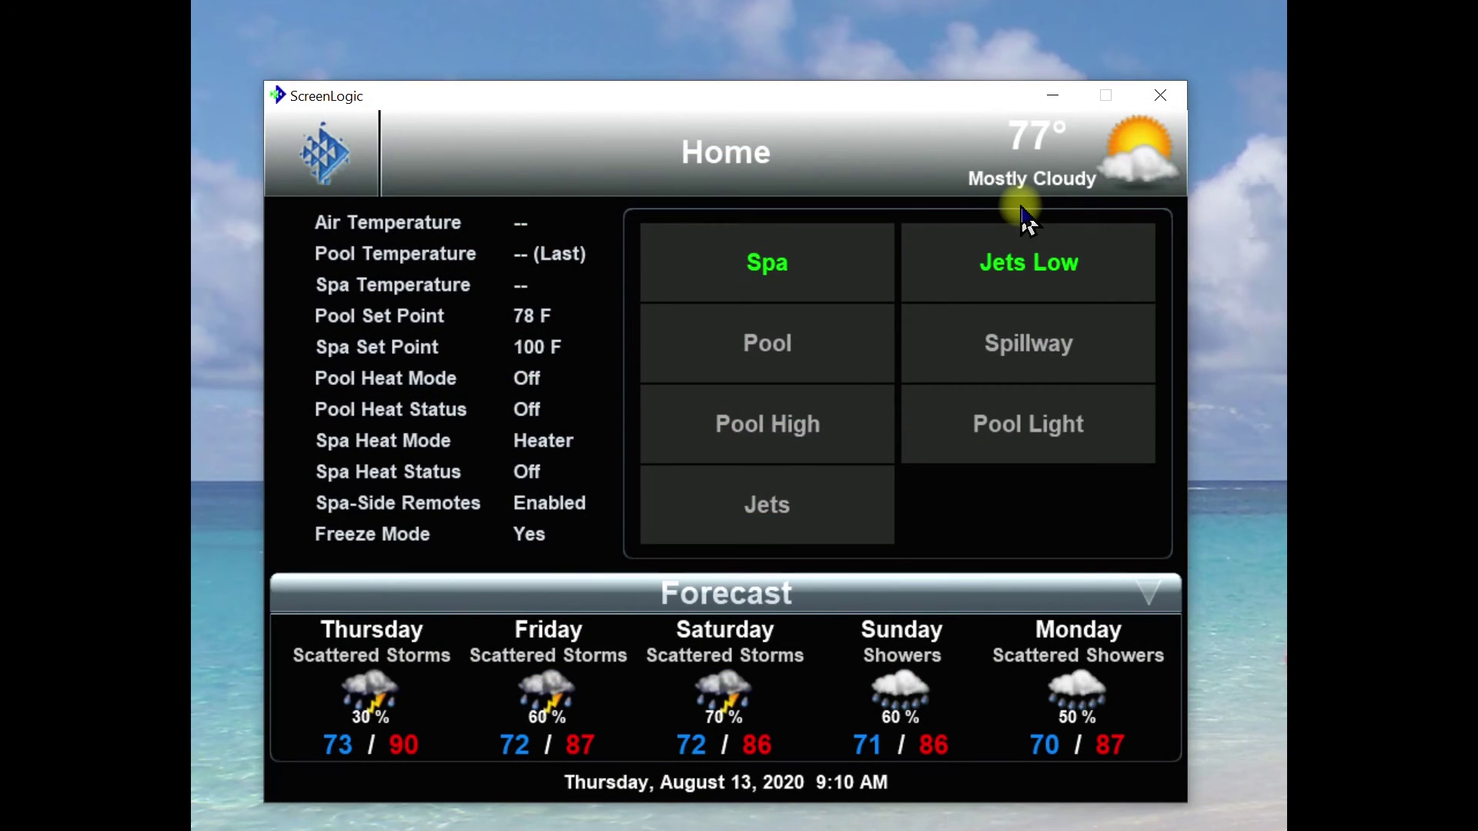
{"action": "left_click", "coordinate": [322, 161]}
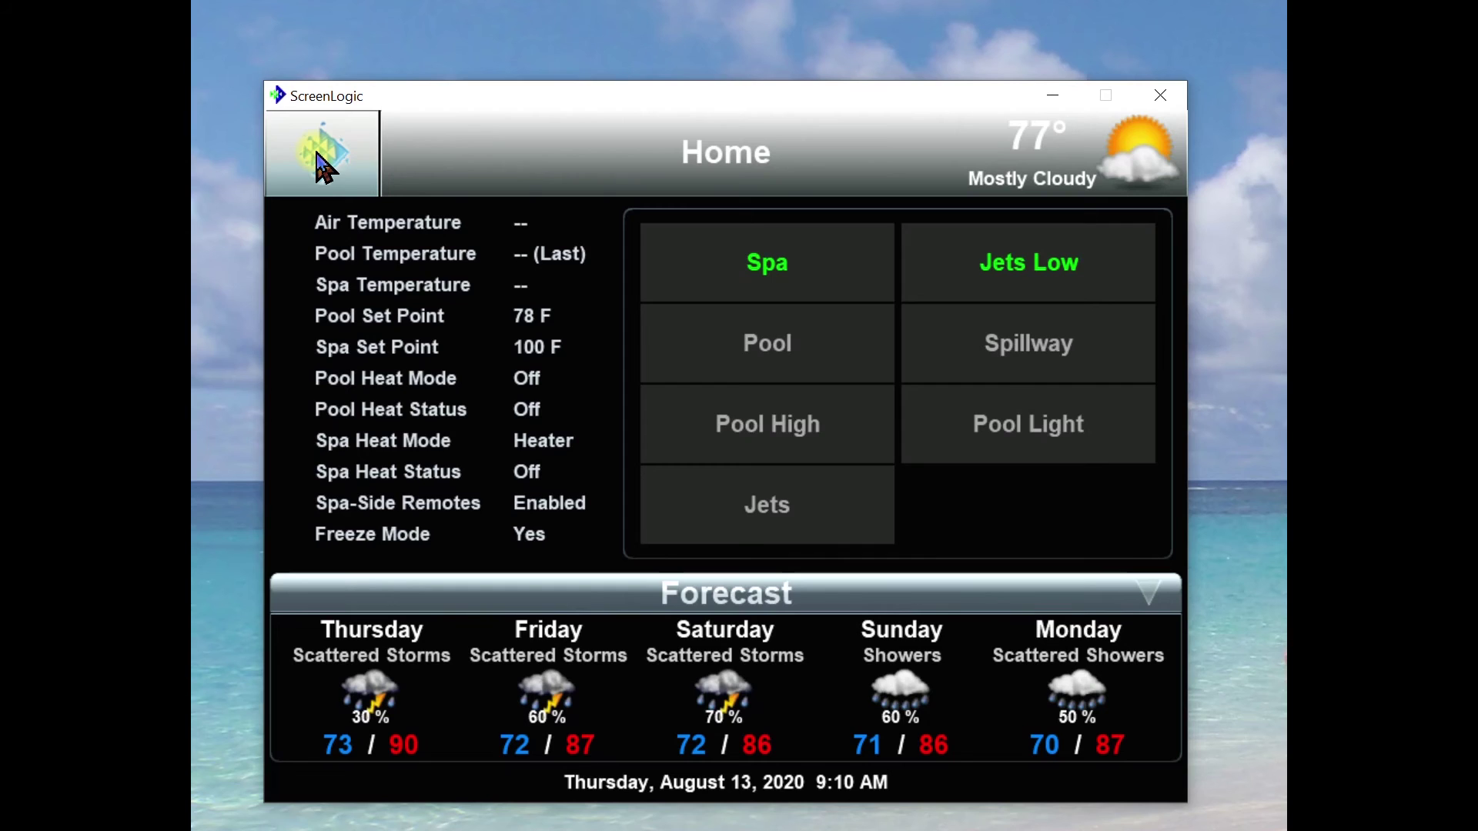
{"action": "left_click", "coordinate": [371, 292]}
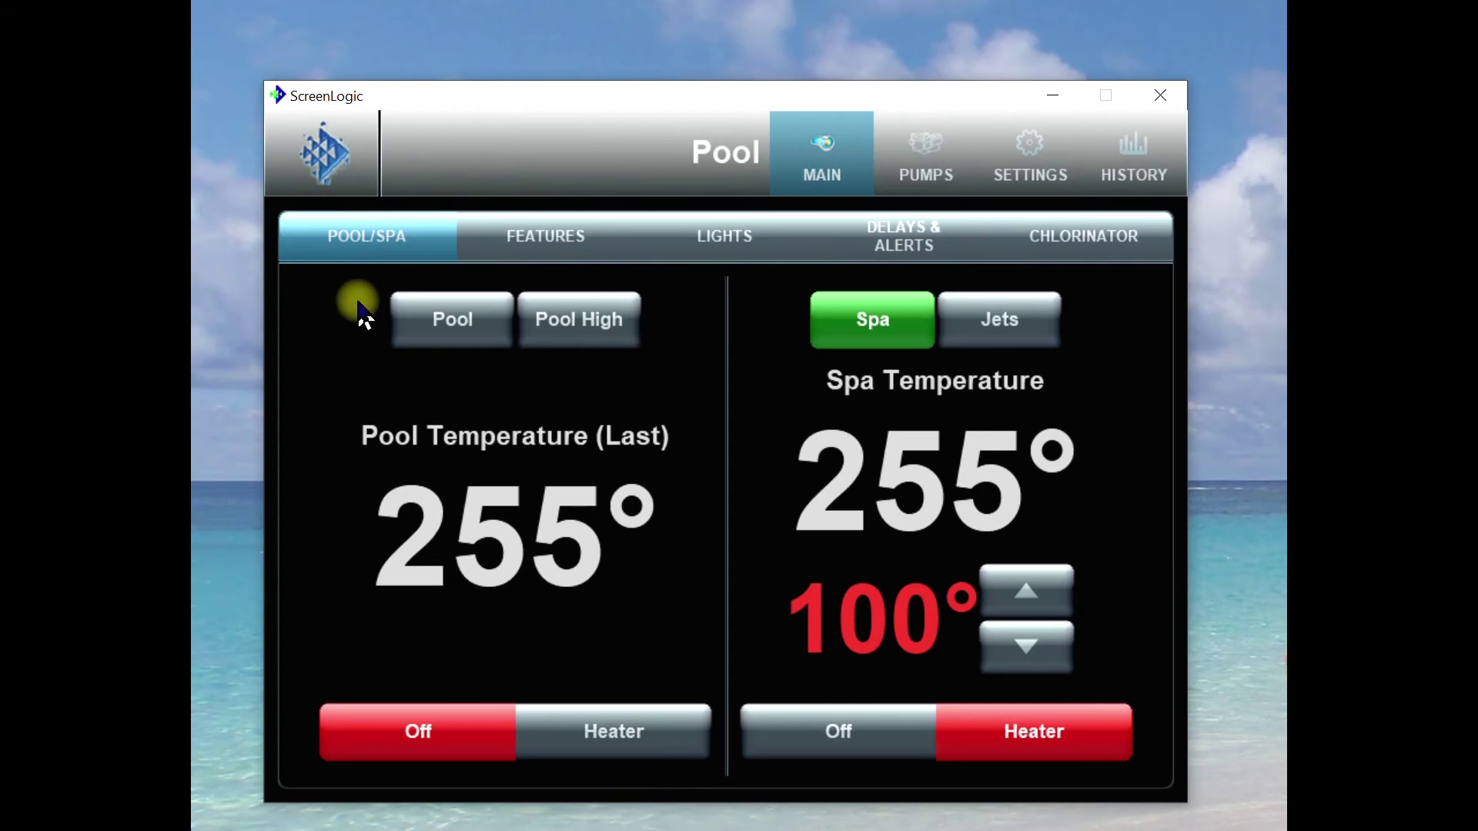
- Switch to Pool mode, view the Jets Low and Spillway features, then open Settings Schedule
{"action": "left_click", "coordinate": [442, 333]}
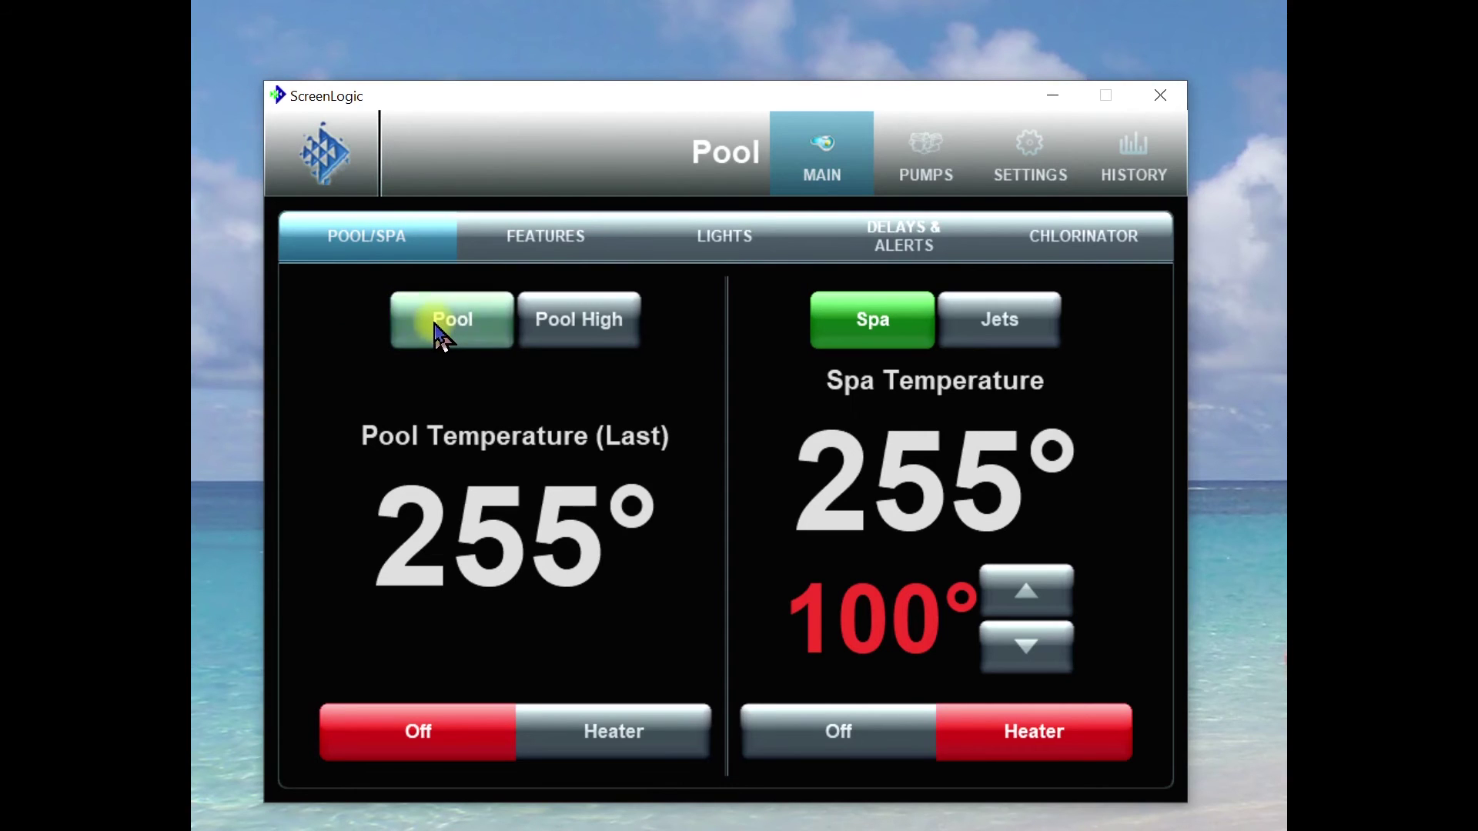
{"action": "left_click", "coordinate": [576, 331]}
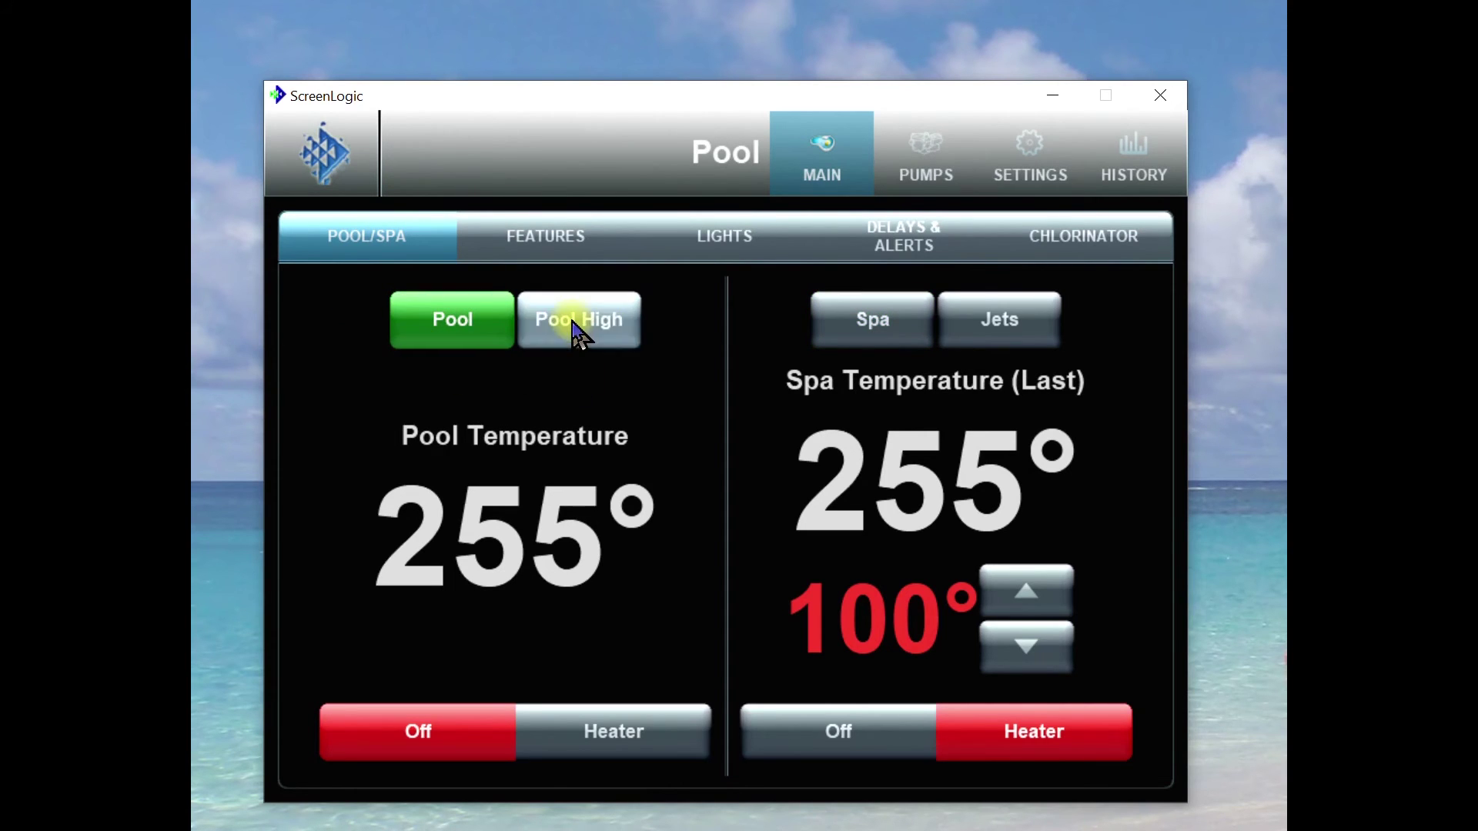
{"action": "left_click", "coordinate": [555, 247]}
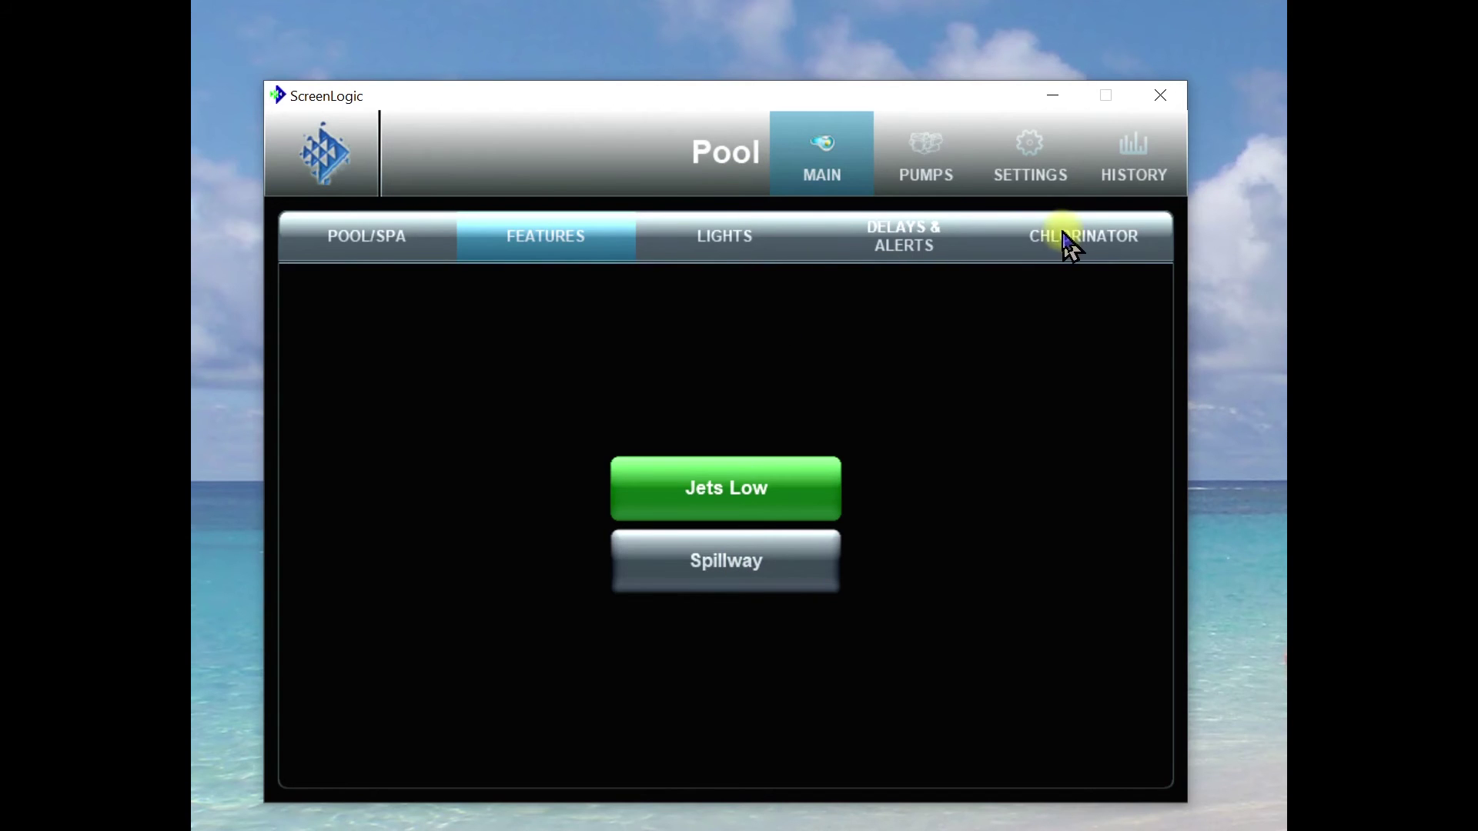
{"action": "left_click", "coordinate": [1041, 154]}
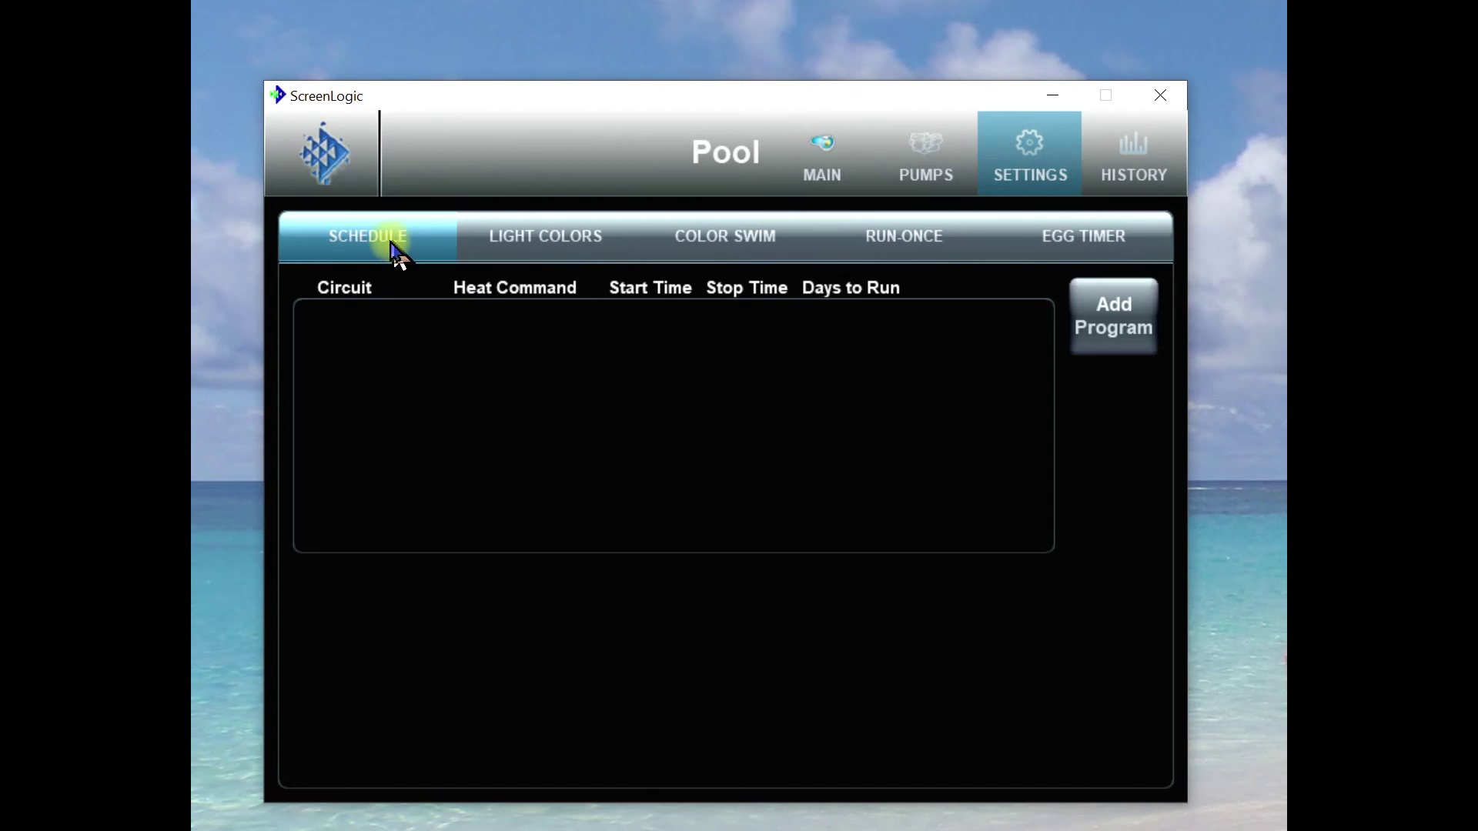
- Add a daily Pool program starting at 6:00 AM and stopping at 5:59 AM
{"action": "left_click", "coordinate": [1124, 312]}
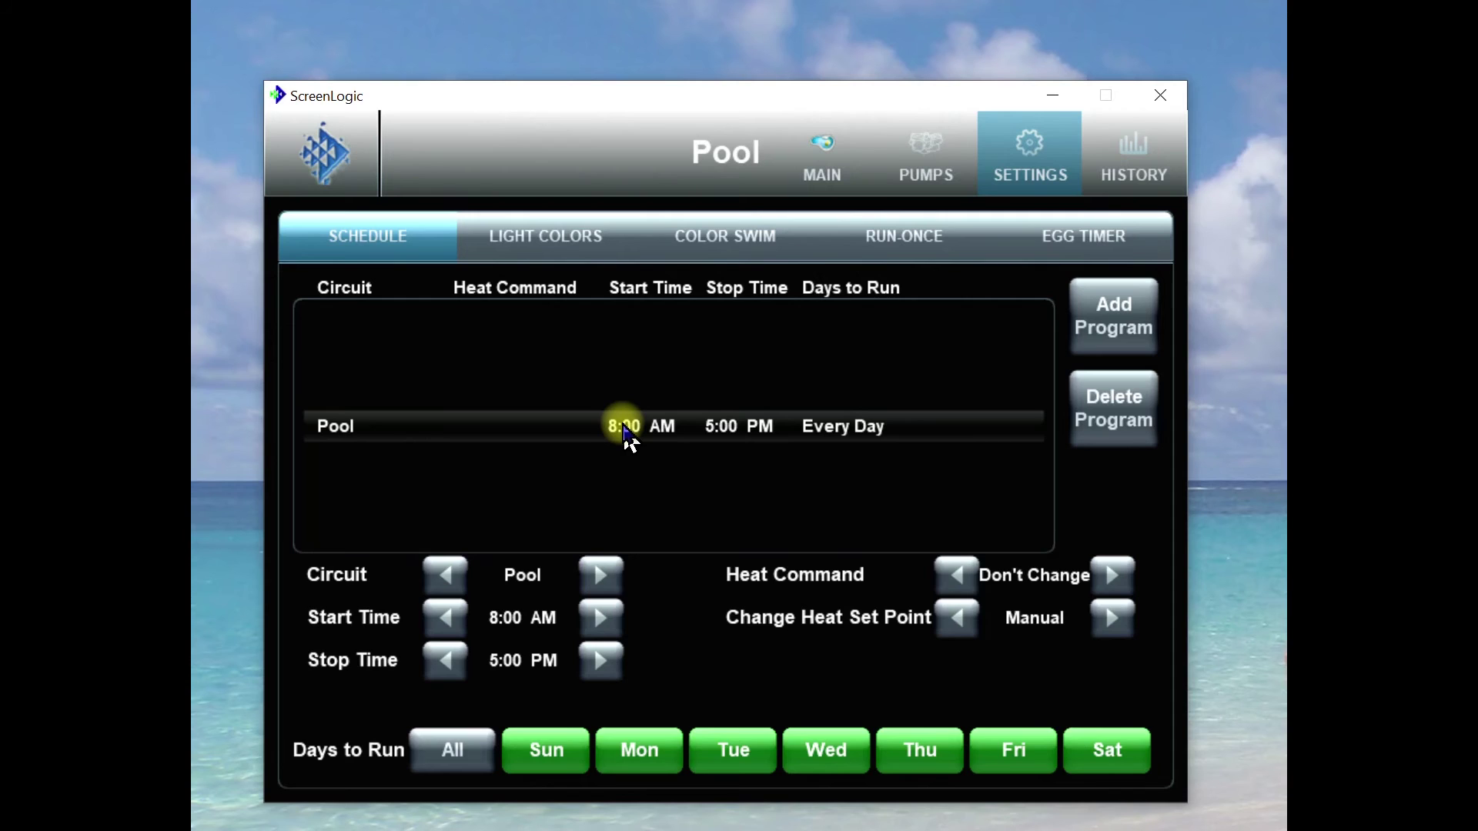
{"action": "left_click", "coordinate": [444, 617]}
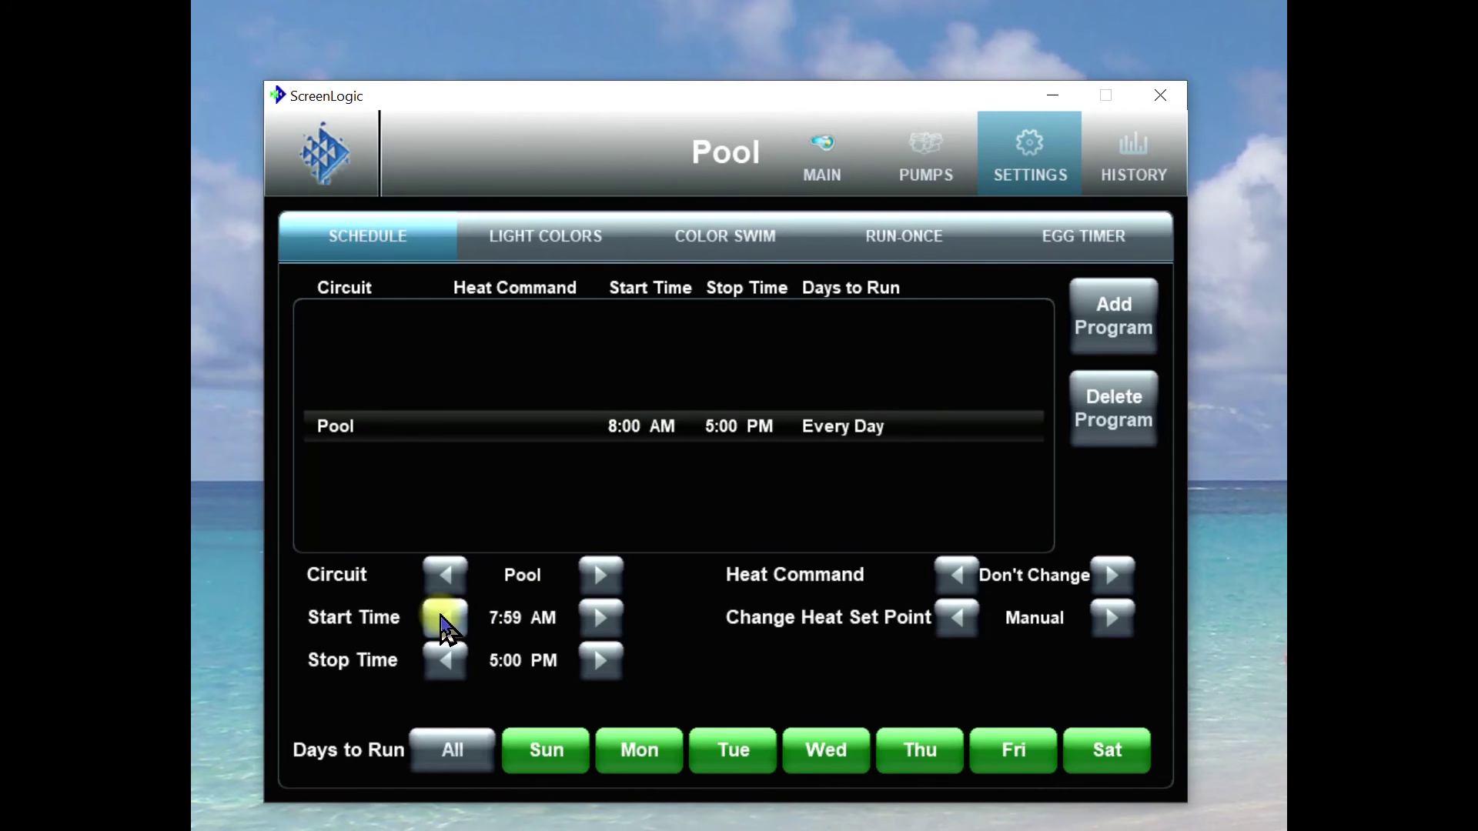
{"action": "left_click", "coordinate": [444, 617]}
{"action": "left_click", "coordinate": [446, 620]}
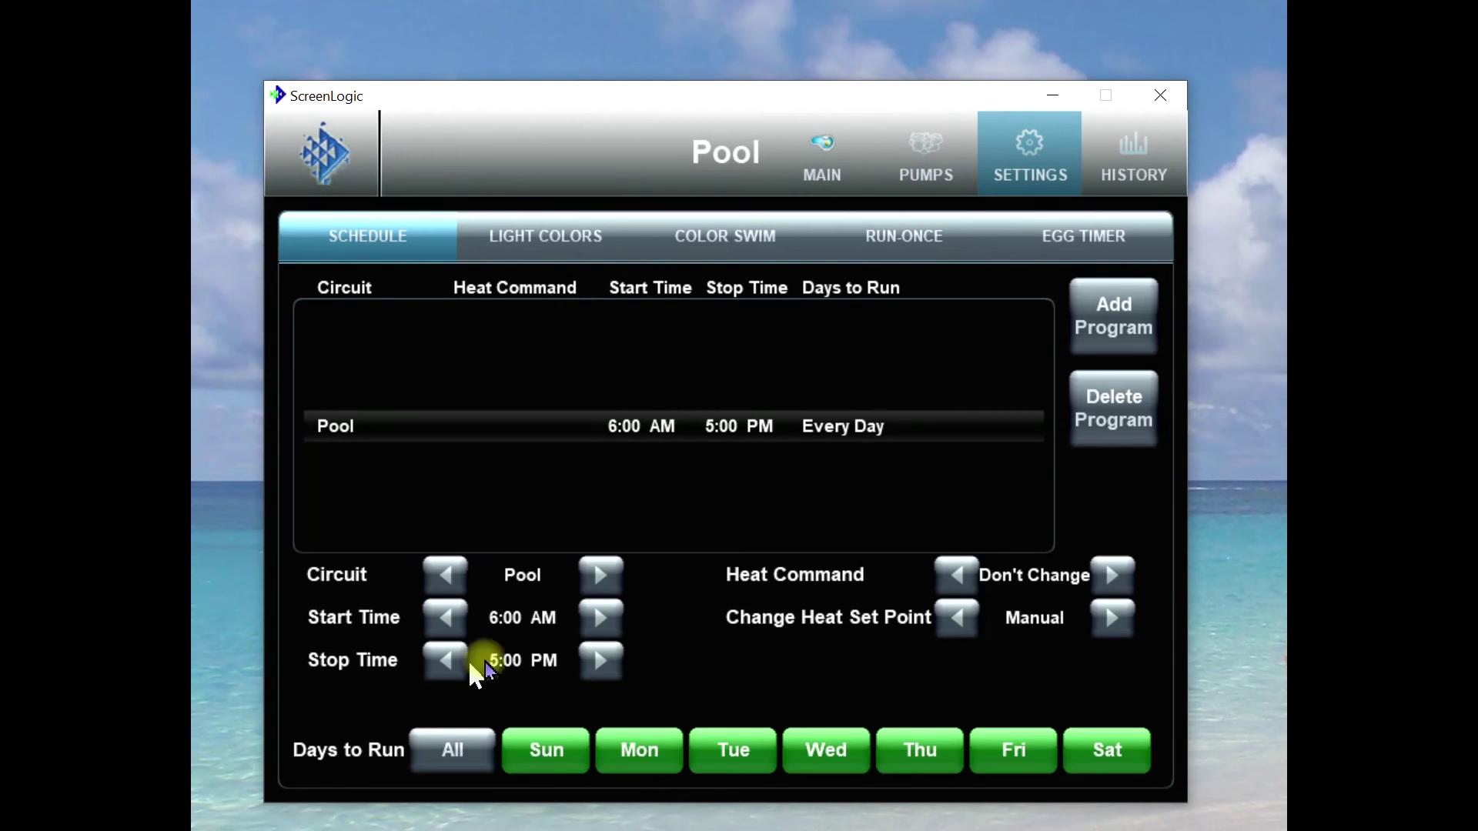
{"action": "left_click", "coordinate": [607, 673]}
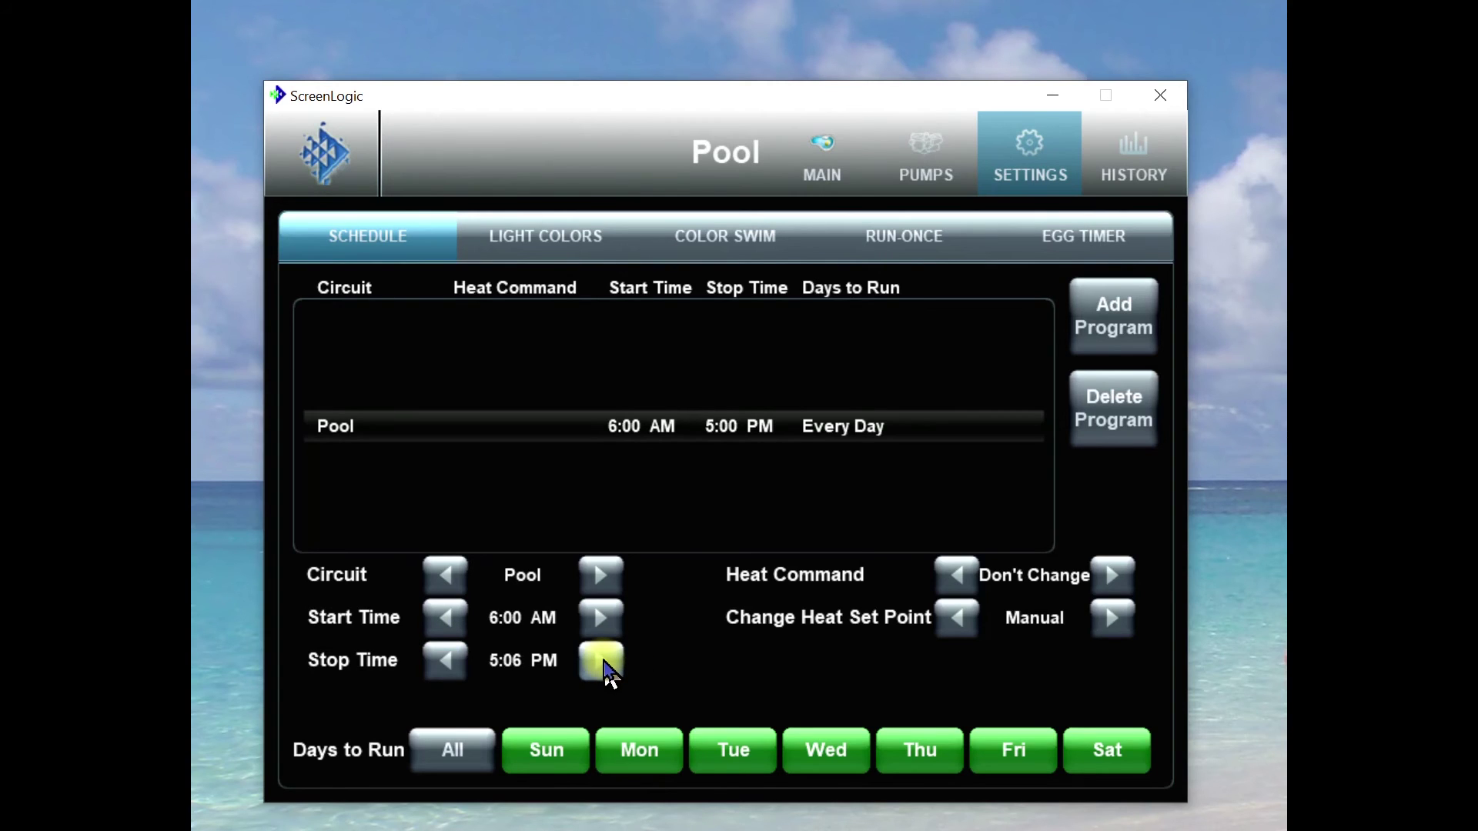
{"action": "left_click", "coordinate": [609, 673]}
{"action": "left_click", "coordinate": [609, 673]}
{"action": "left_click", "coordinate": [605, 664]}
{"action": "left_click", "coordinate": [605, 663]}
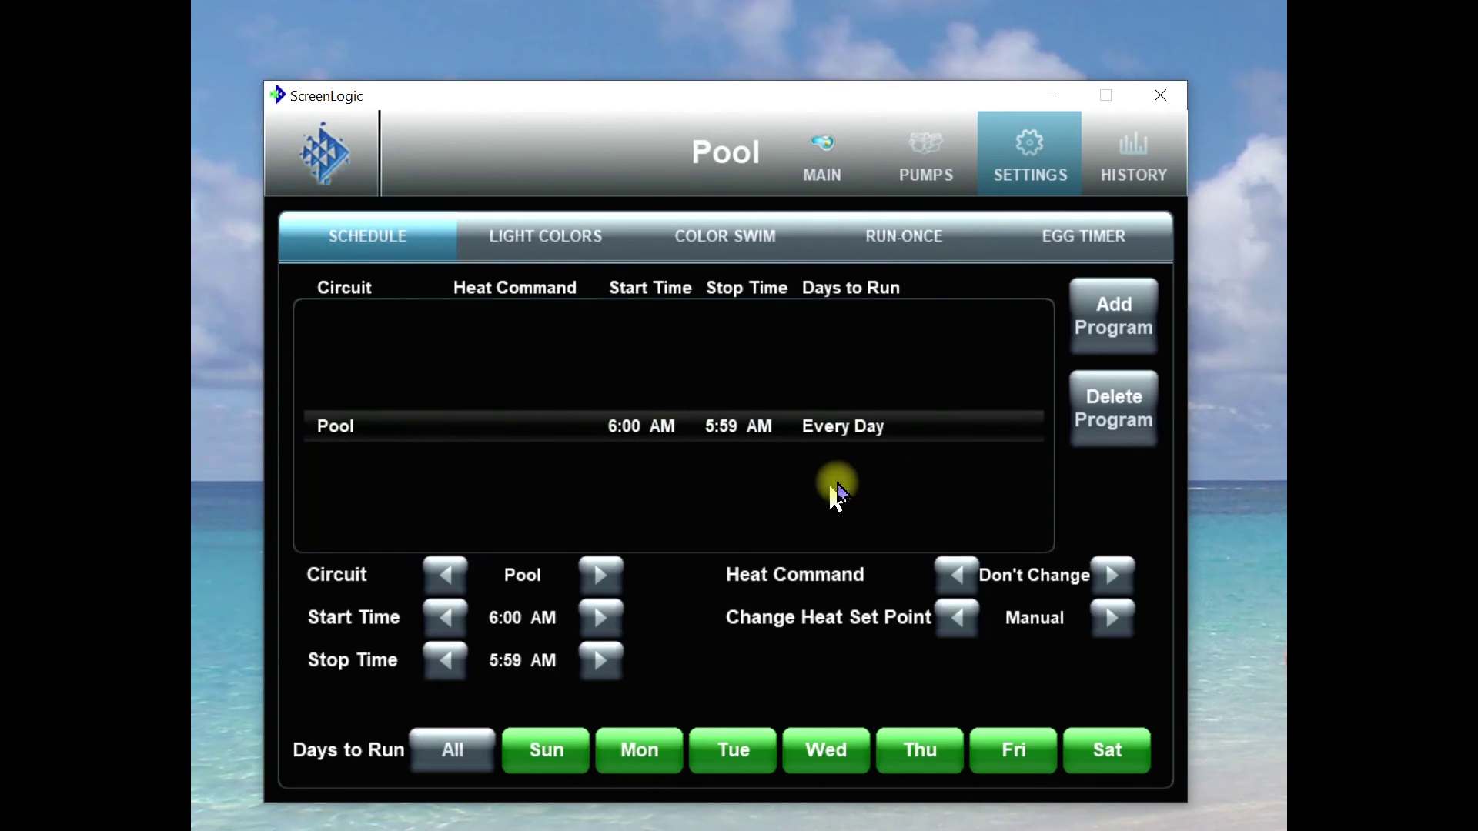
- Add a new program with circuit Pool High, starting 8:00 AM and stopping at 11:00 AM
{"action": "left_click", "coordinate": [1118, 317]}
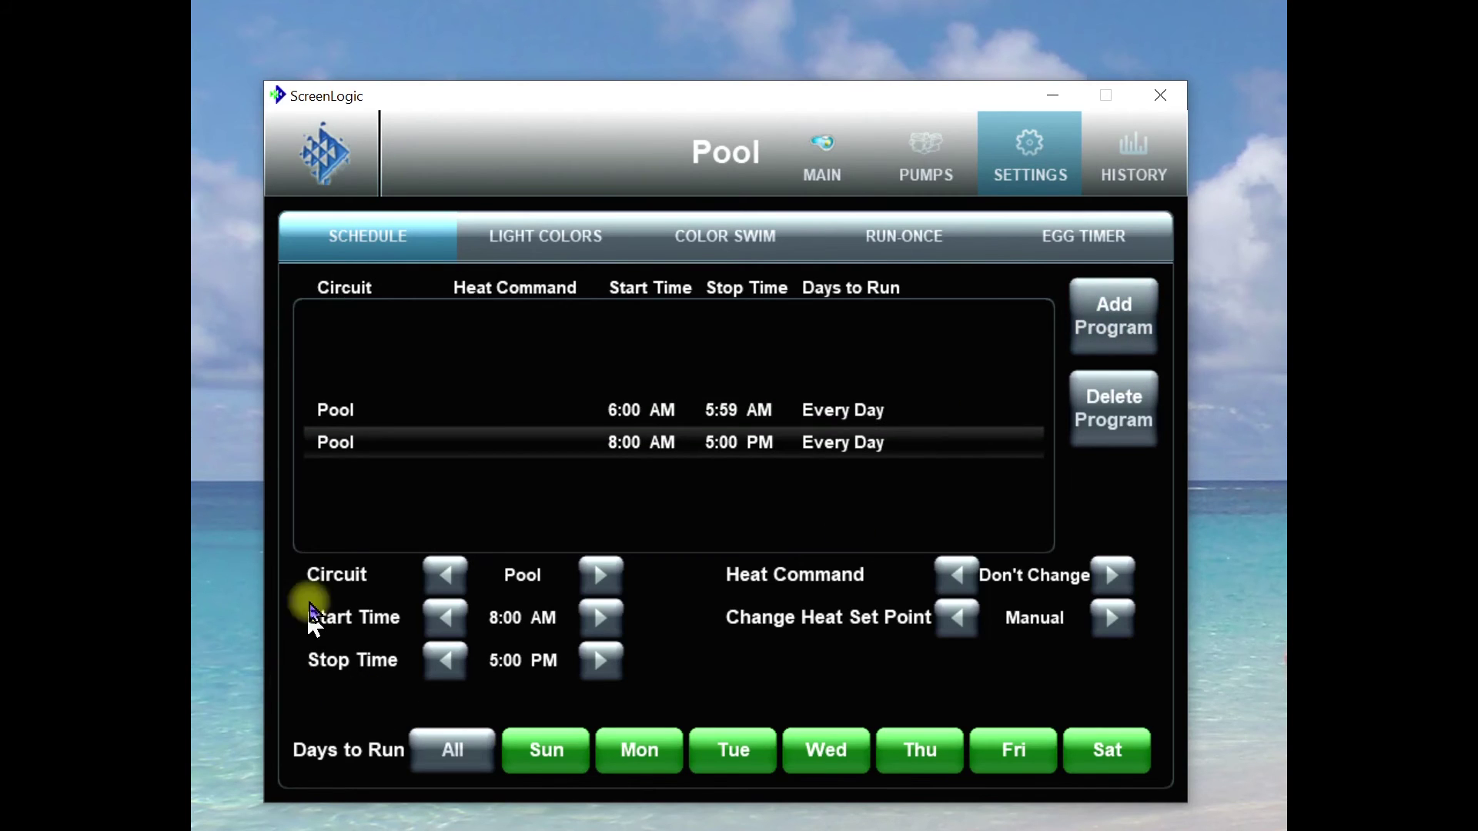
{"action": "left_click", "coordinate": [599, 577]}
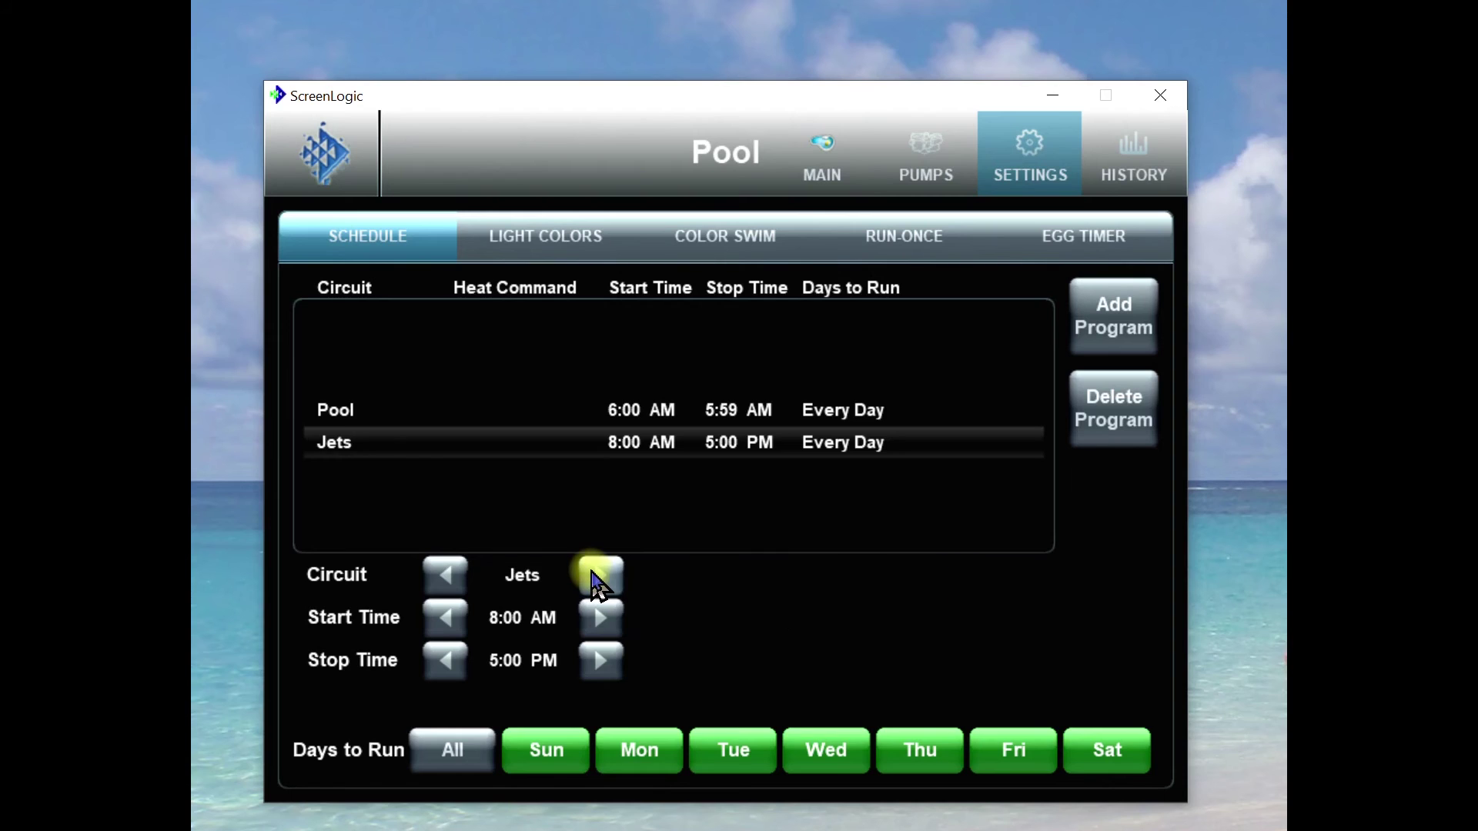
{"action": "left_click", "coordinate": [452, 579]}
{"action": "left_click", "coordinate": [453, 579]}
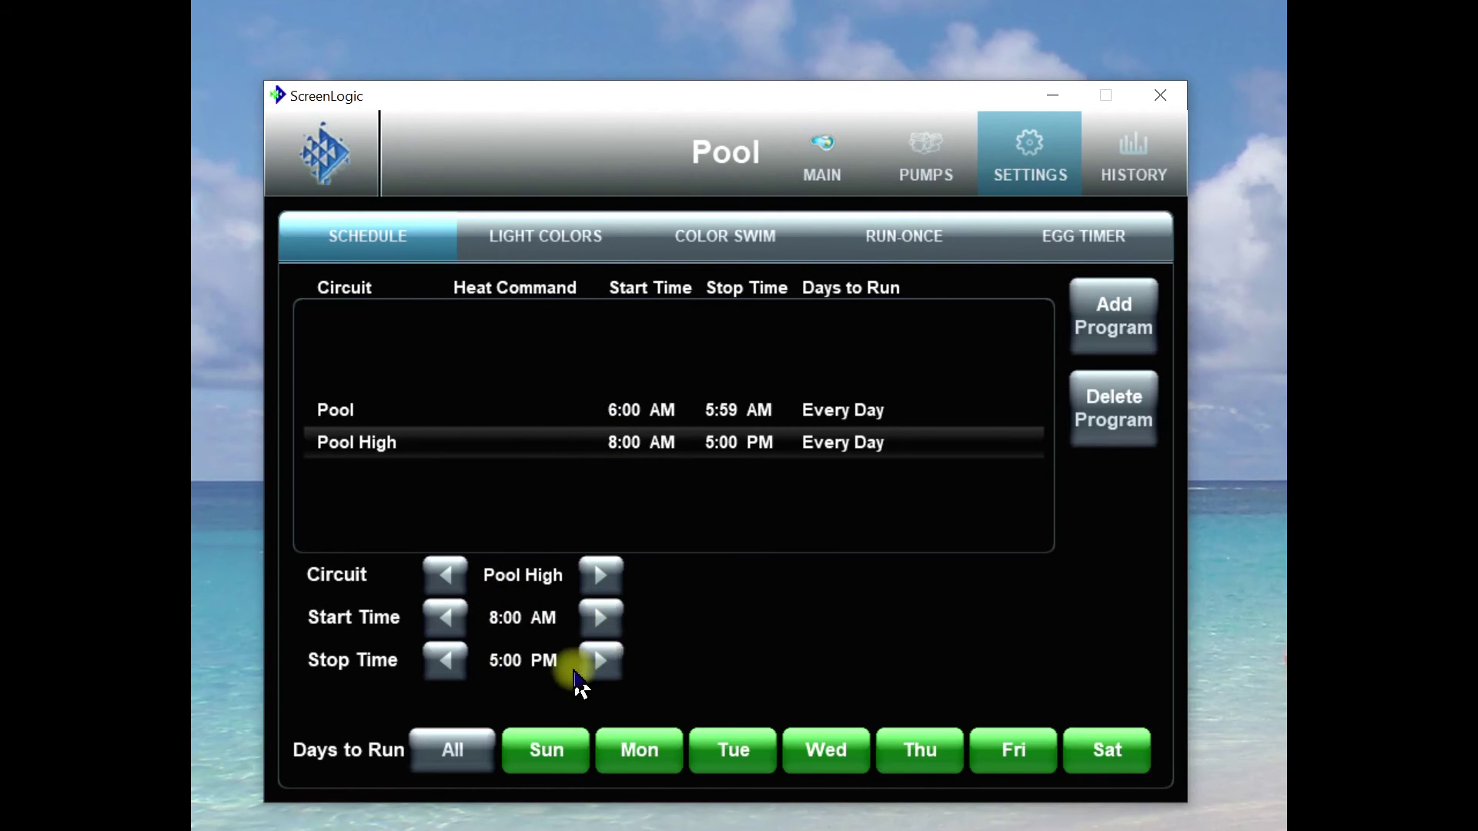
{"action": "left_click", "coordinate": [443, 660]}
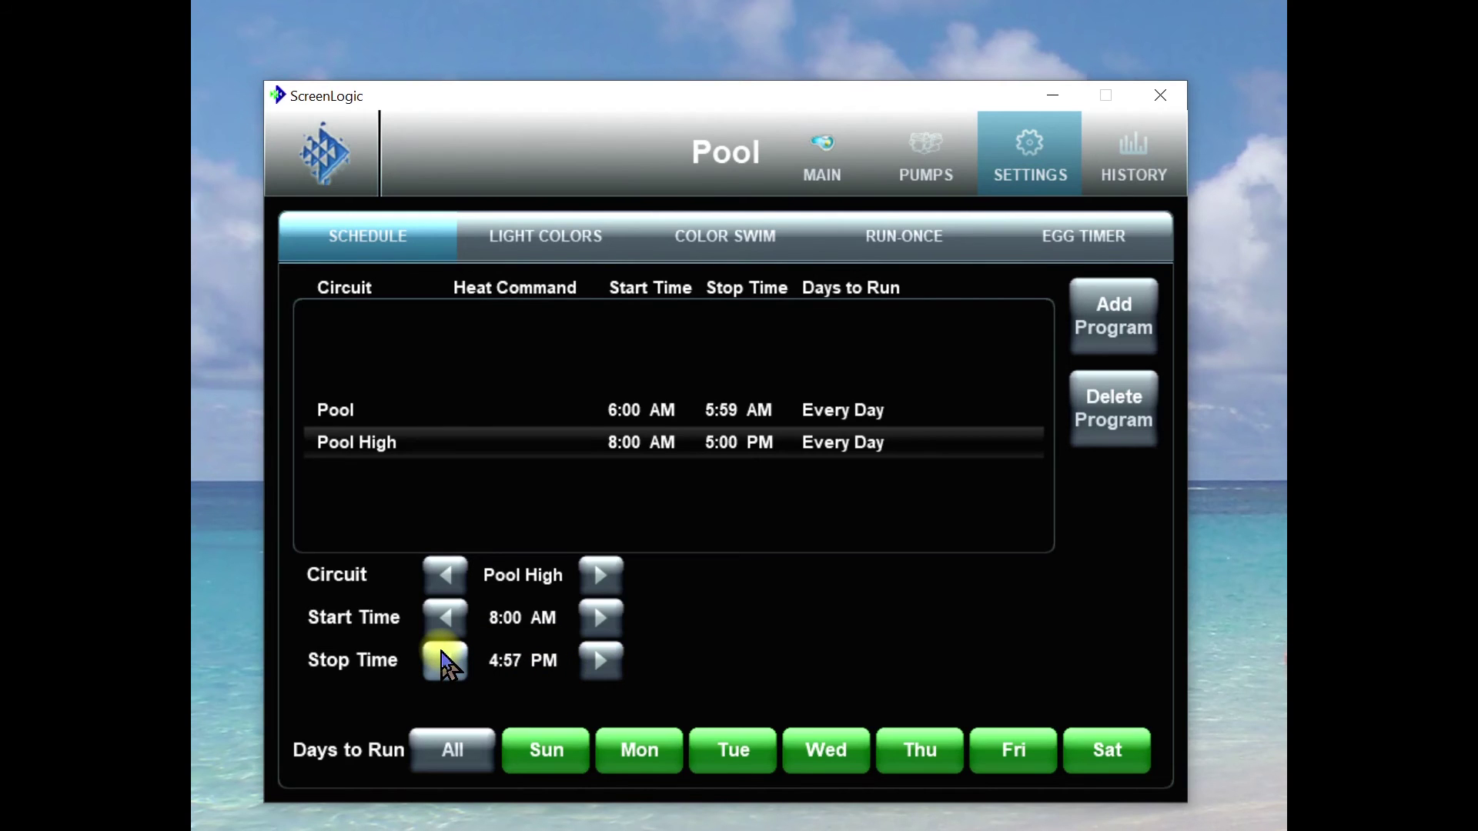
{"action": "left_click_drag", "start_coordinate": [442, 651], "coordinate": [442, 653]}
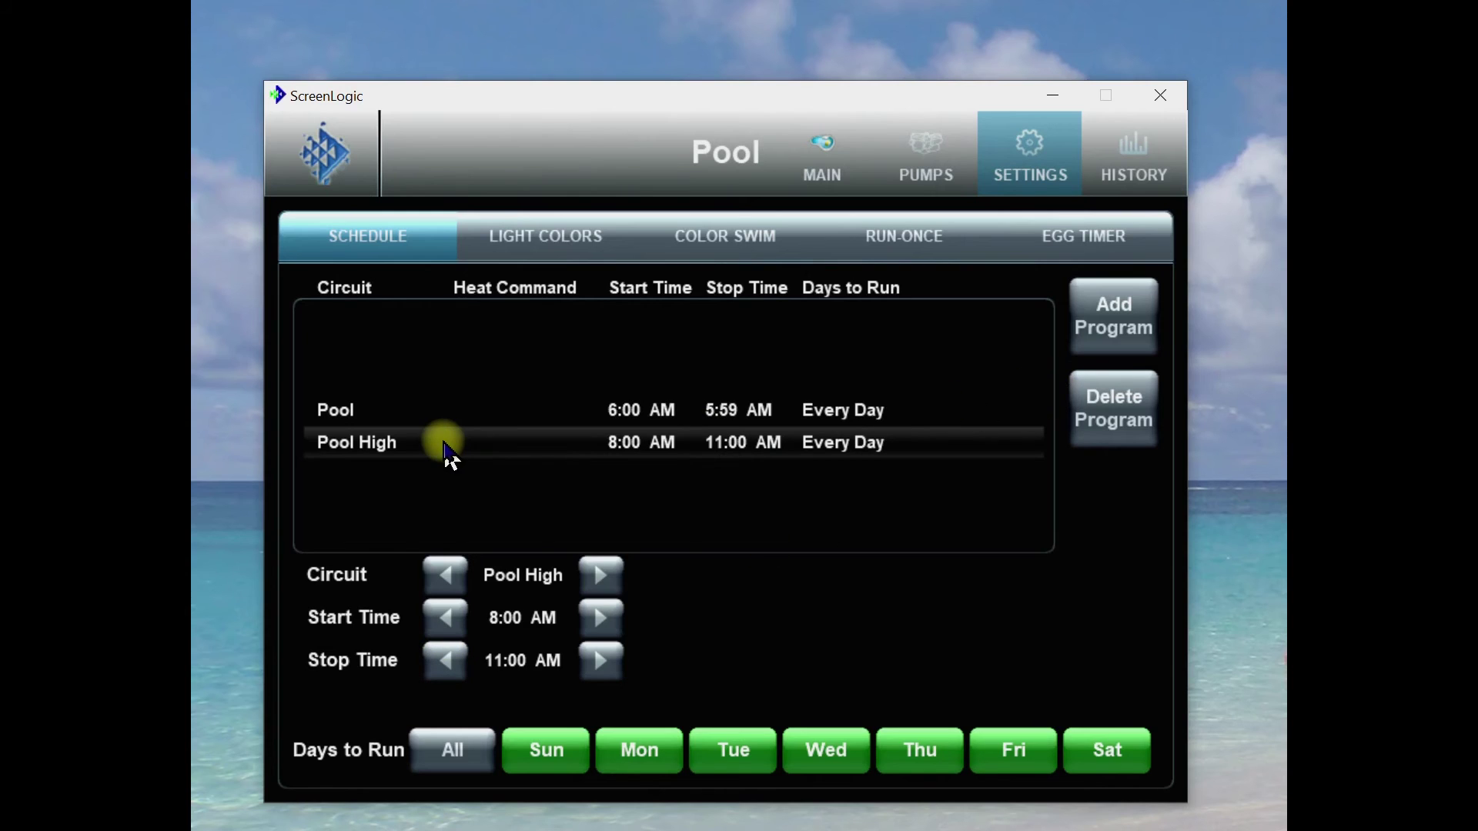
- Add a third program and set its circuit to Jets Low
{"action": "left_click", "coordinate": [1118, 326]}
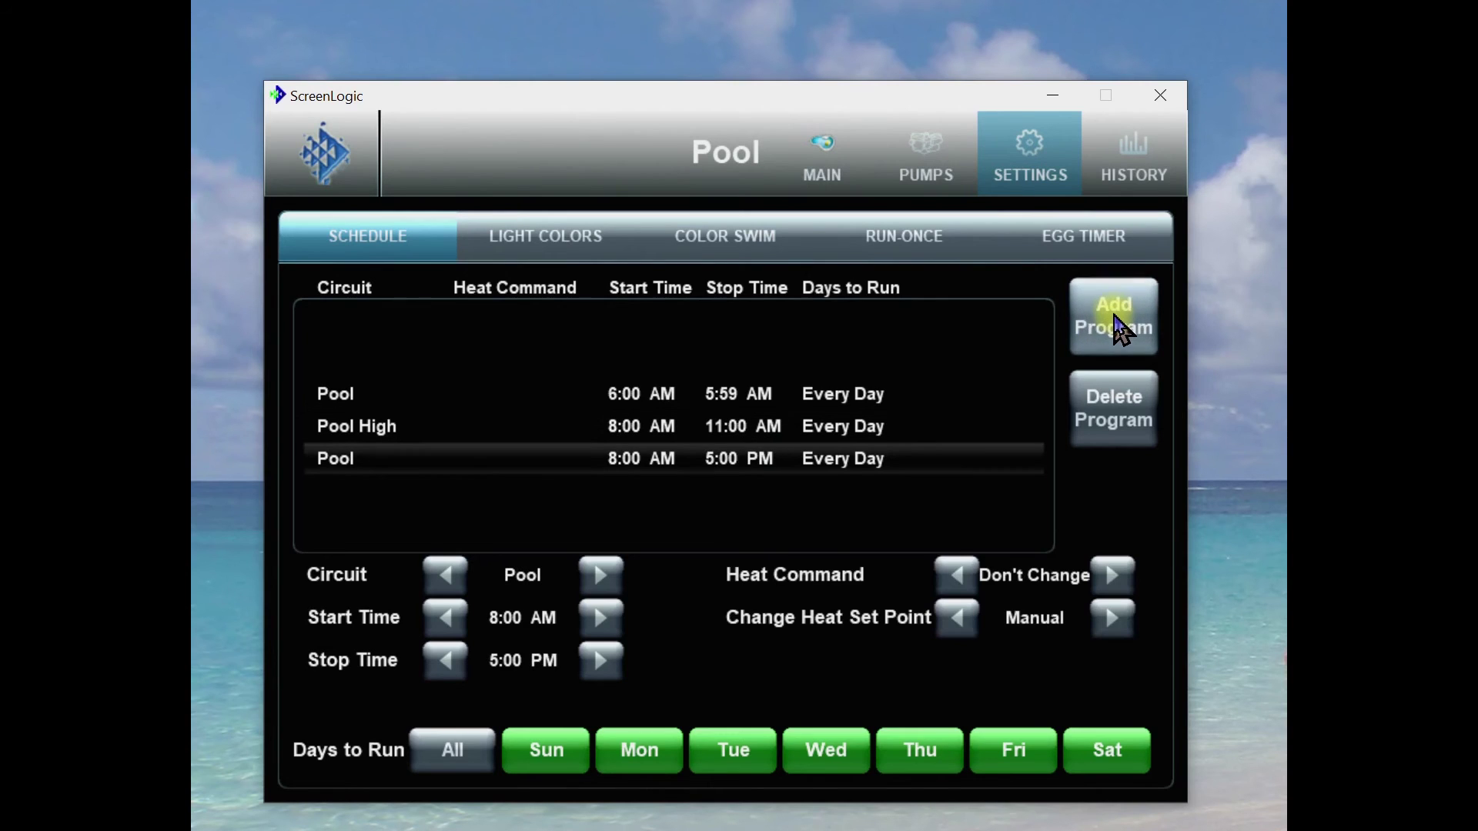
{"action": "left_click", "coordinate": [601, 576]}
{"action": "left_click", "coordinate": [600, 576]}
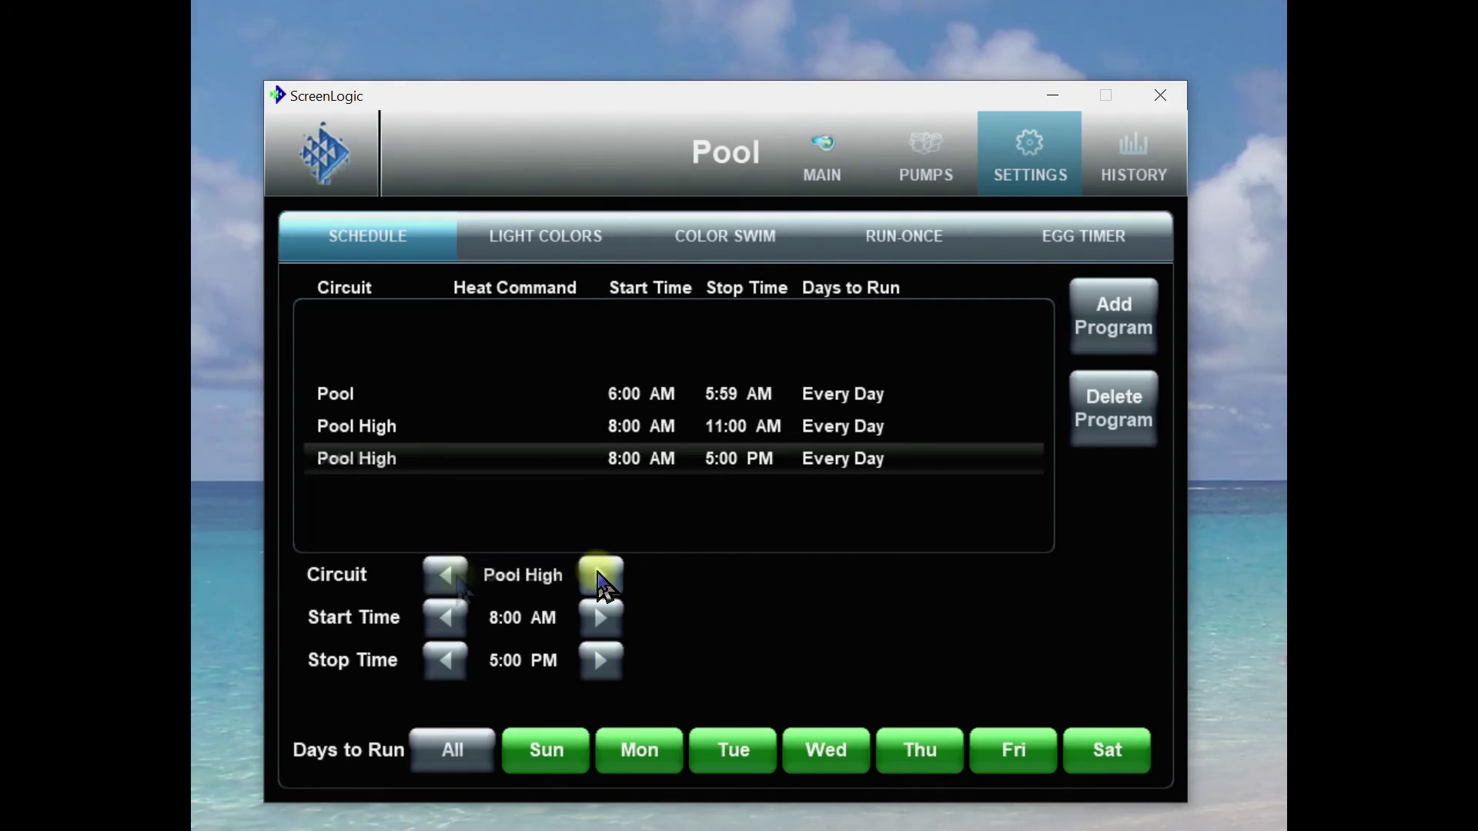
{"action": "left_click", "coordinate": [601, 576]}
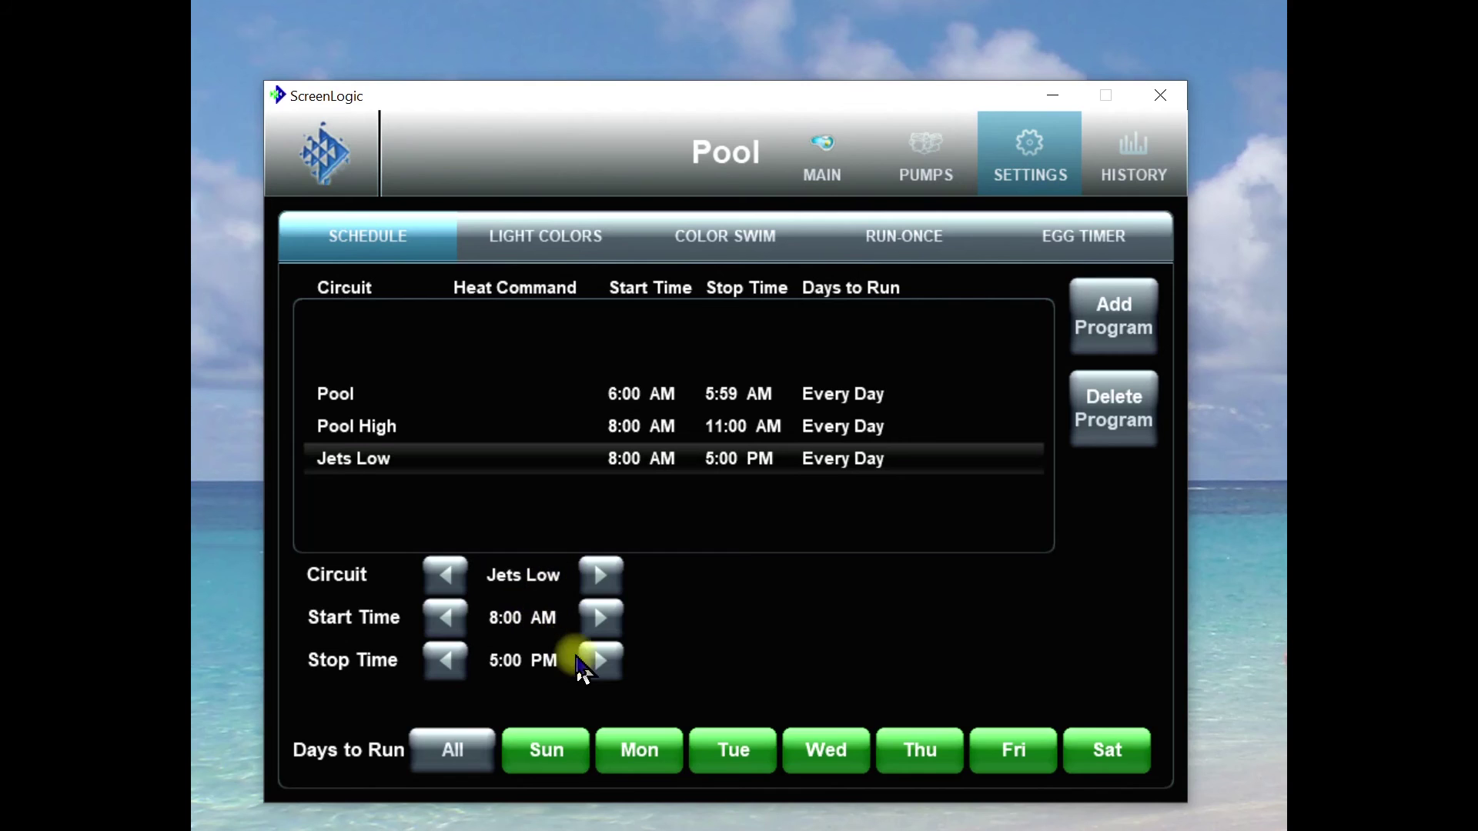
- Set the Jets Low stop time to 8:10 AM
{"action": "left_click", "coordinate": [604, 660]}
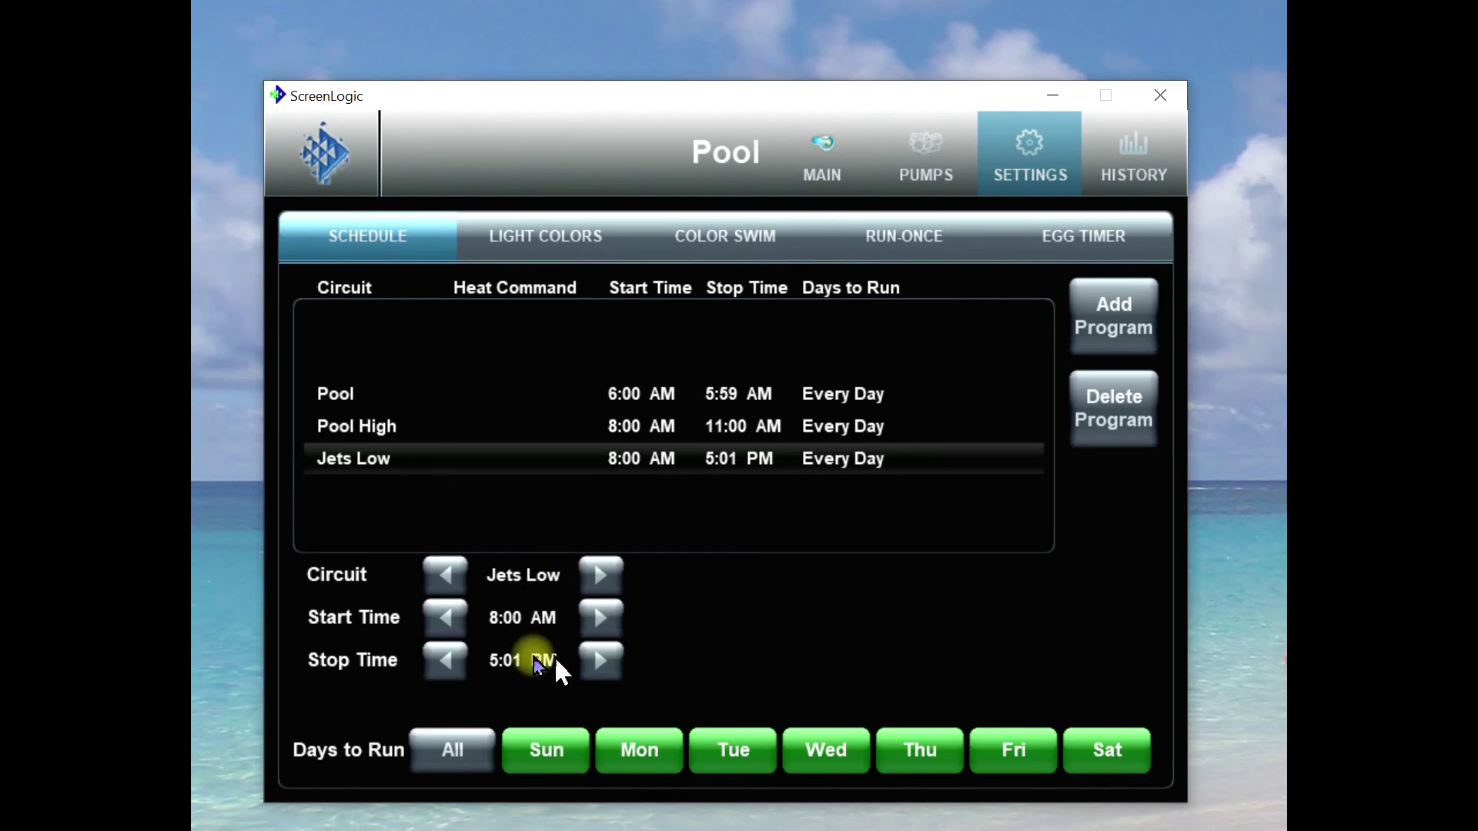
{"action": "left_click", "coordinate": [443, 667]}
{"action": "left_click", "coordinate": [442, 668]}
{"action": "left_click", "coordinate": [443, 670]}
{"action": "left_click", "coordinate": [445, 670]}
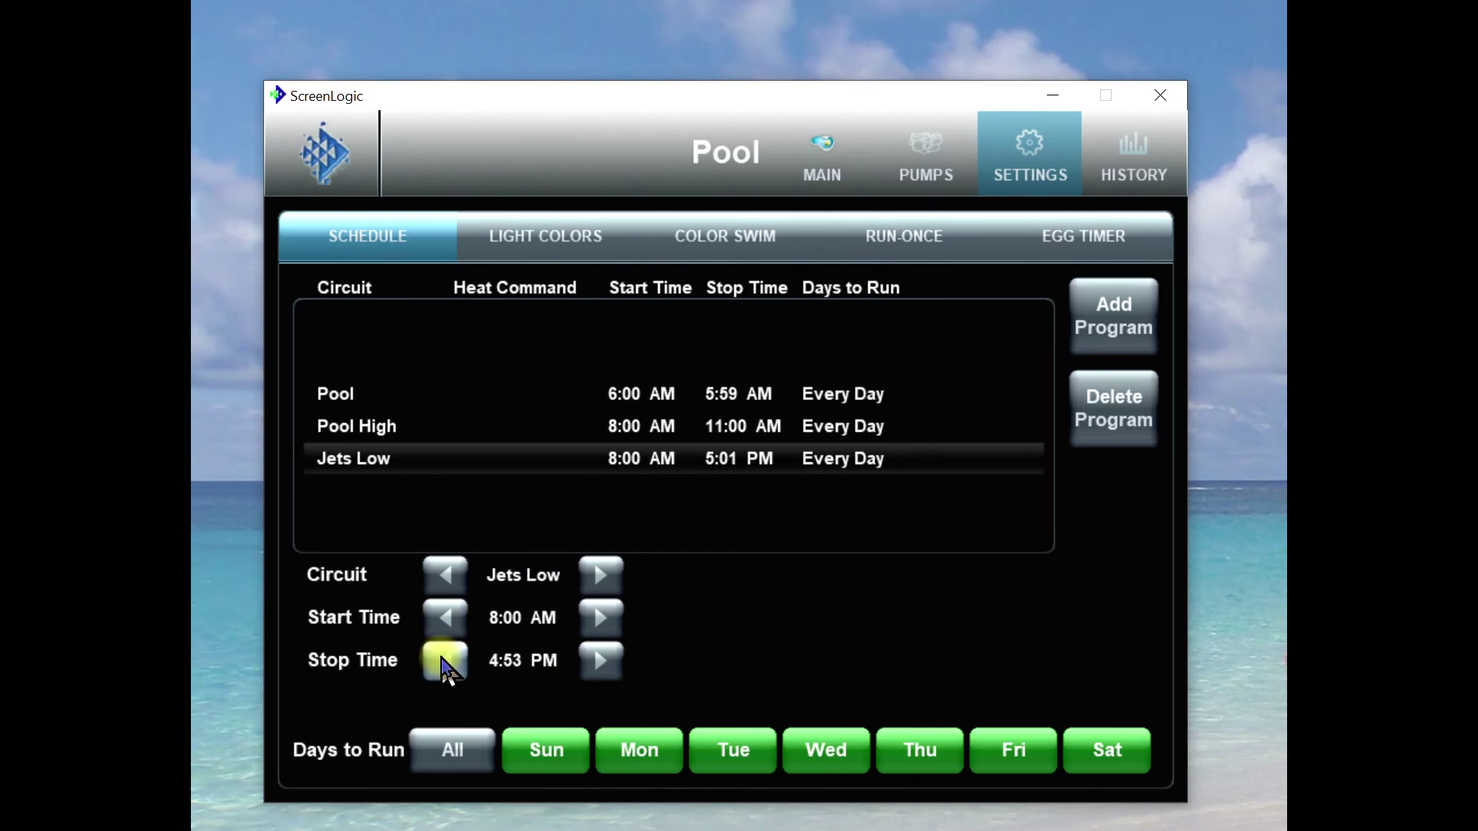
{"action": "left_click_drag", "start_coordinate": [445, 669], "coordinate": [444, 669]}
{"action": "left_click", "coordinate": [444, 669]}
{"action": "left_click", "coordinate": [444, 669]}
{"action": "left_click", "coordinate": [443, 669]}
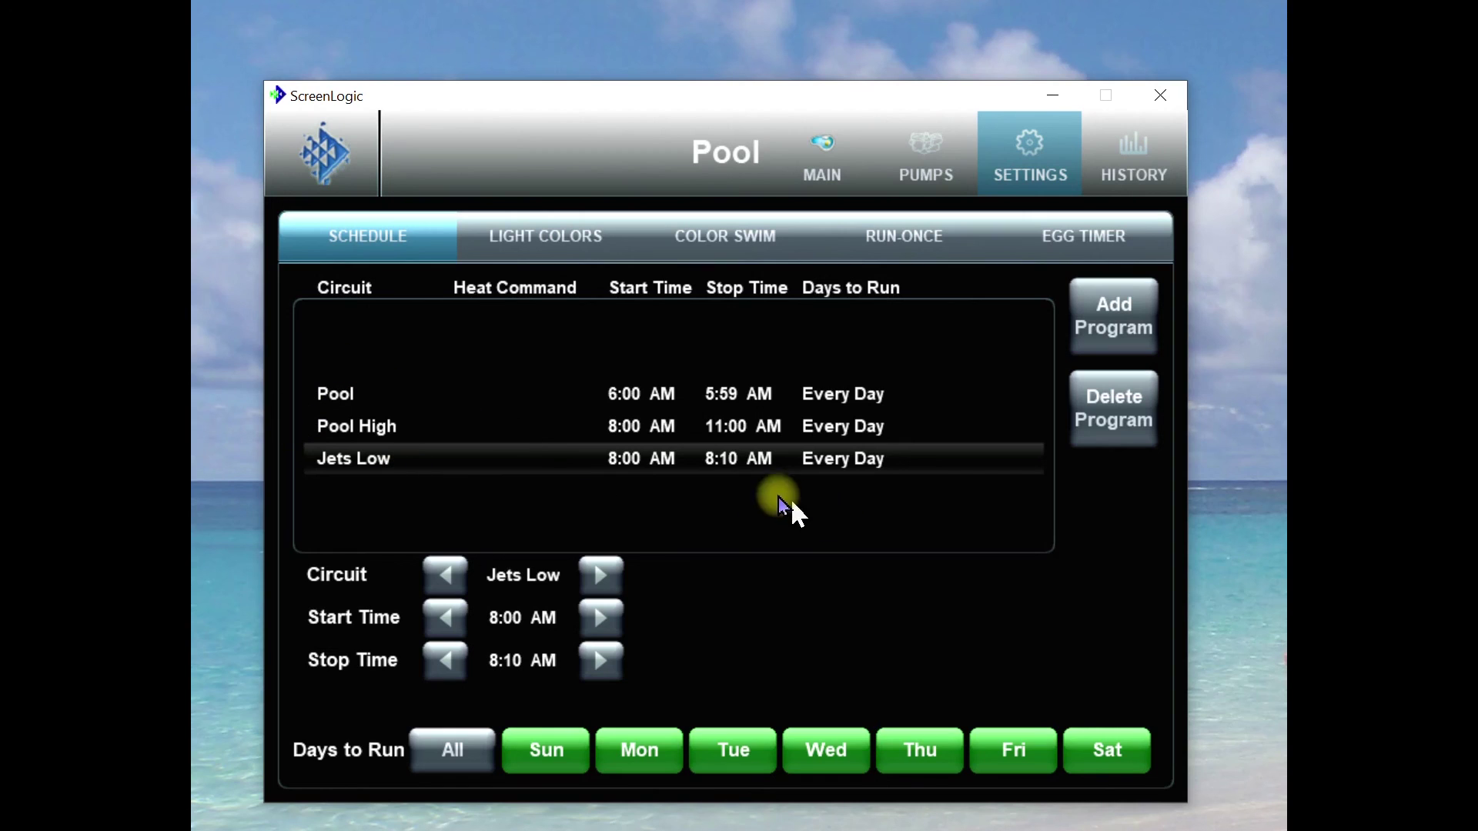
{"action": "left_click", "coordinate": [1113, 316]}
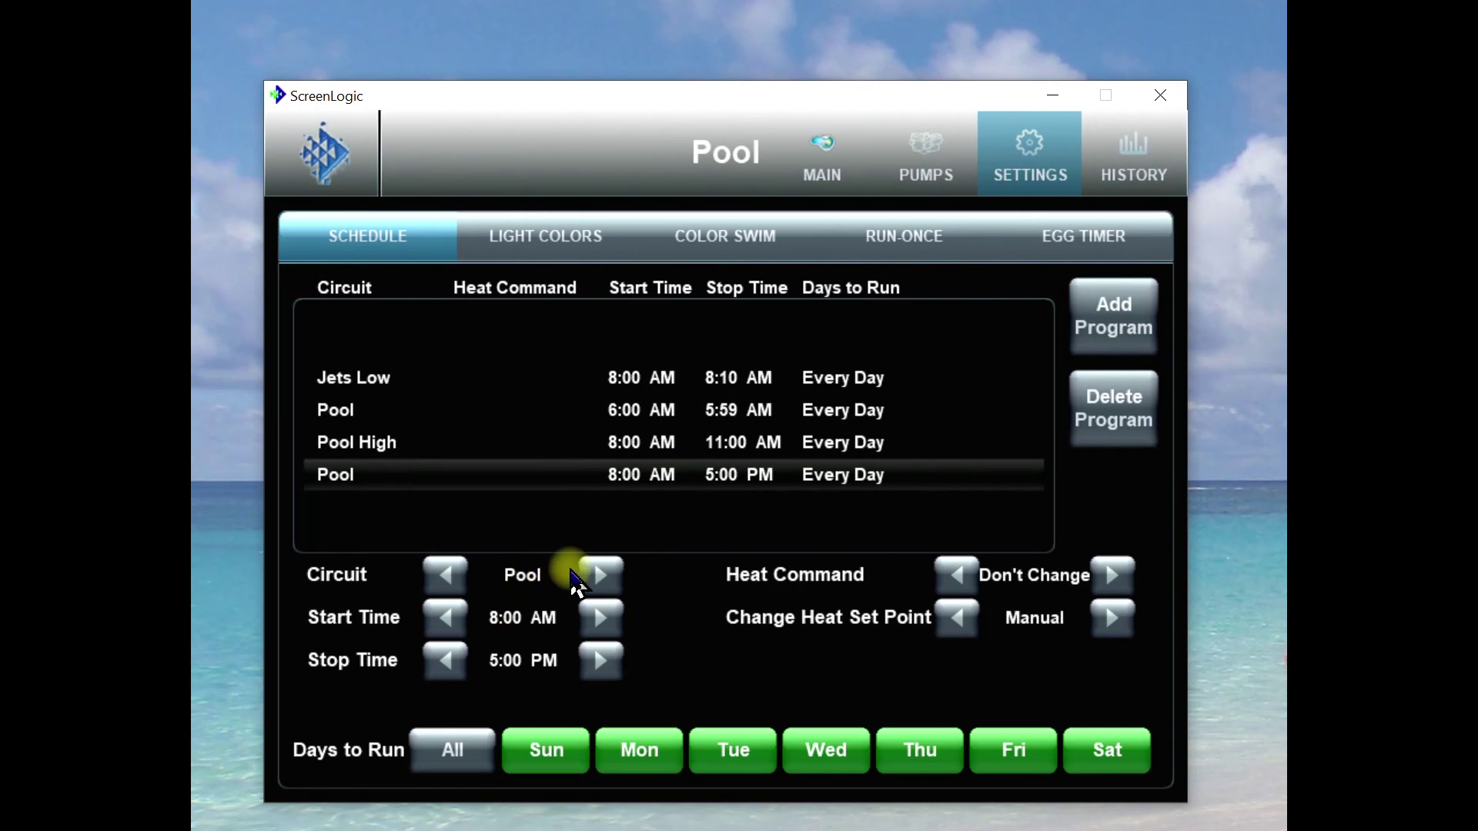
- Set the new program's circuit to Spillway
{"action": "left_click", "coordinate": [601, 576]}
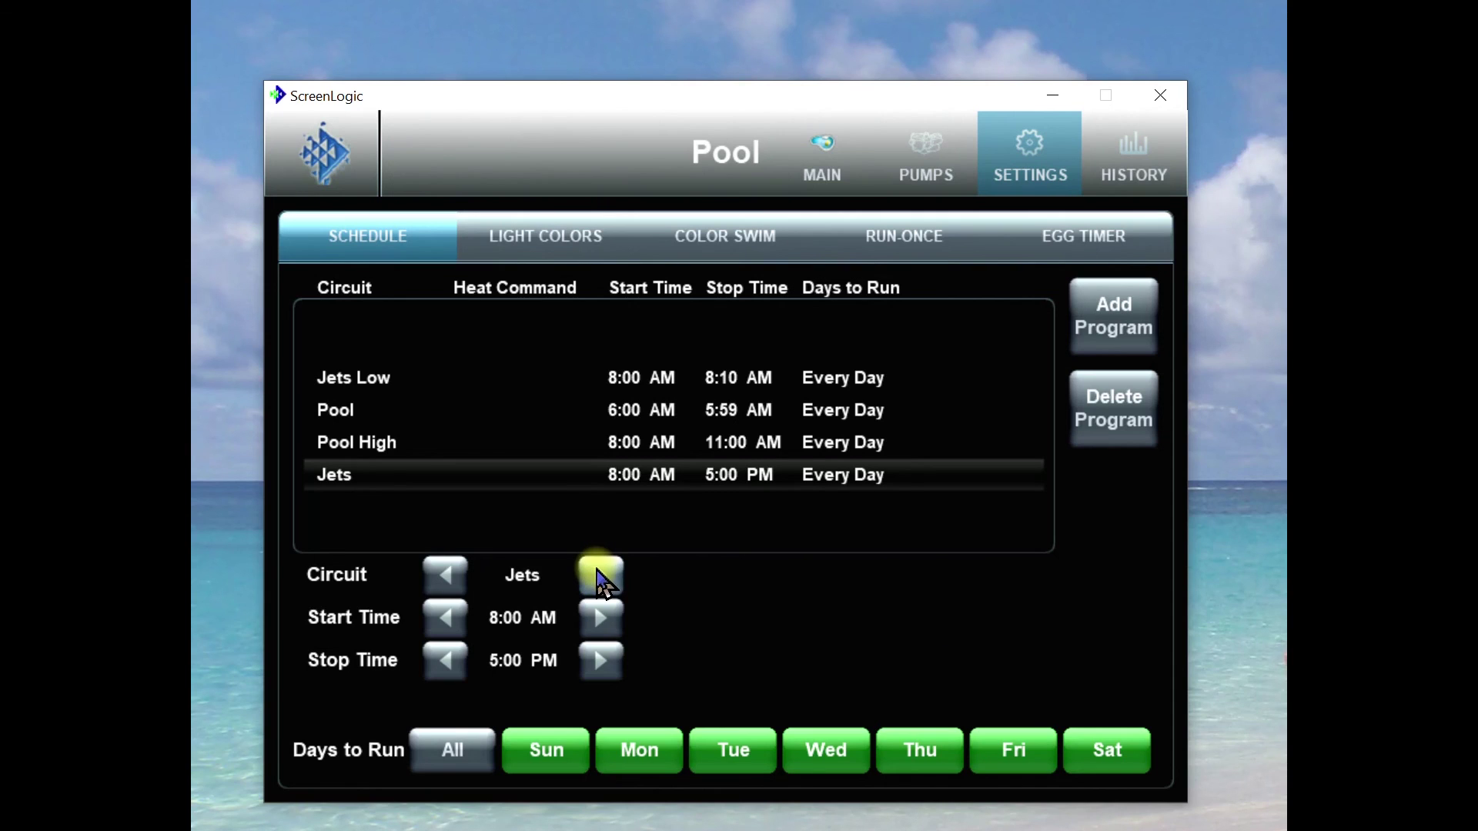
{"action": "left_click", "coordinate": [600, 575]}
{"action": "left_click", "coordinate": [600, 575]}
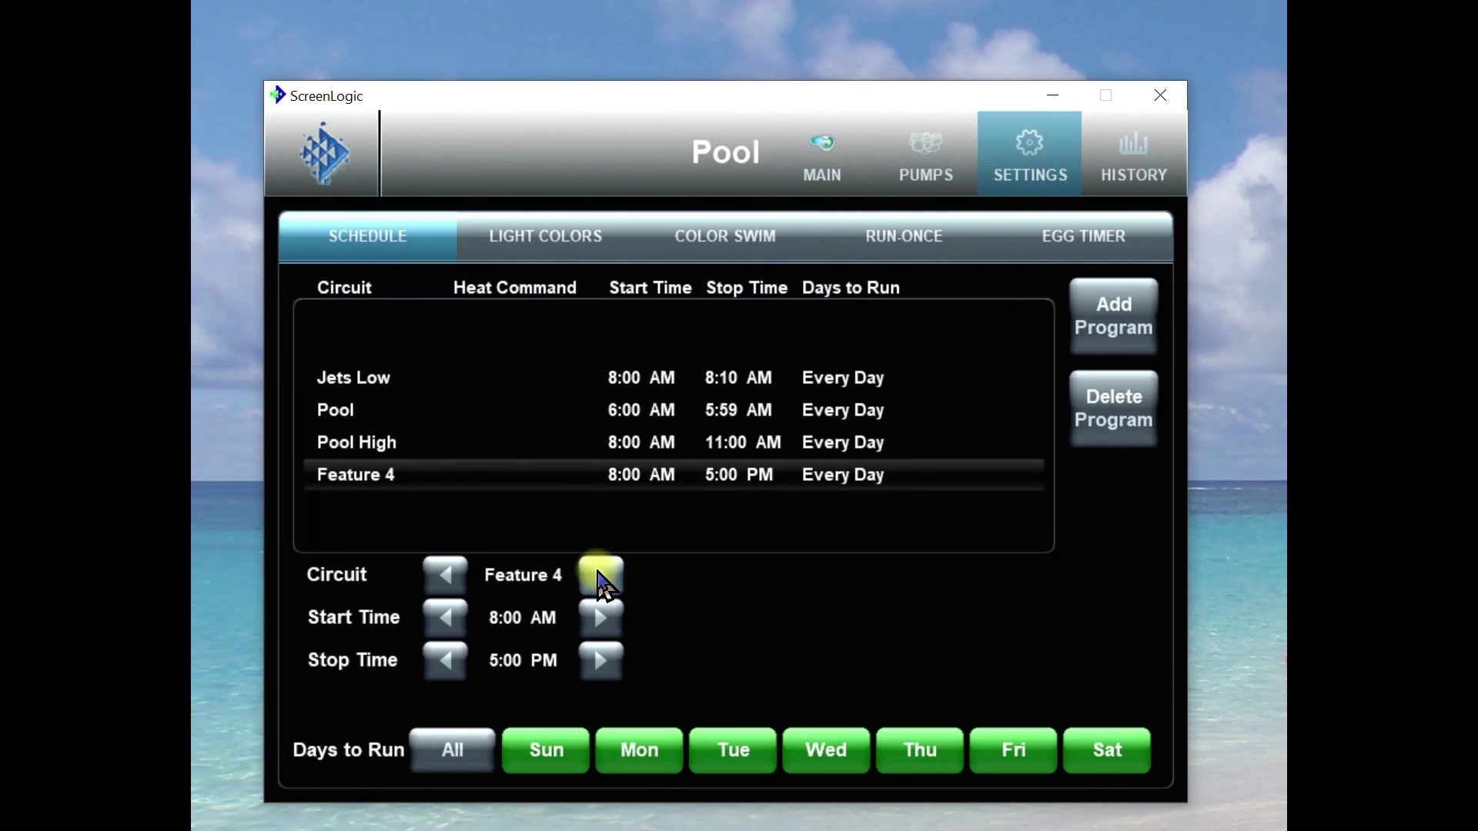
{"action": "left_click", "coordinate": [446, 575]}
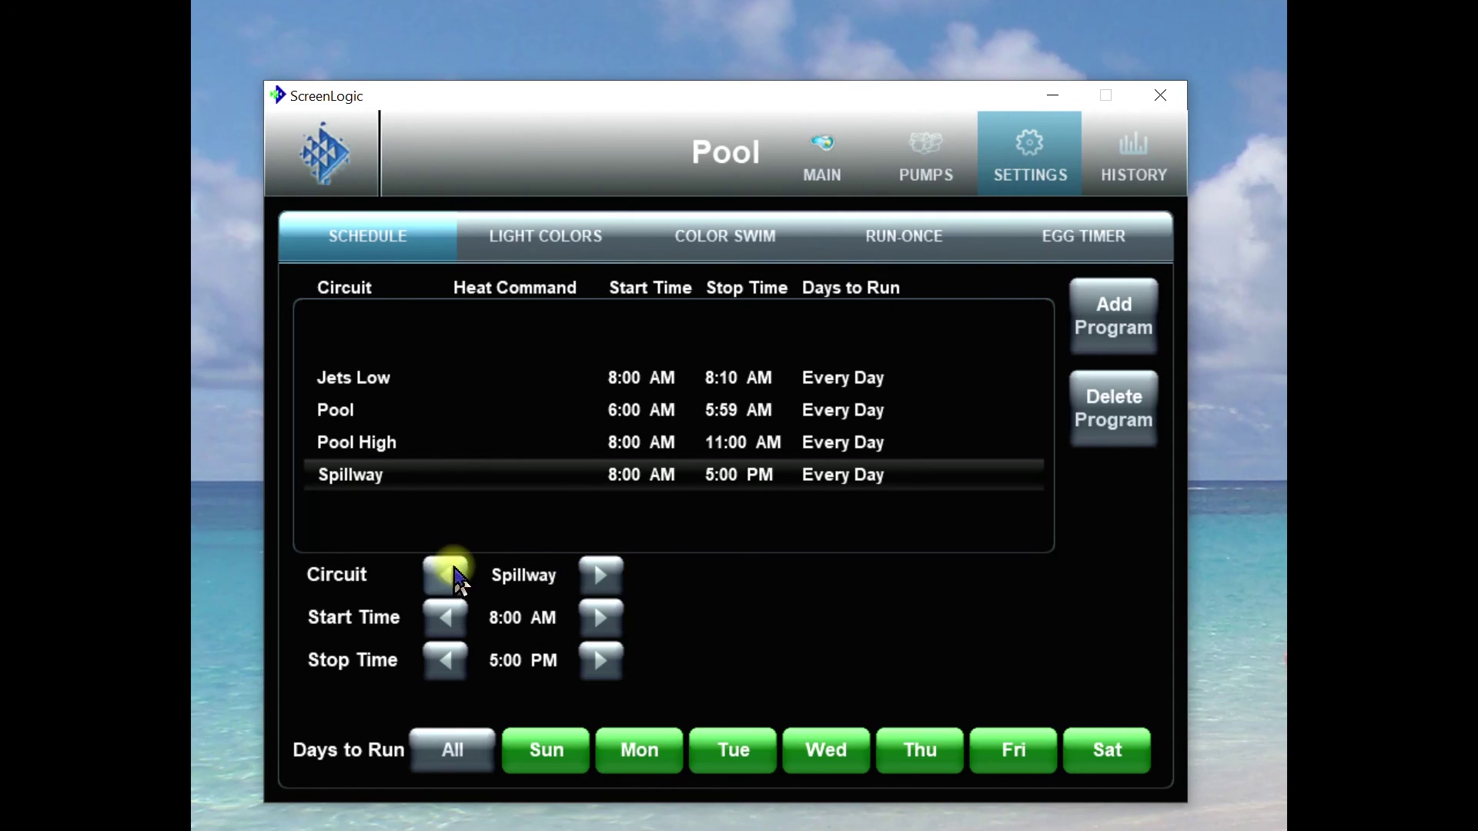
- Set the Spillway start time to 5:00 PM and stop time to 9:00 PM
{"action": "left_click", "coordinate": [592, 616]}
{"action": "left_click_drag", "start_coordinate": [590, 612], "coordinate": [598, 667]}
{"action": "left_click", "coordinate": [594, 667]}
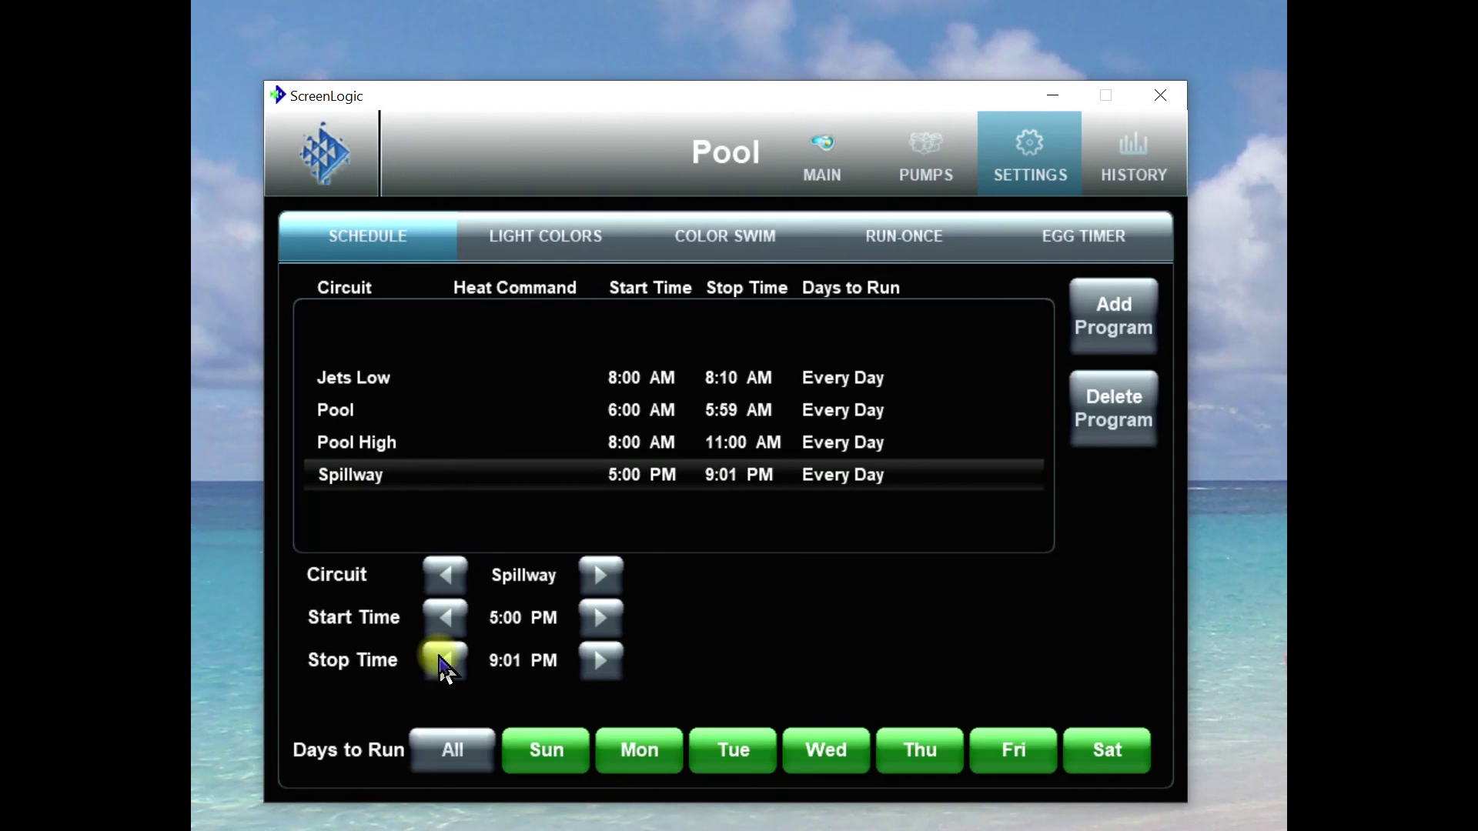
{"action": "left_click", "coordinate": [440, 659]}
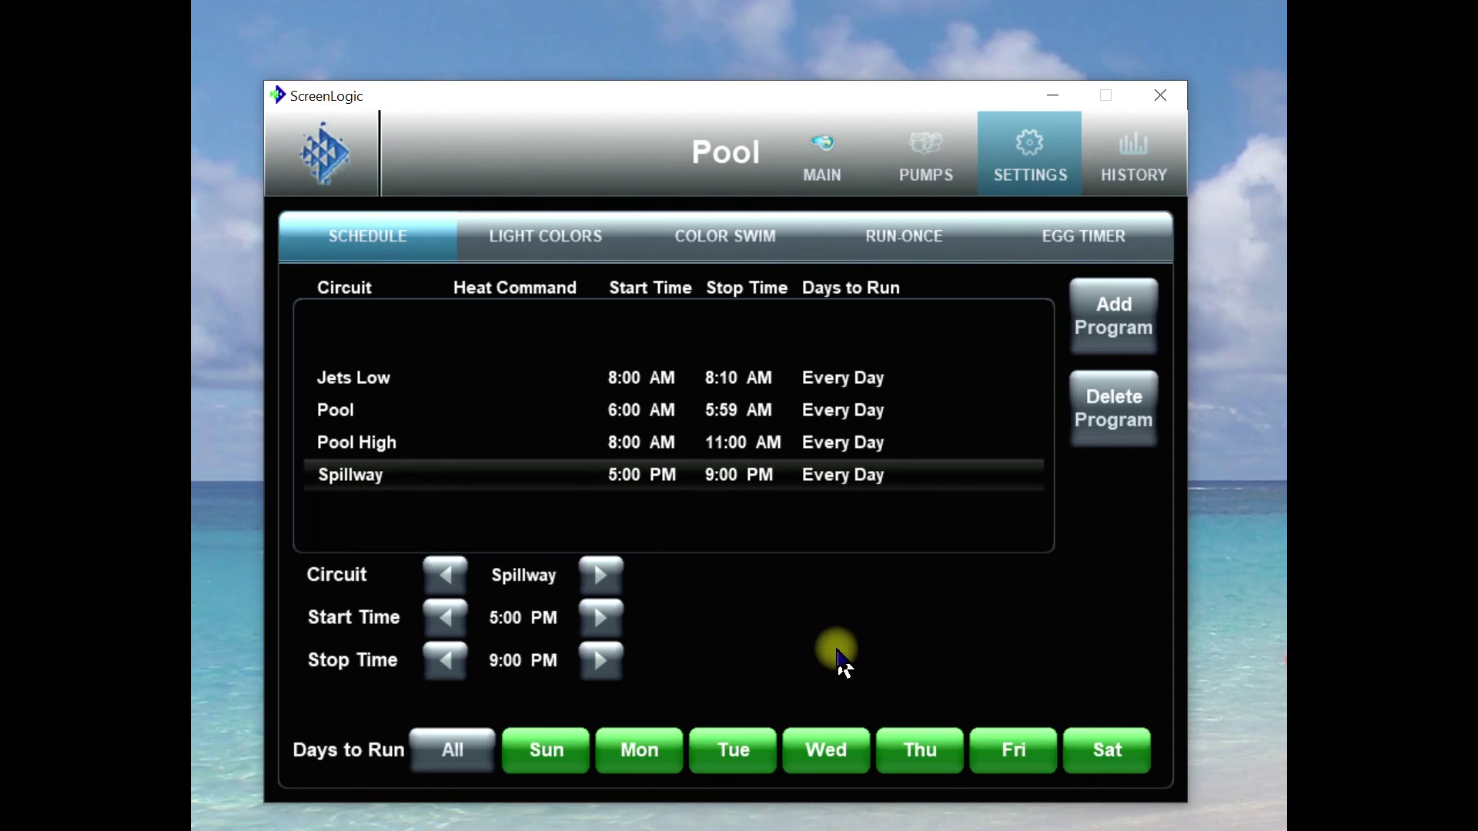